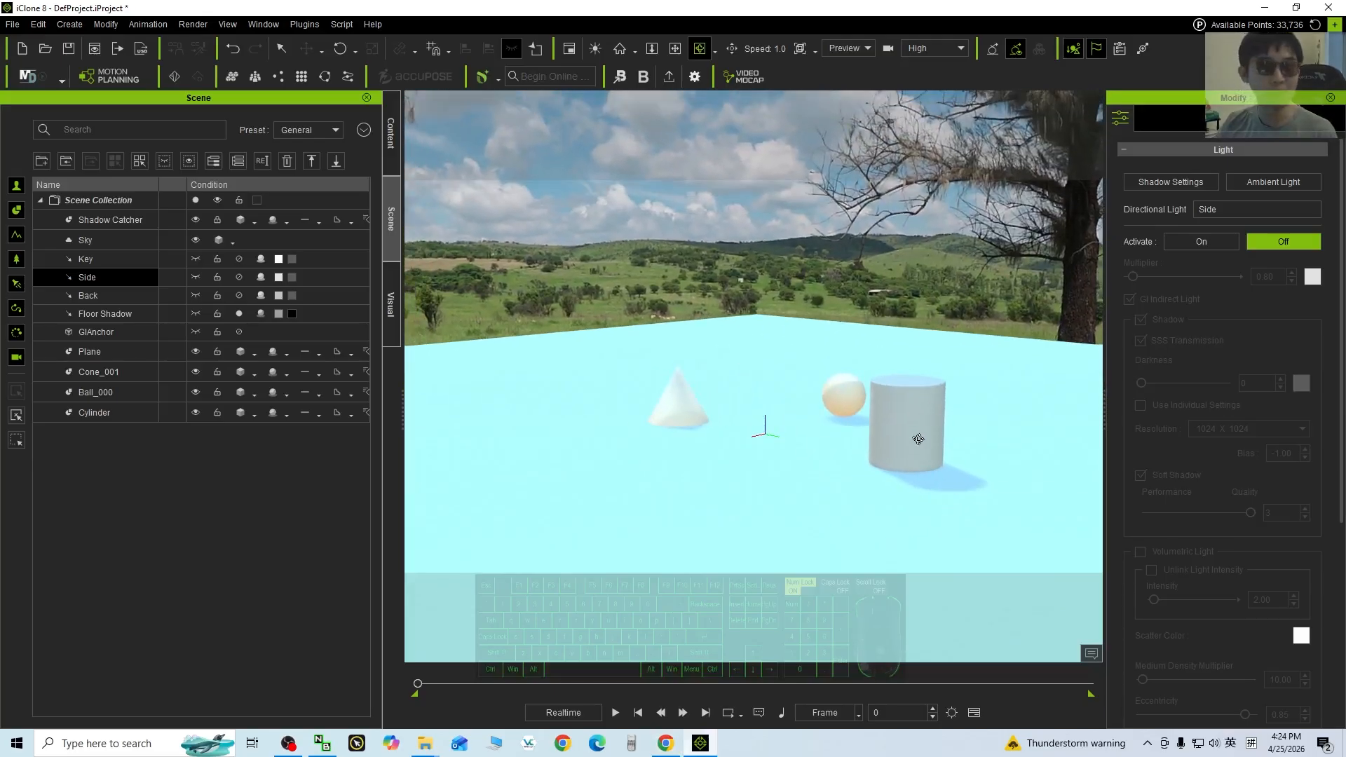
# Examine the image-based lighting settings and the scene's sky, primitives and shadows from several sides.
pyautogui.click(388, 309)
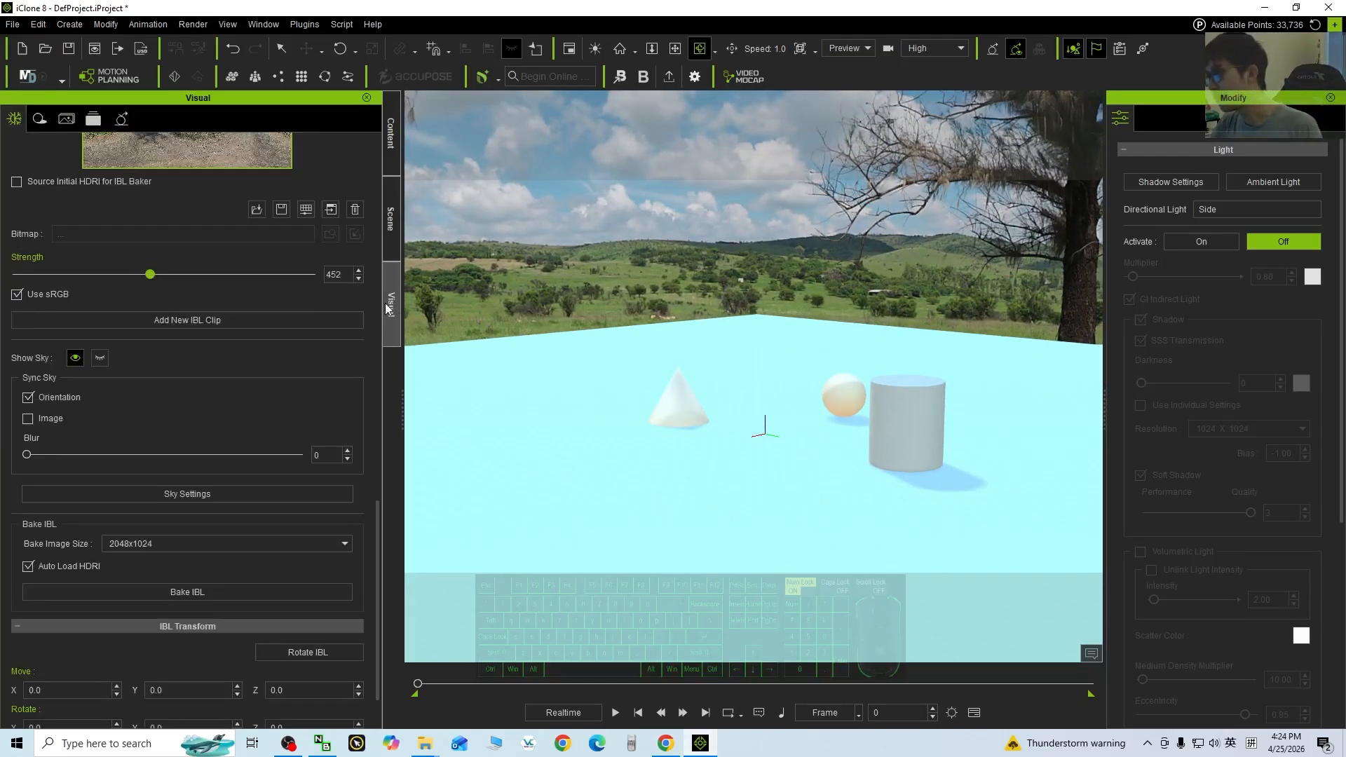
pyautogui.scroll(4, 228, 376)
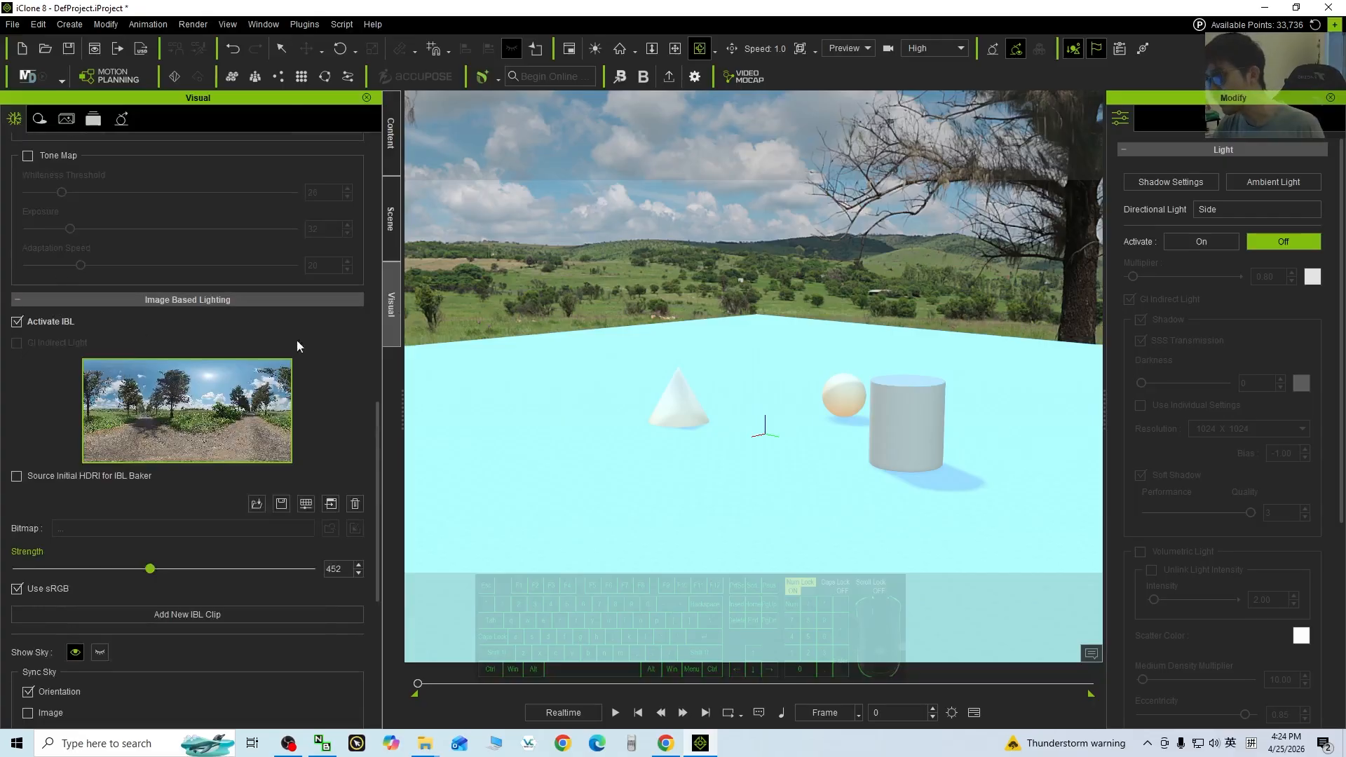
pyautogui.moveTo(771, 312); pyautogui.dragTo(413, 348)
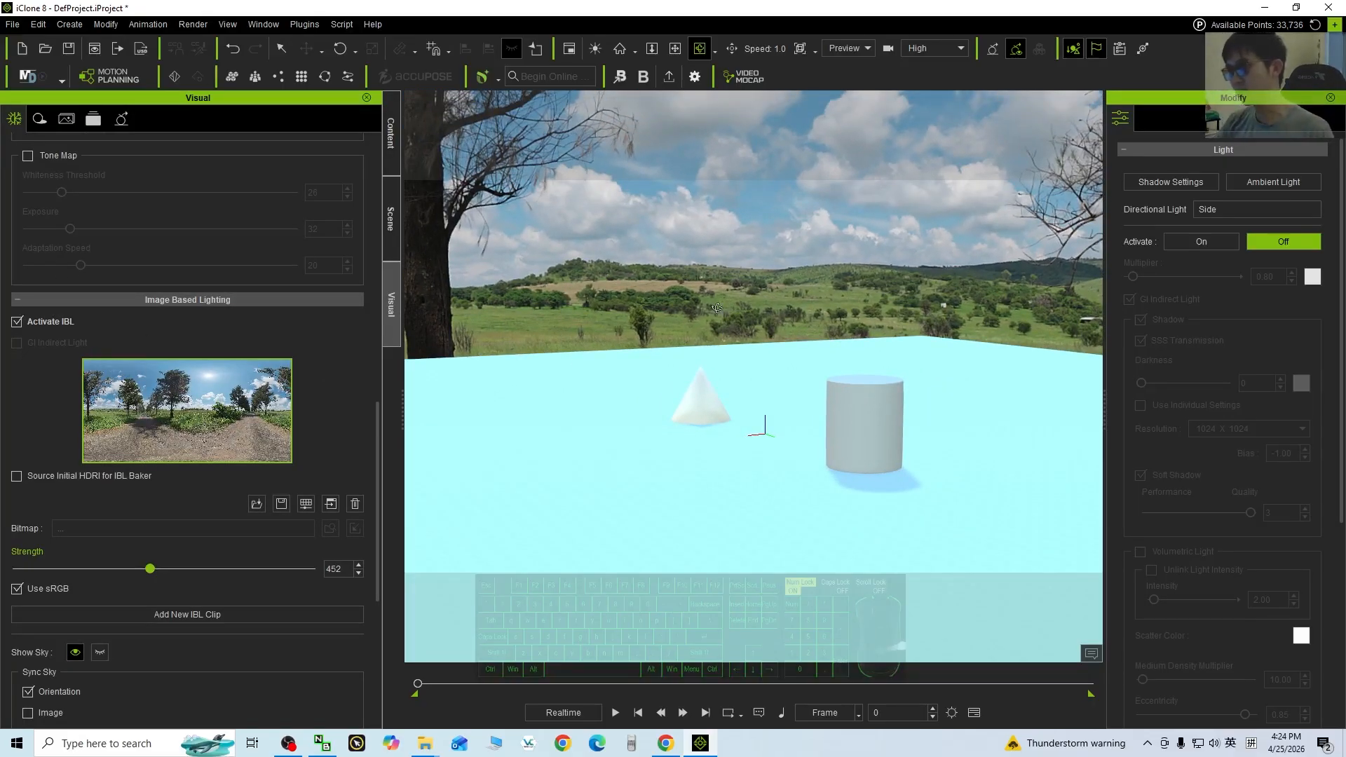
pyautogui.moveTo(659, 399); pyautogui.dragTo(933, 261)
pyautogui.moveTo(757, 308); pyautogui.dragTo(928, 238)
pyautogui.scroll(3, 793, 453)
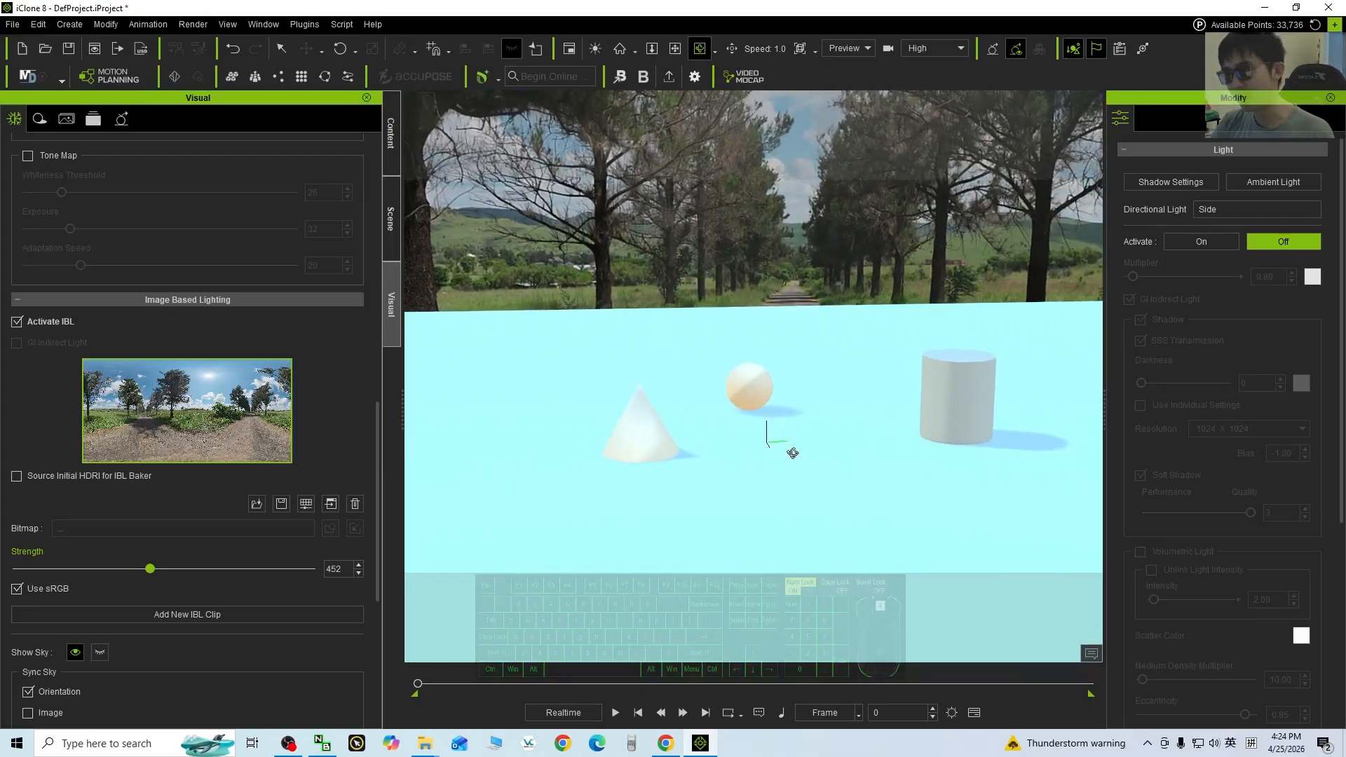
pyautogui.moveTo(895, 342); pyautogui.dragTo(700, 483)
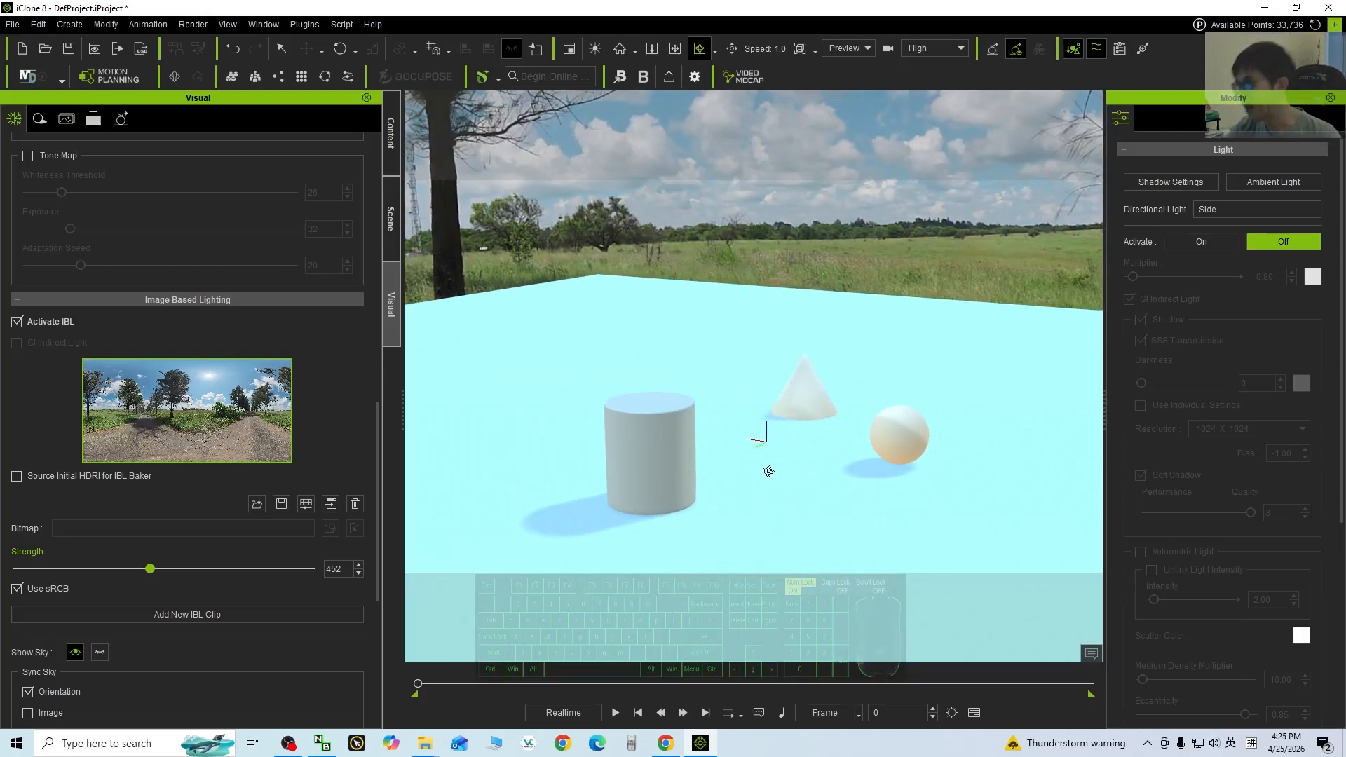
pyautogui.moveTo(768, 471); pyautogui.dragTo(506, 363)
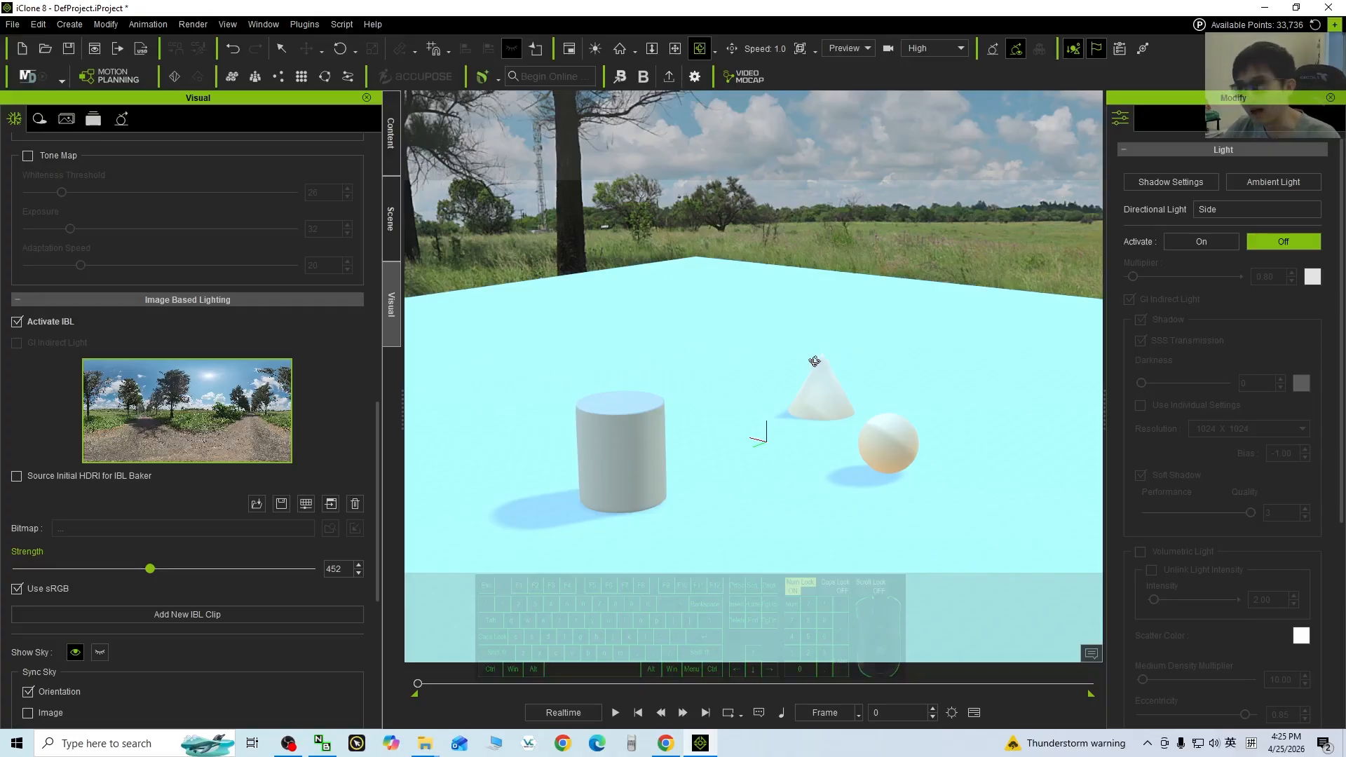
pyautogui.moveTo(814, 361); pyautogui.dragTo(807, 343)
# Browse the sky templates in the content library's Set category.
pyautogui.click(391, 140)
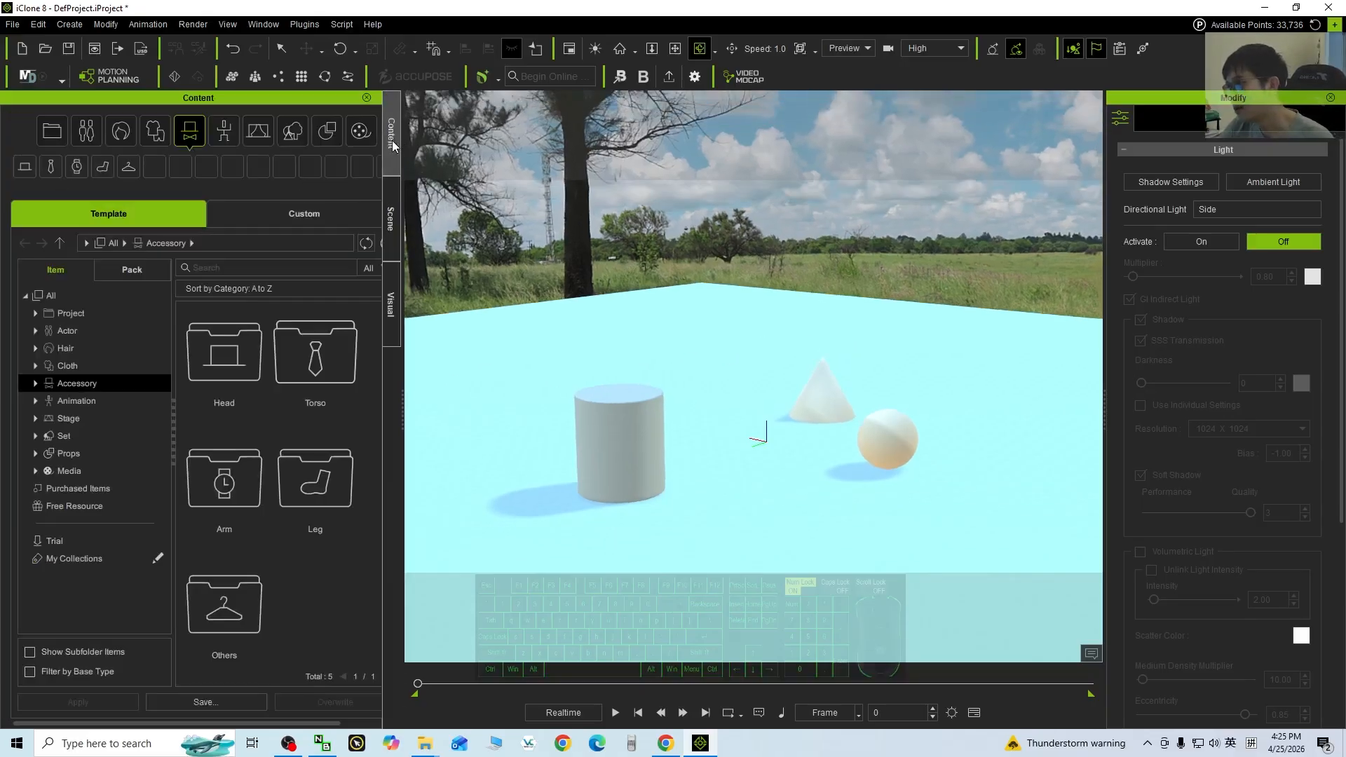
pyautogui.click(224, 131)
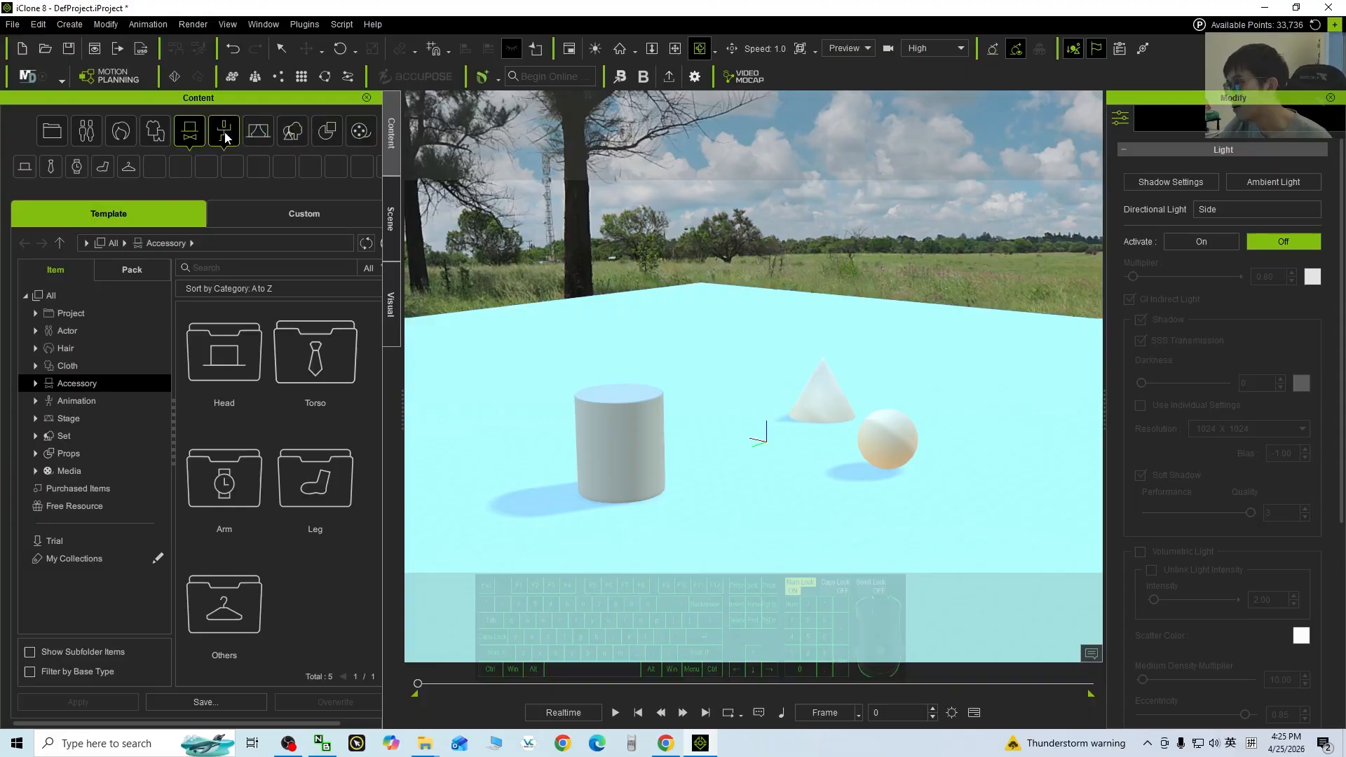
pyautogui.click(291, 130)
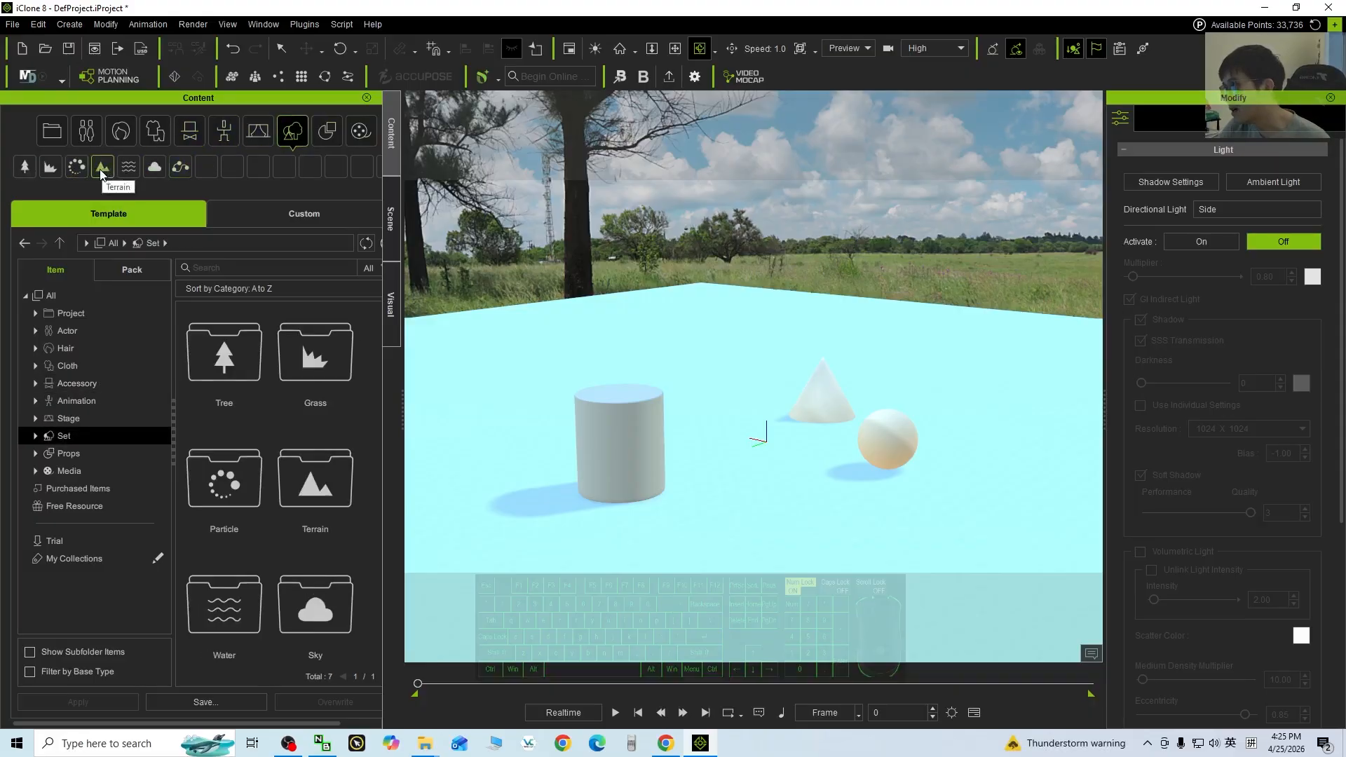
pyautogui.click(154, 166)
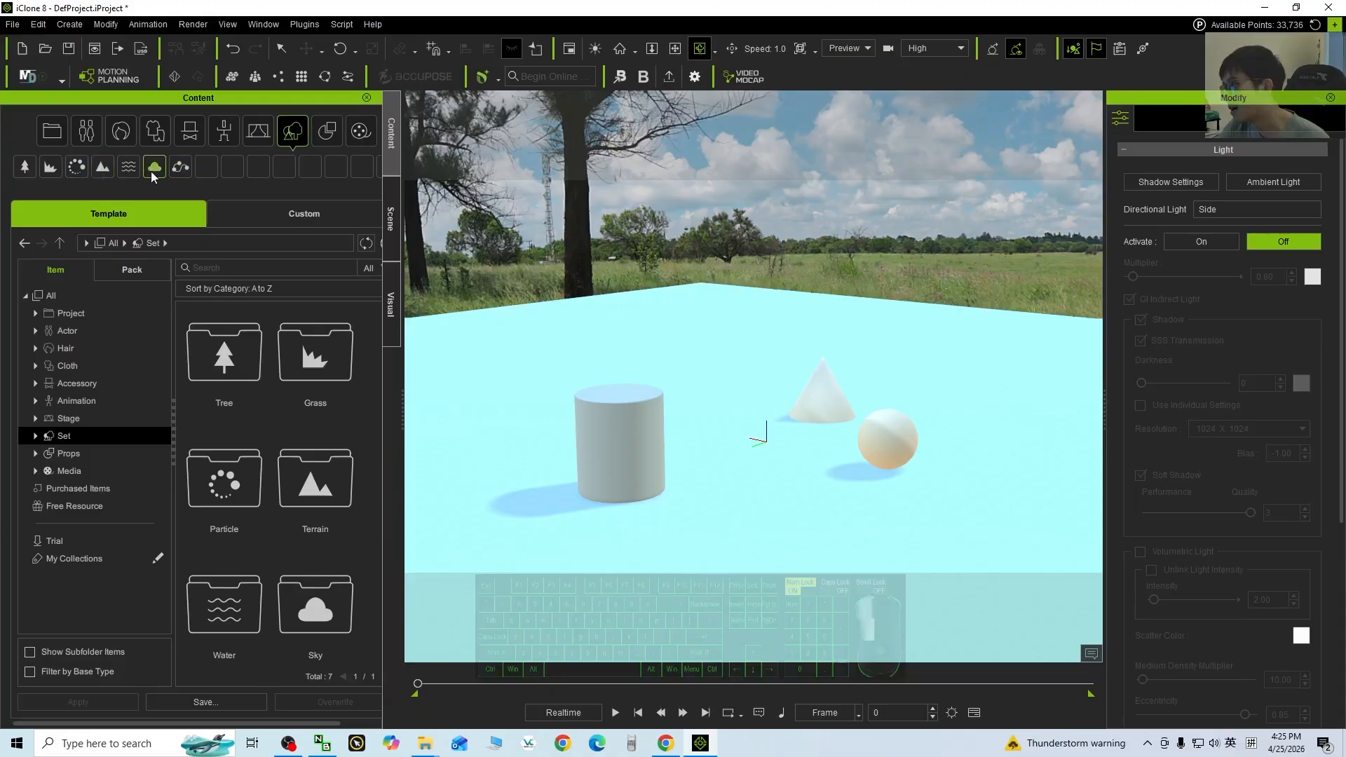
pyautogui.scroll(-3, 316, 421)
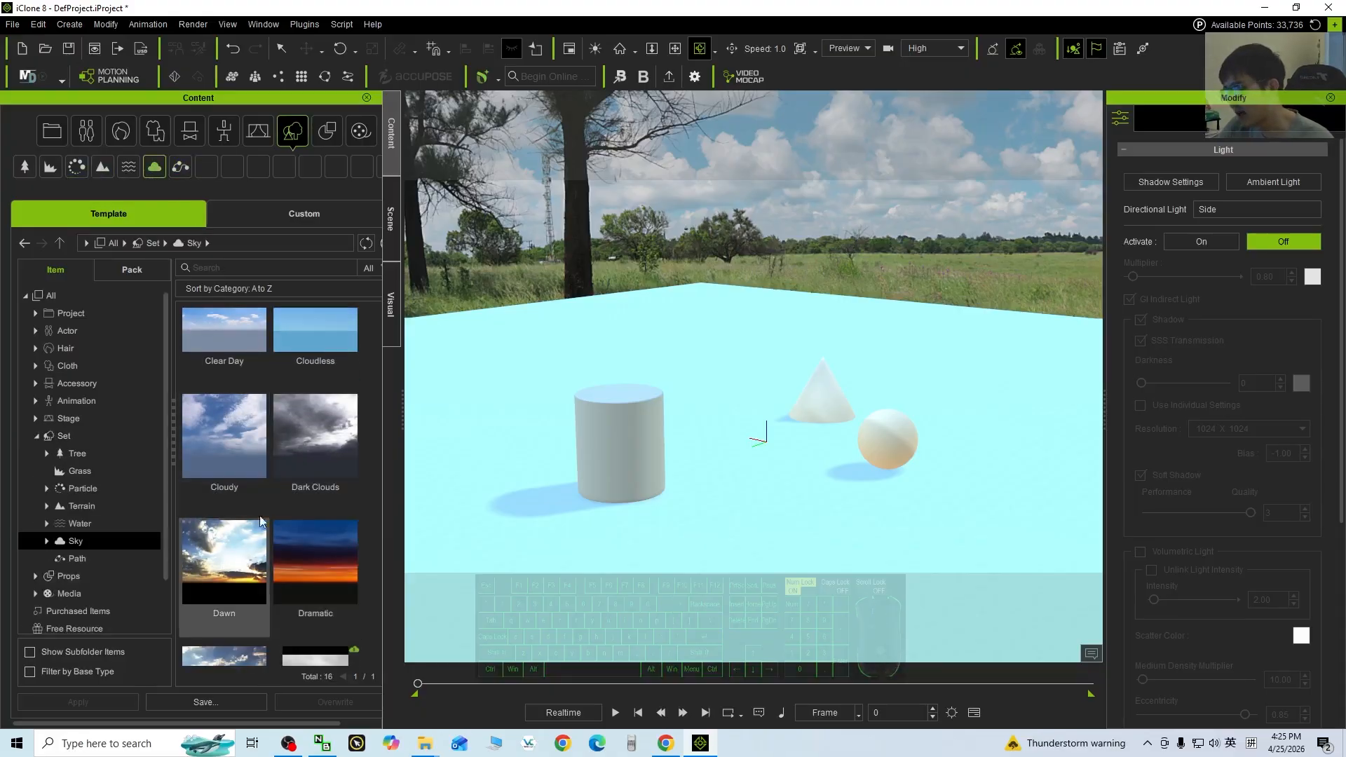
pyautogui.scroll(-1, 249, 495)
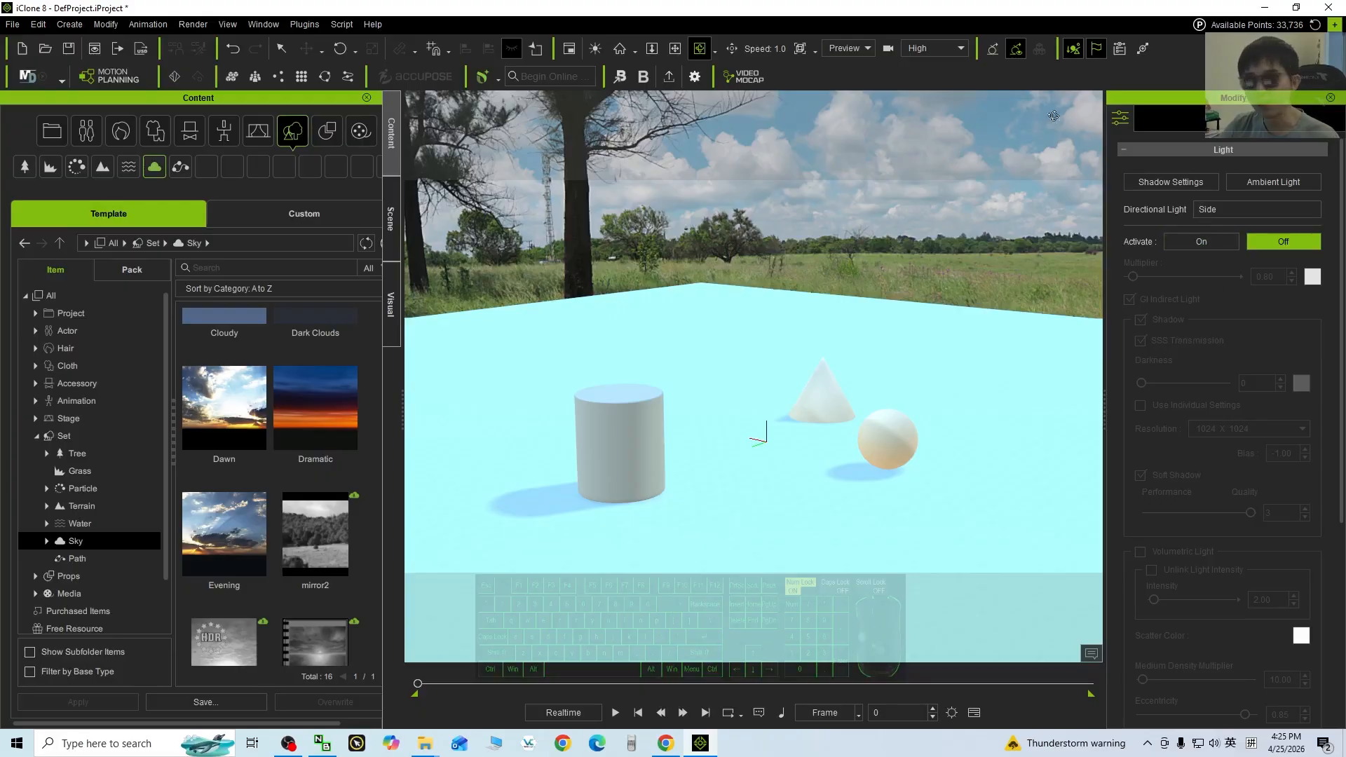
# Compare Poly Haven's outdoor HDRIs in Chrome with the image-based lighting and sky of the iClone scene.
pyautogui.click(675, 744)
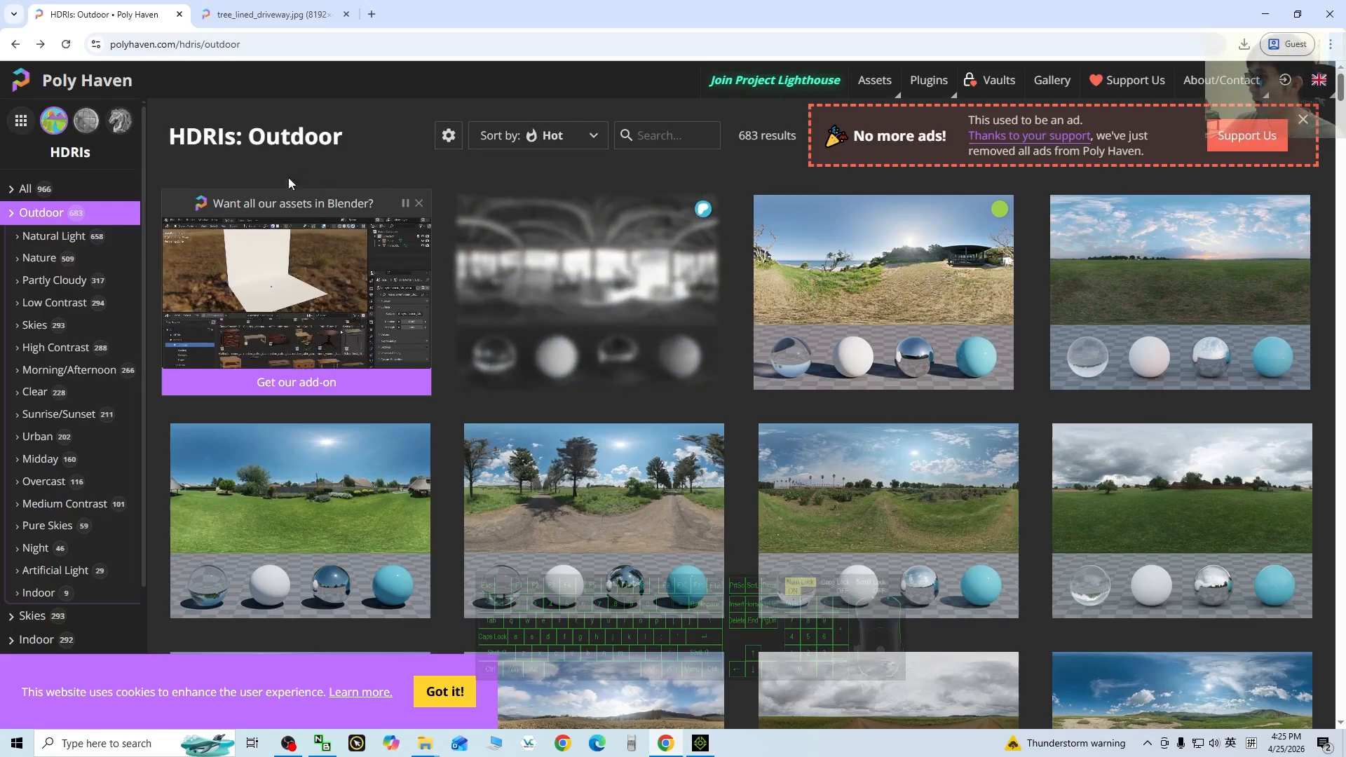
pyautogui.click(1267, 15)
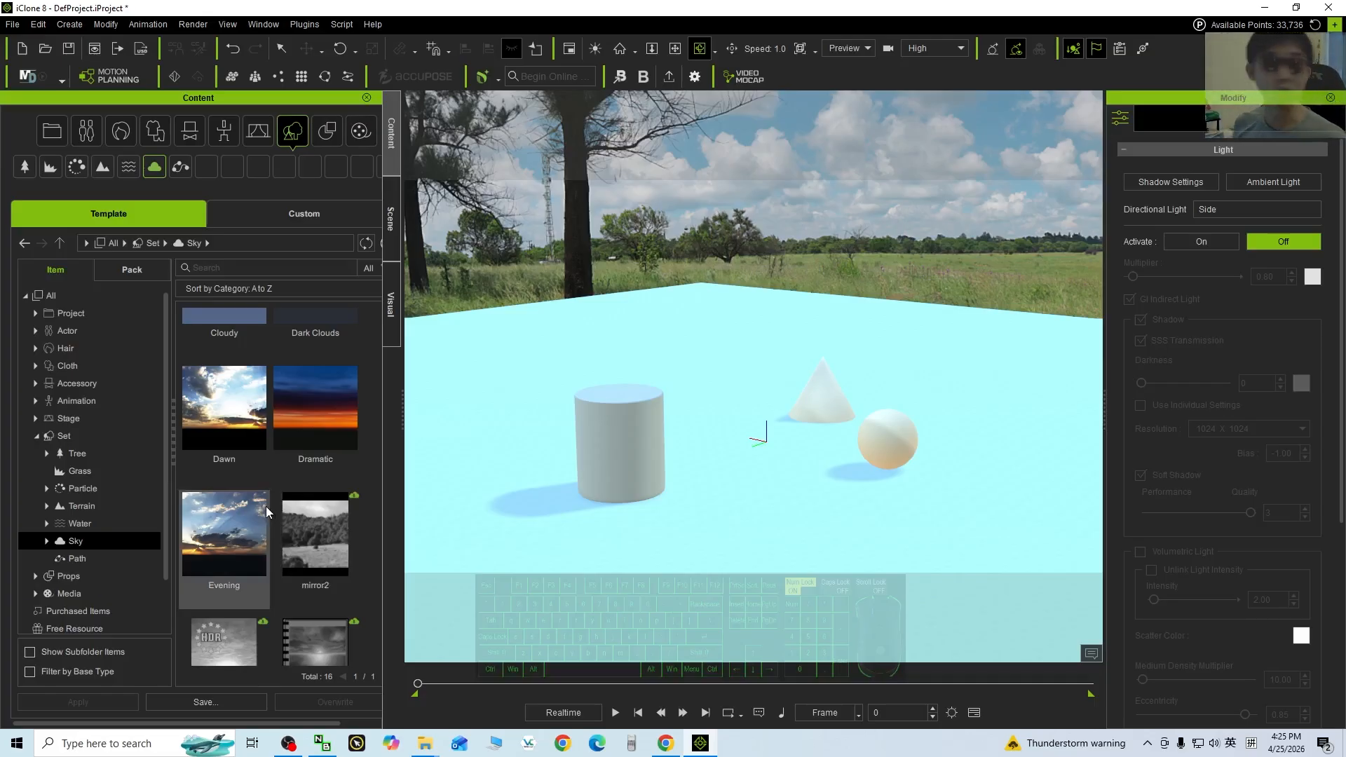
pyautogui.click(392, 297)
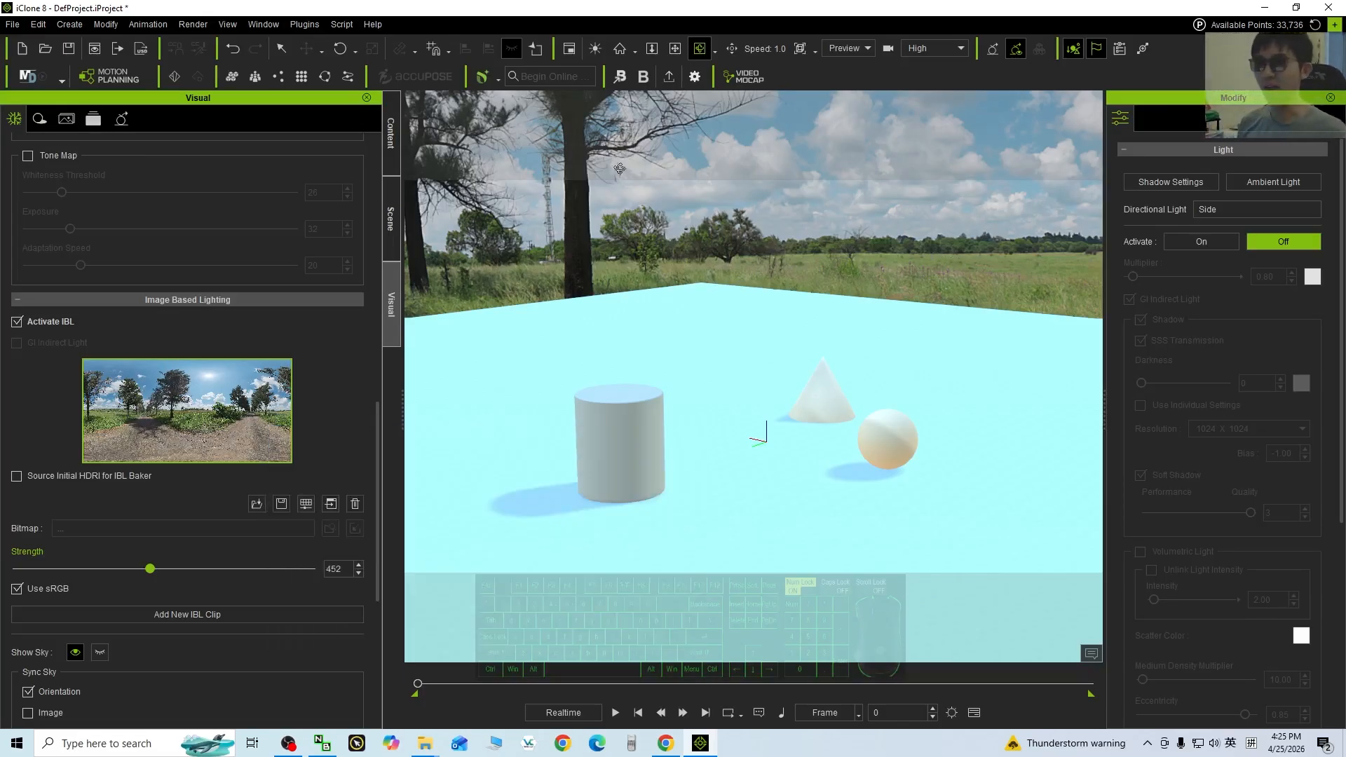
pyautogui.moveTo(898, 512); pyautogui.dragTo(939, 317)
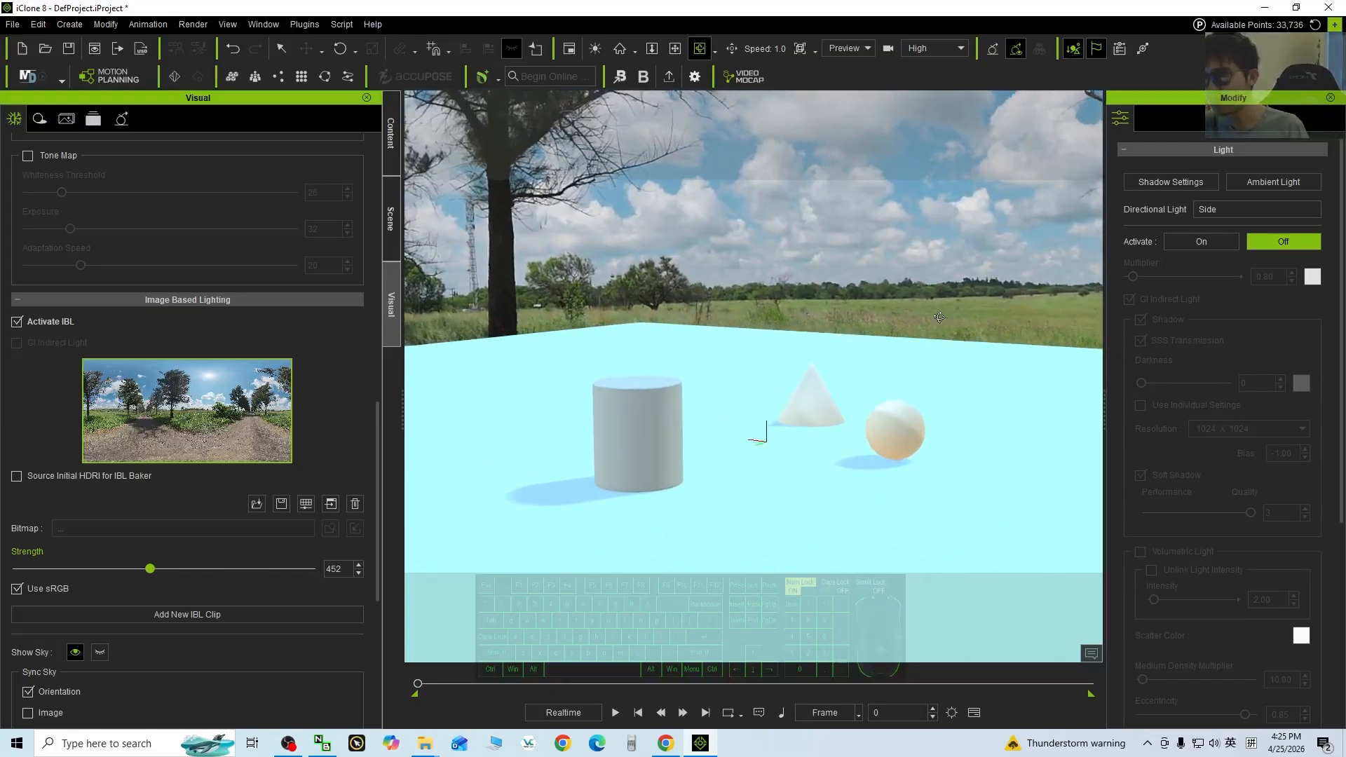
pyautogui.click(667, 745)
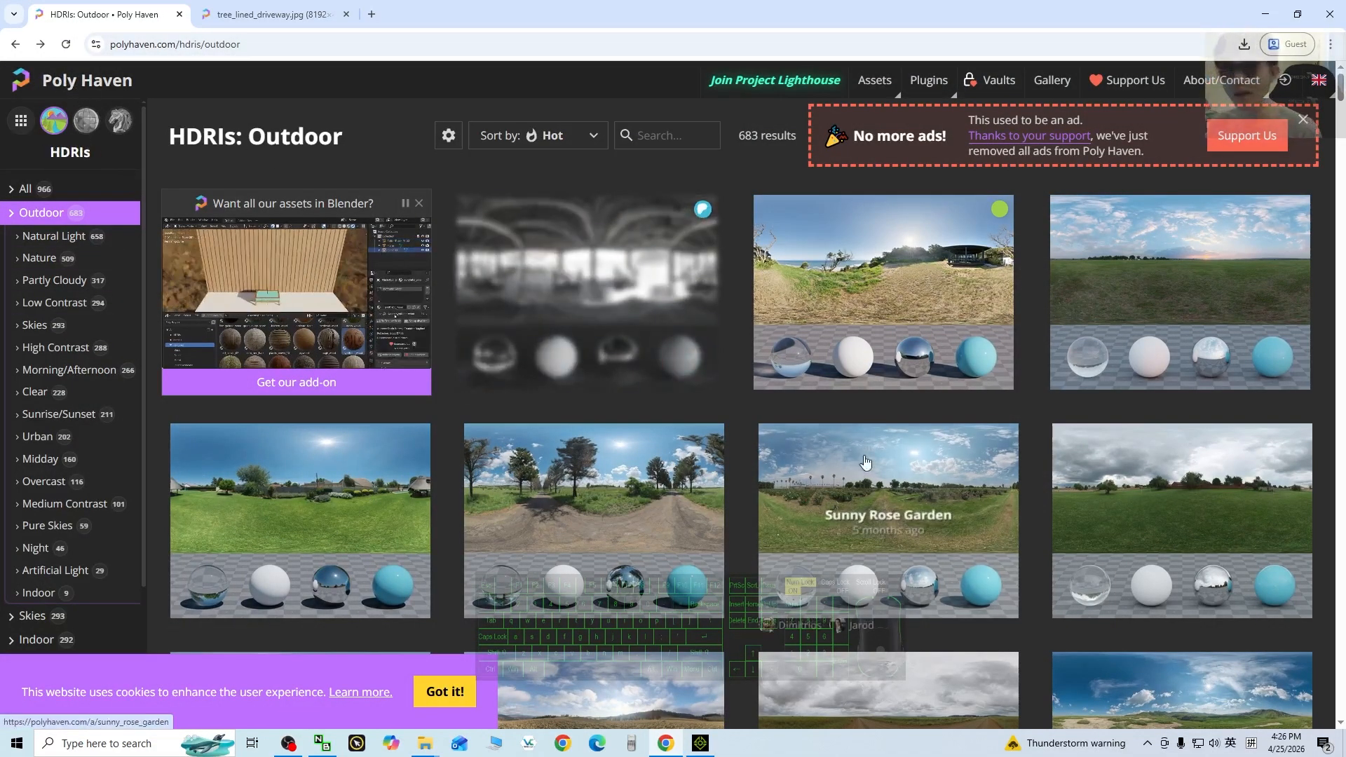
pyautogui.click(1266, 14)
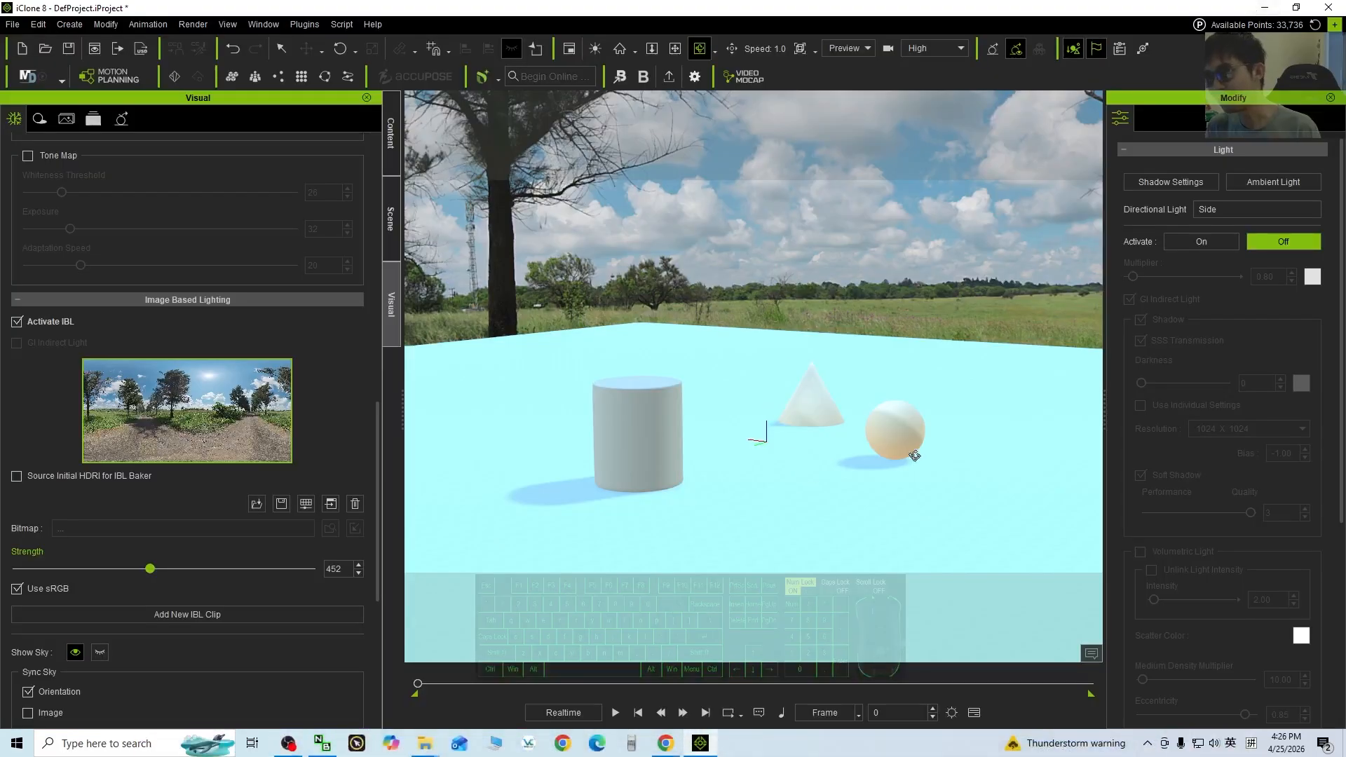
pyautogui.moveTo(915, 456); pyautogui.dragTo(845, 473)
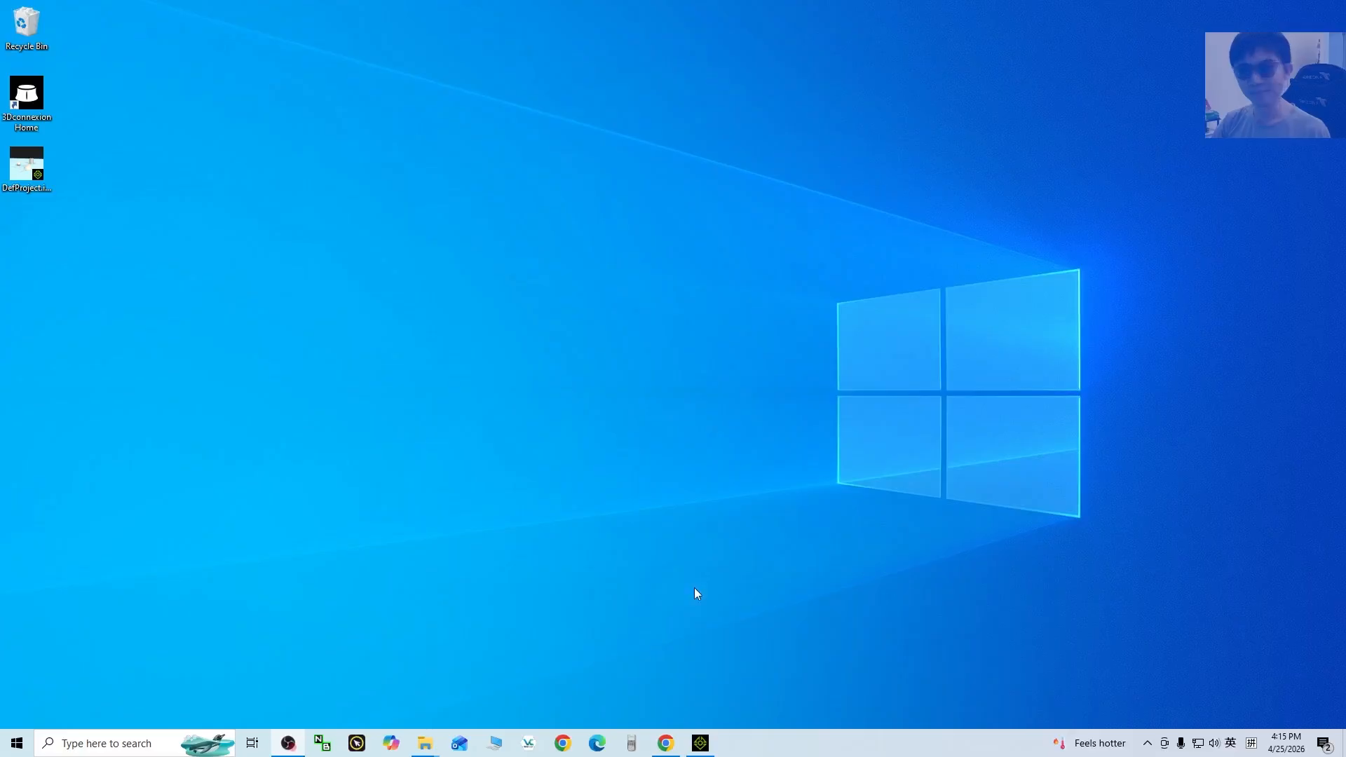
# Switch to Chrome, maximize its window, search for "polyhaven" and open the Poly Haven website.
pyautogui.click(670, 743)
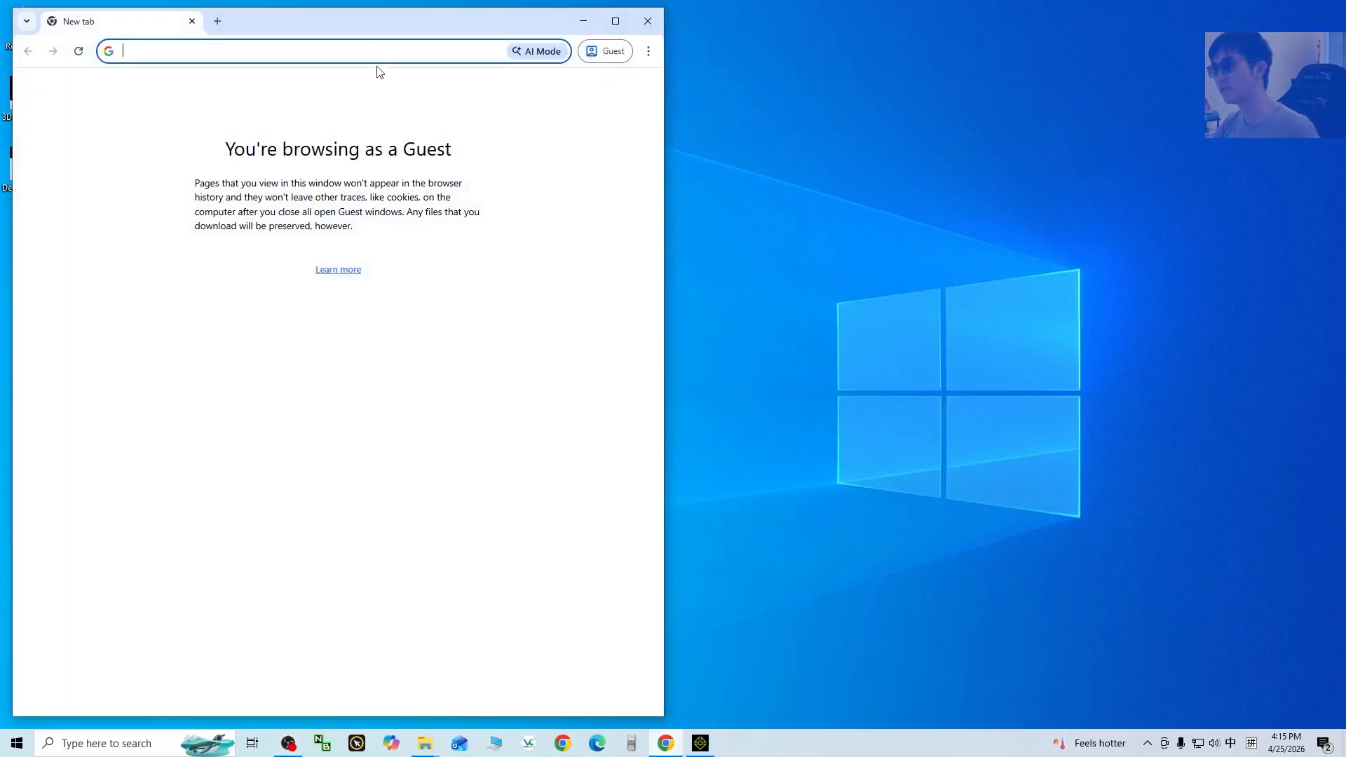
pyautogui.doubleClick(397, 28)
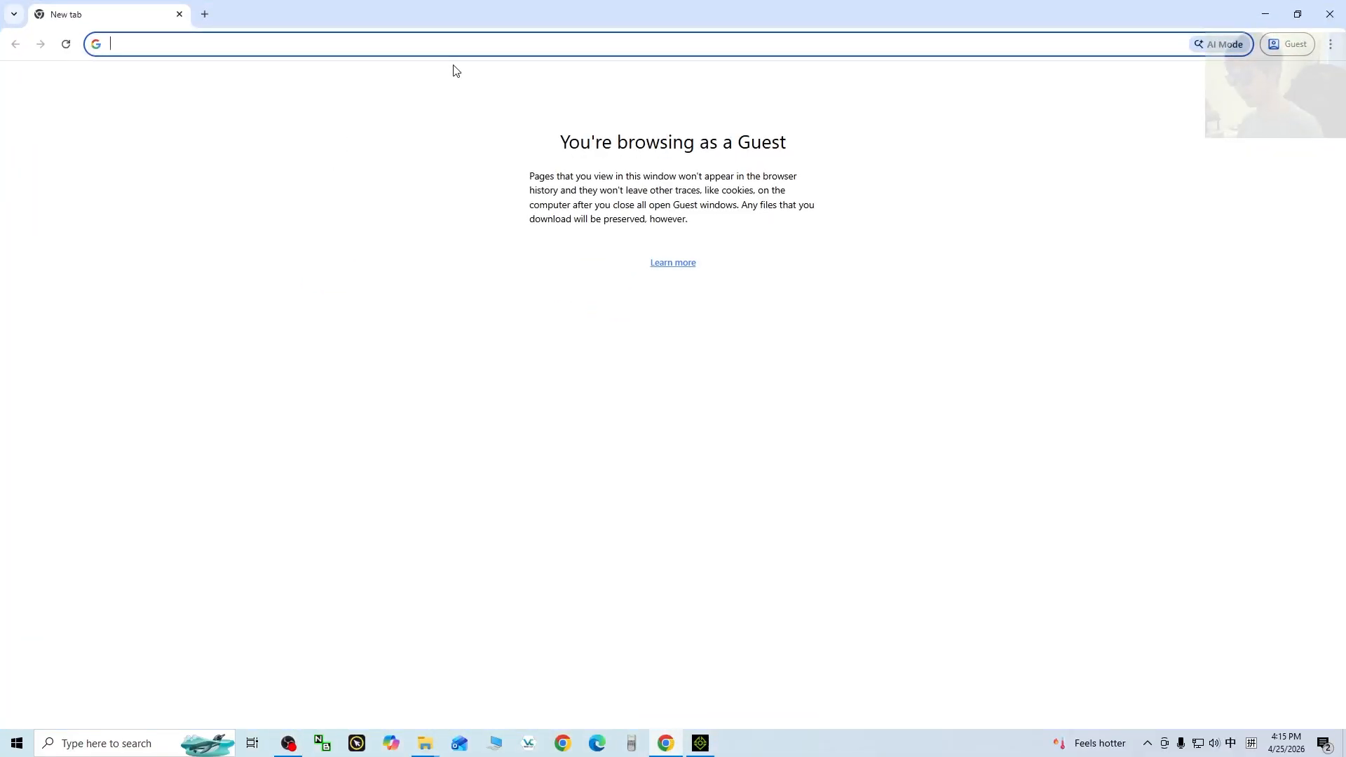
pyautogui.write('pol')
pyautogui.press('shift')
pyautogui.write('yhaven')
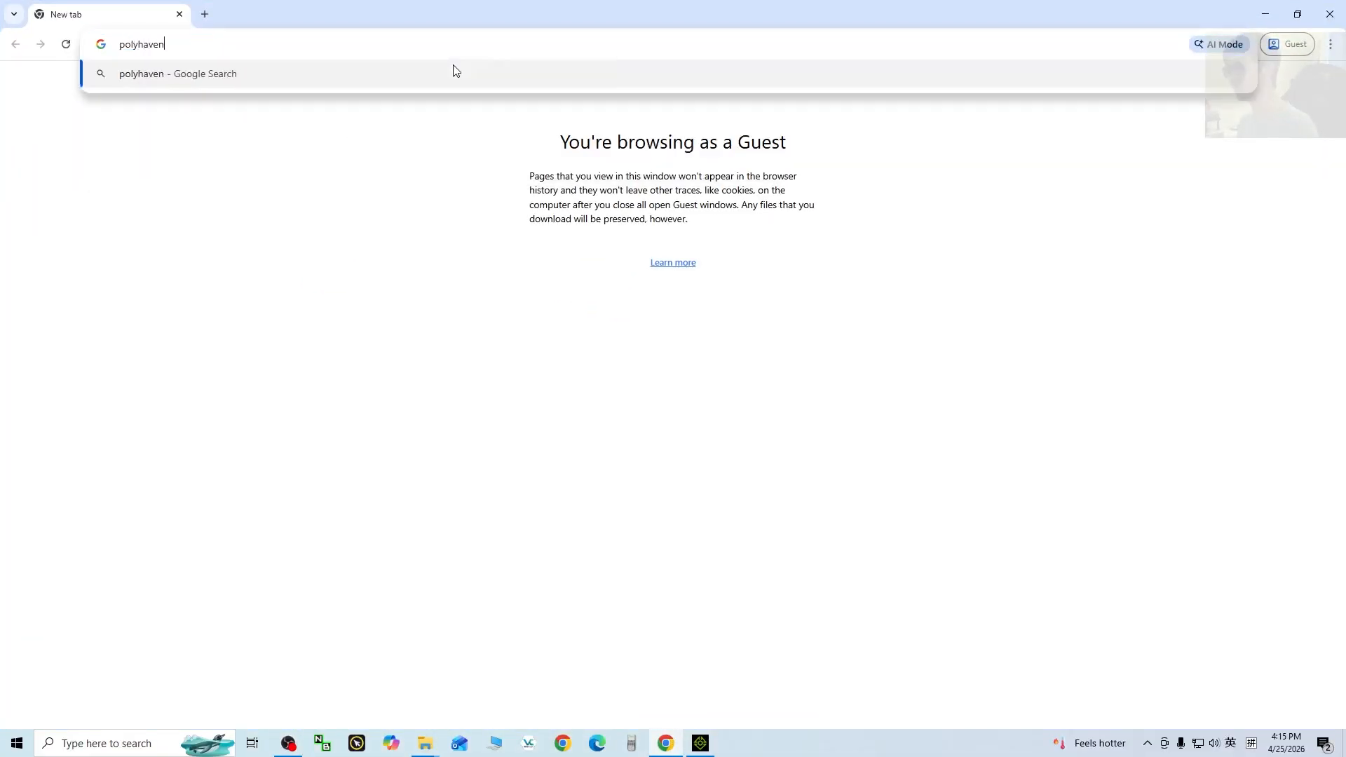
pyautogui.press('Return')
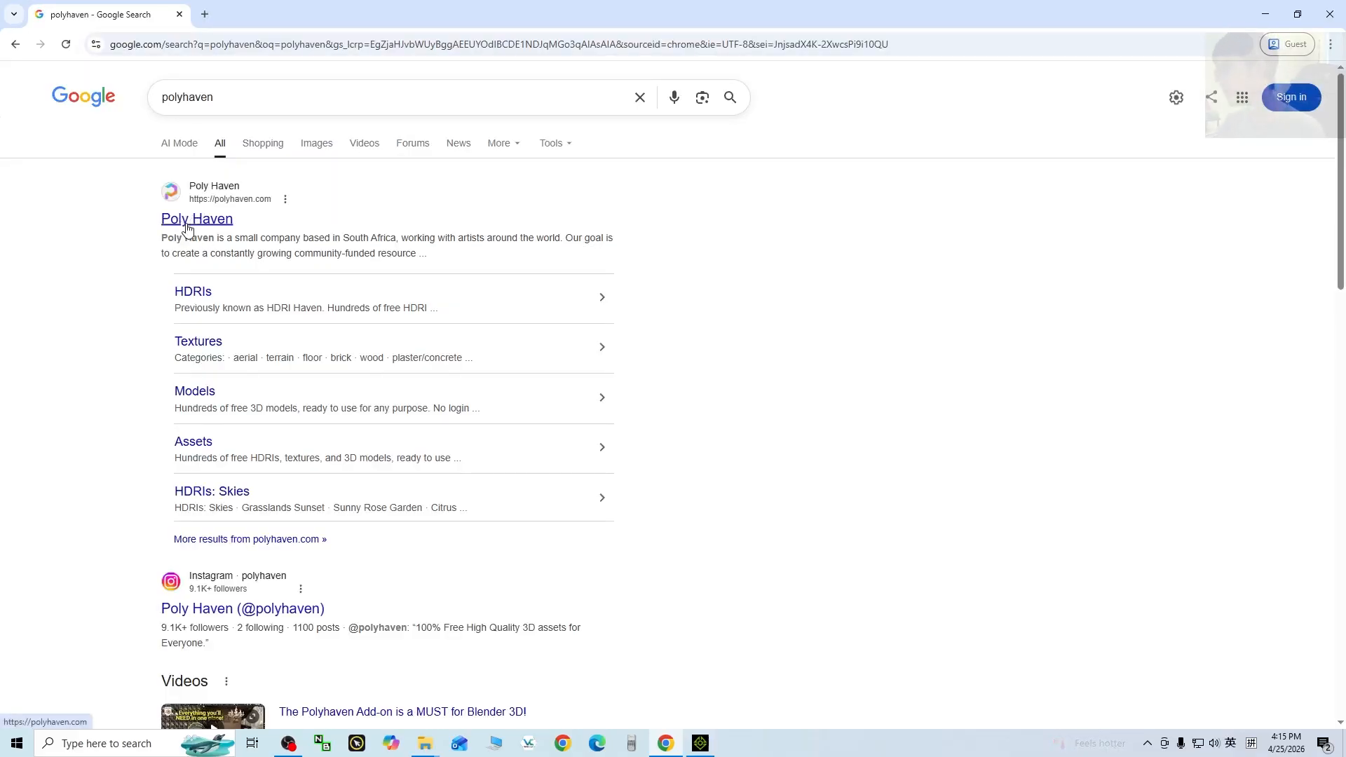
pyautogui.click(196, 225)
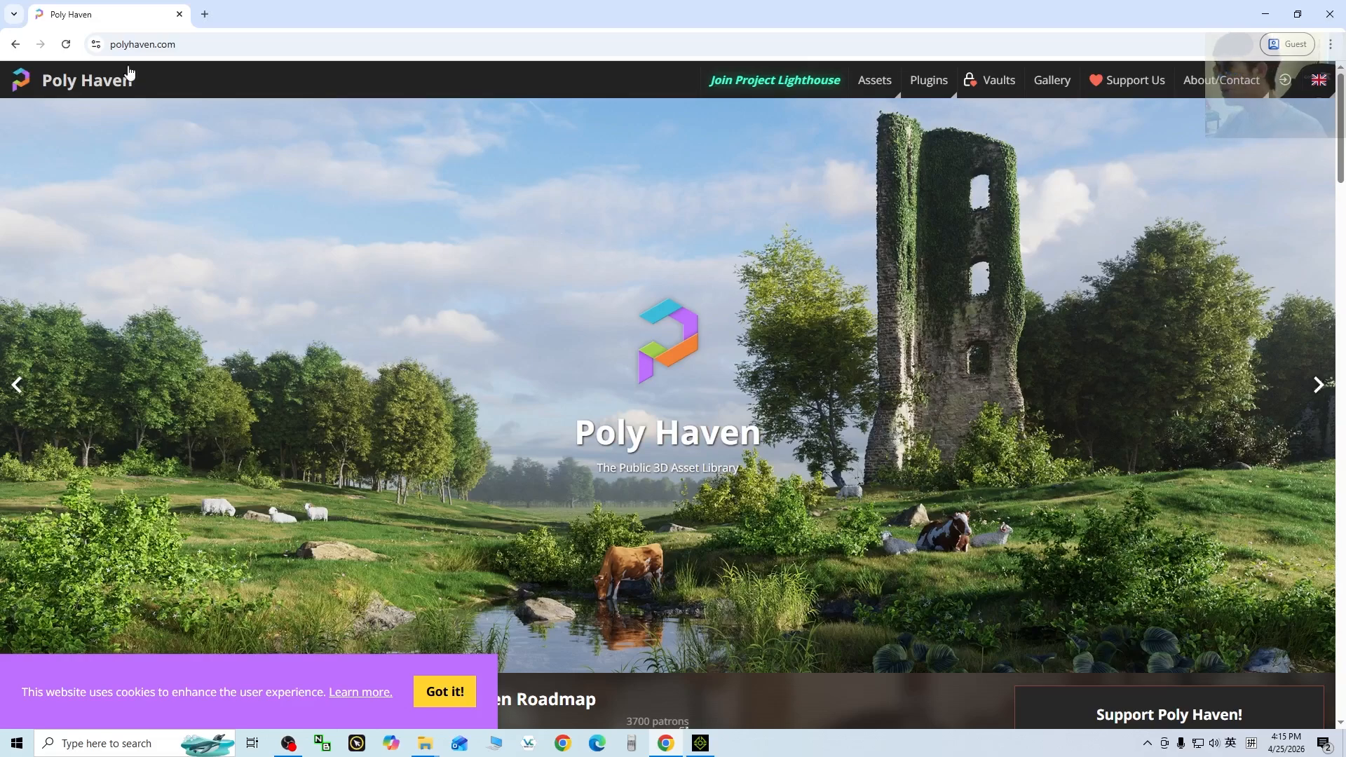
# Open Poly Haven's HDRIs asset library and look through the available HDRIs.
pyautogui.moveTo(884, 91)
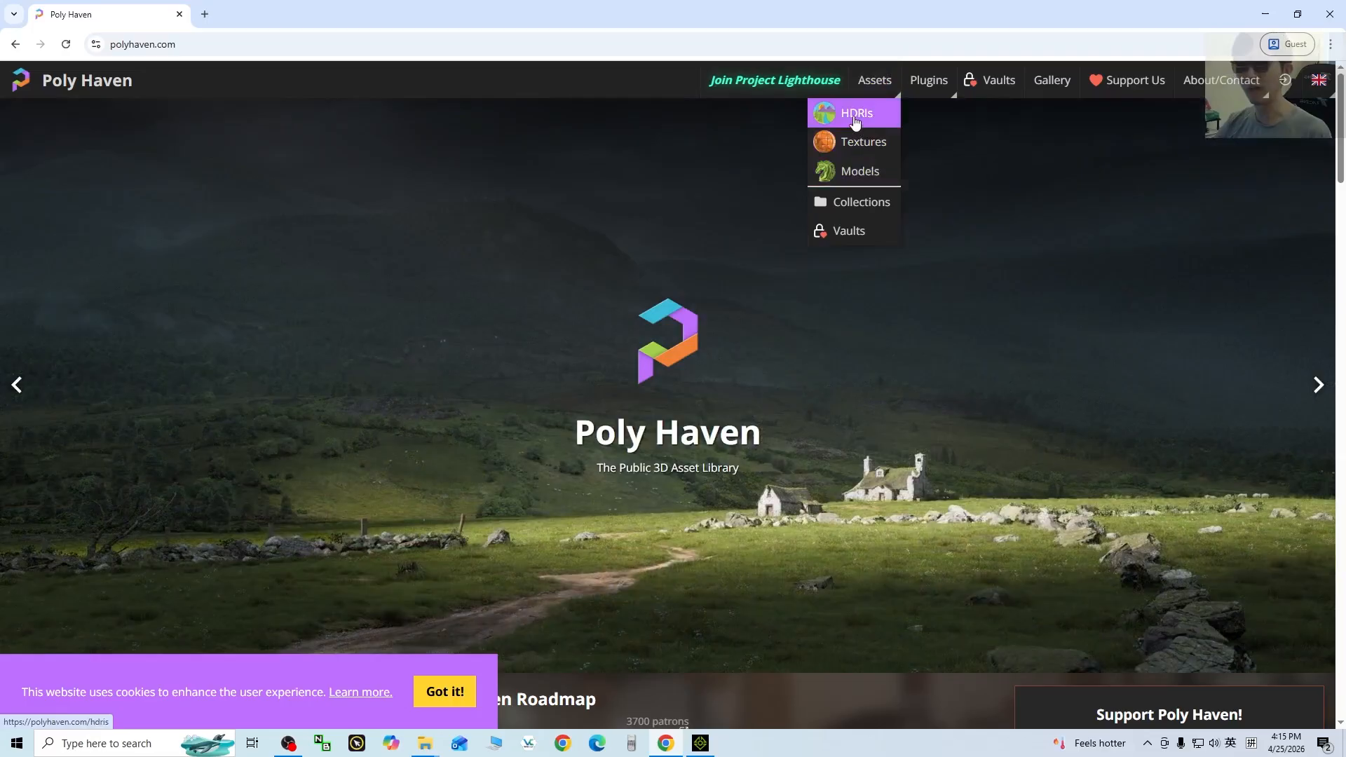
pyautogui.click(854, 118)
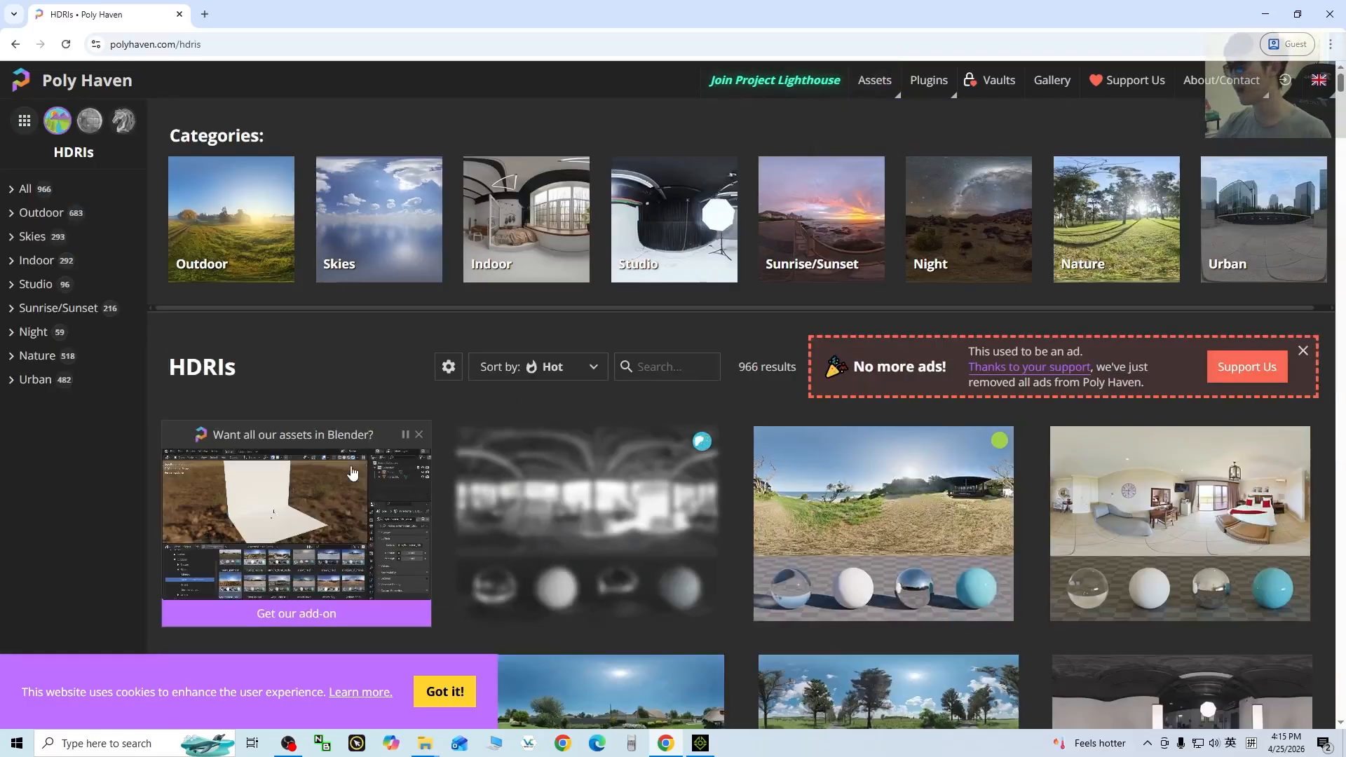
pyautogui.scroll(-5, 931, 496)
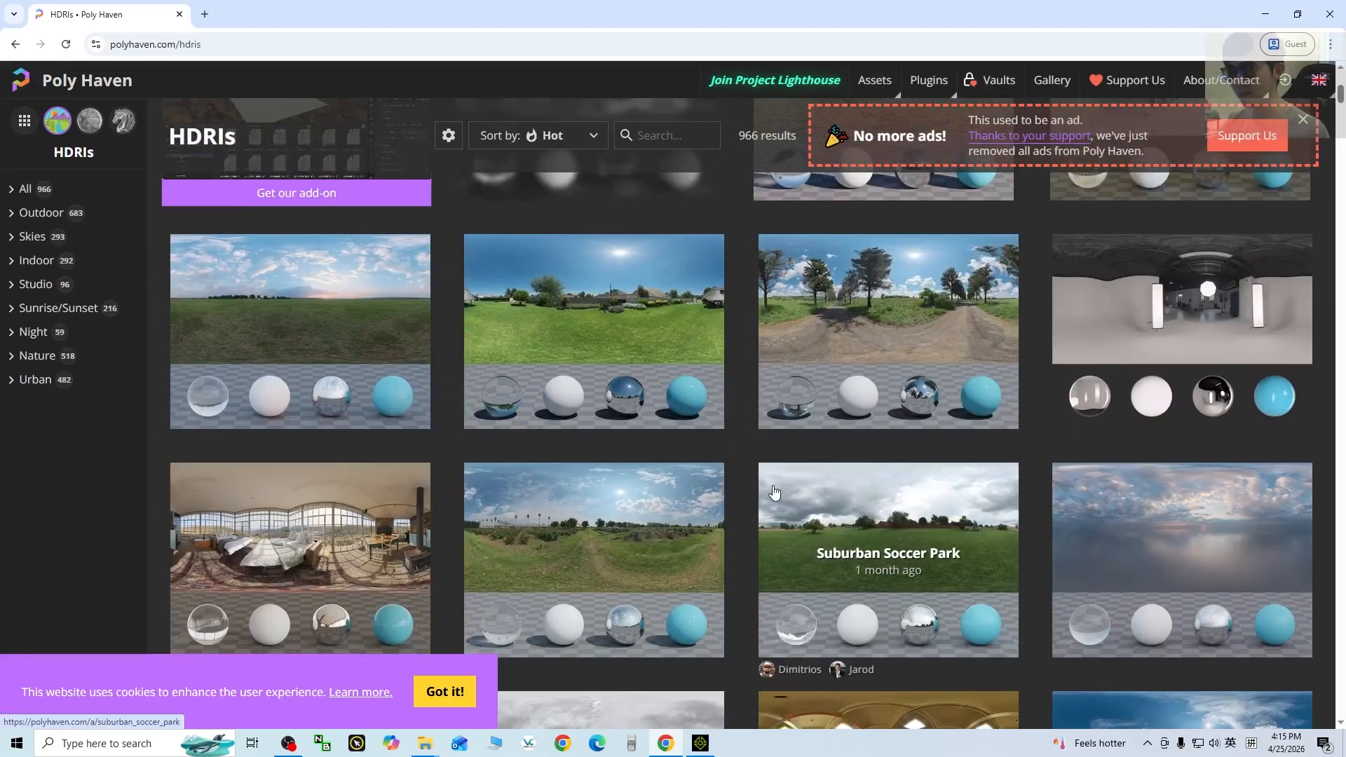
pyautogui.scroll(5, 775, 490)
pyautogui.scroll(-10, 776, 435)
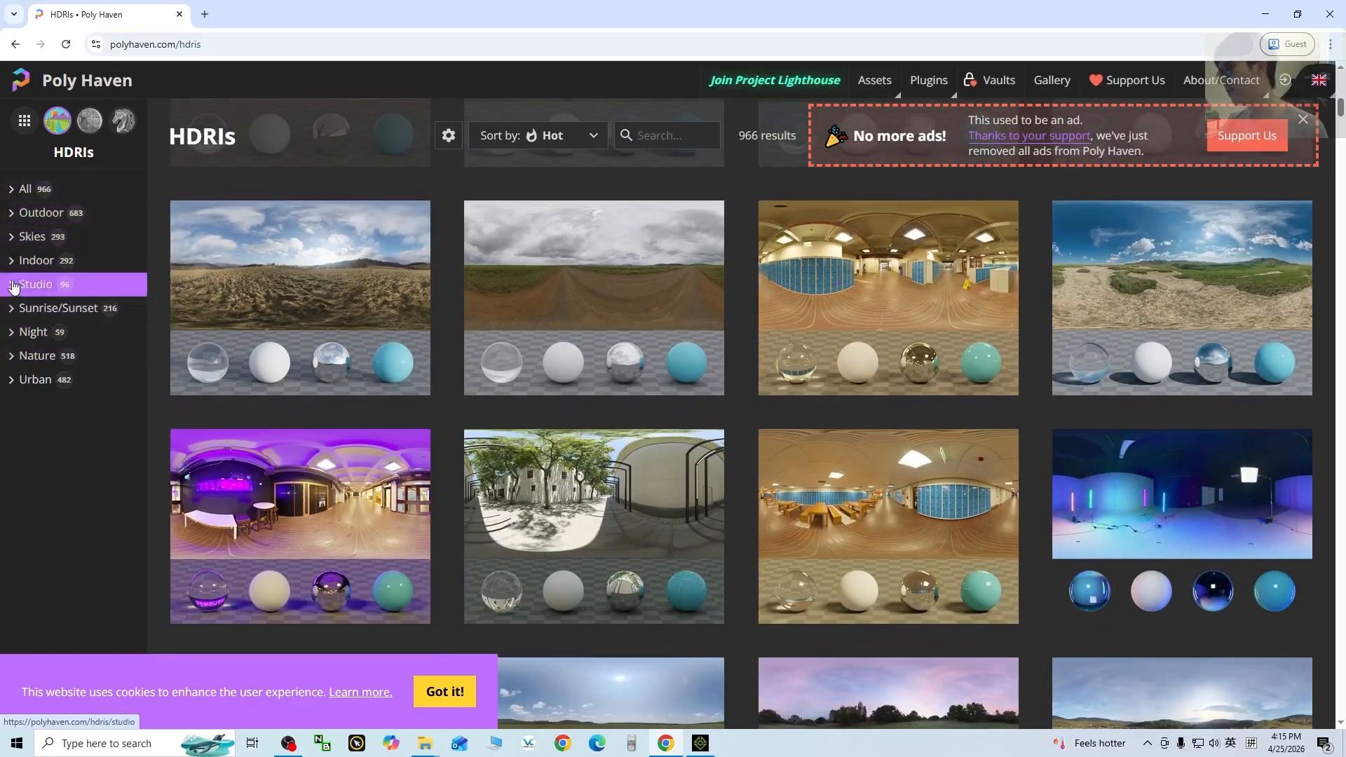
# Filter the HDRIs to the Sunrise/Sunset subcategory of Skies and look through them.
pyautogui.click(10, 242)
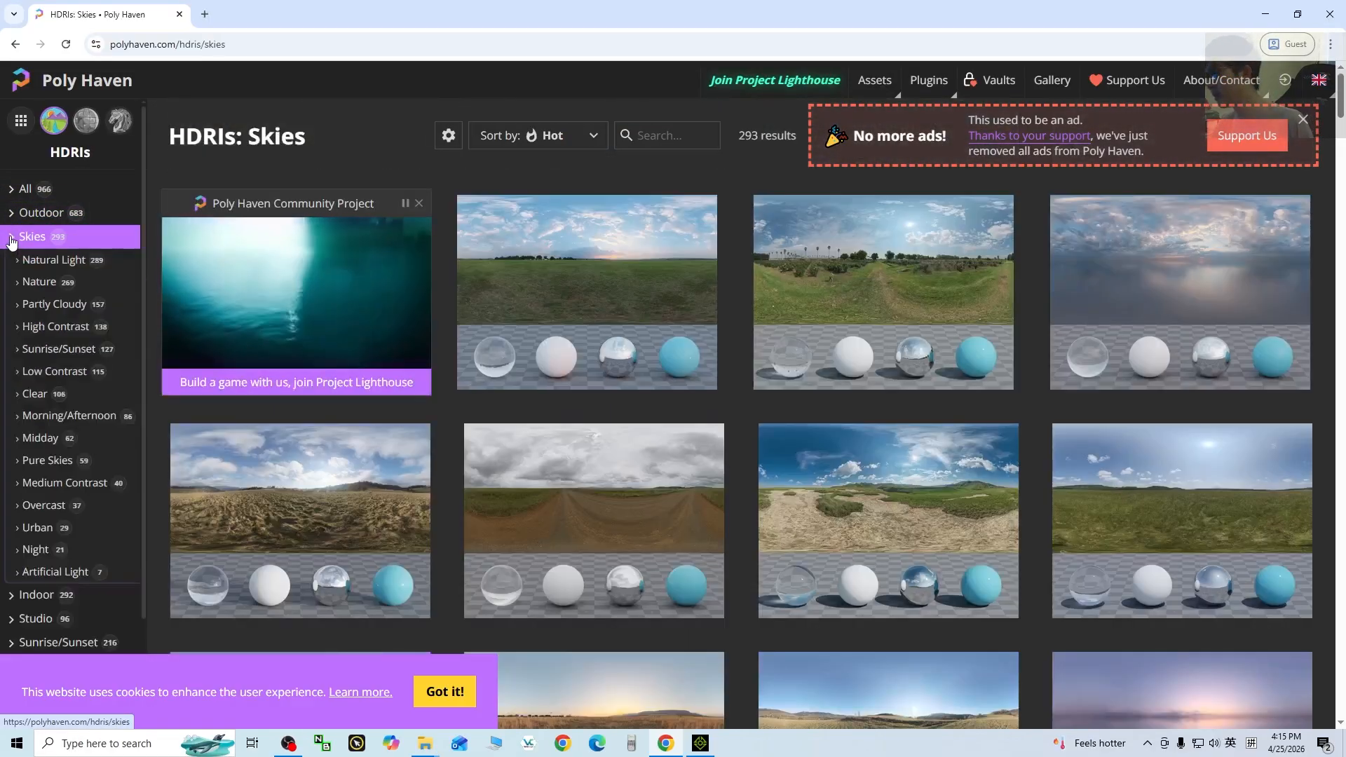
pyautogui.click(58, 350)
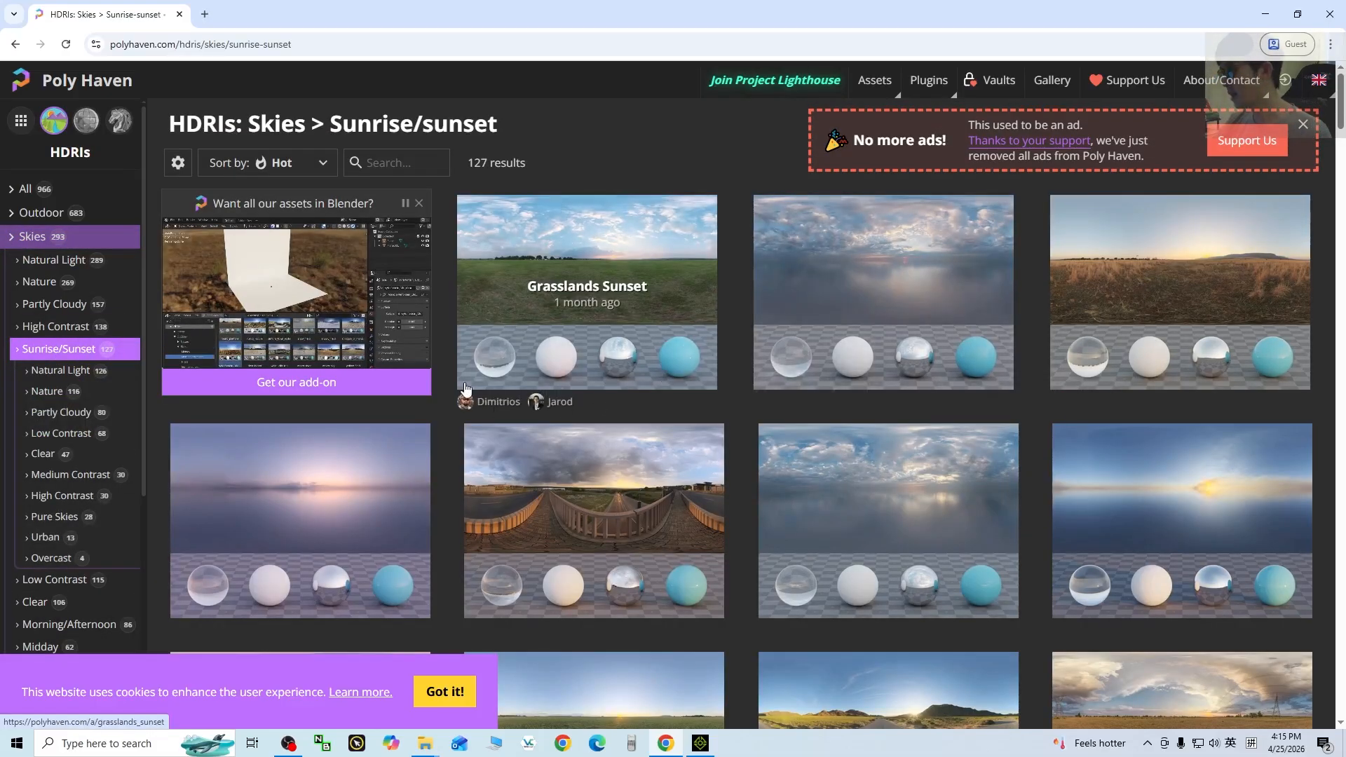
pyautogui.scroll(-6, 778, 422)
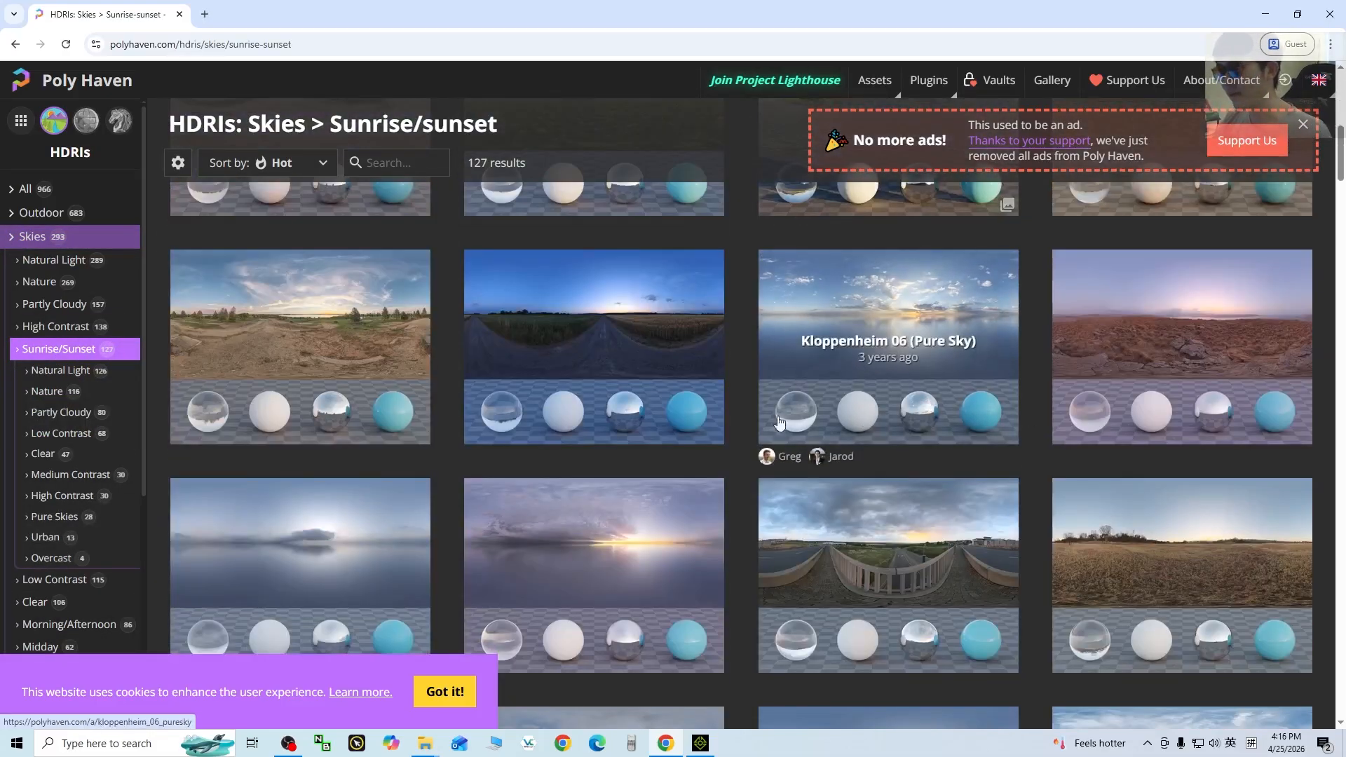
pyautogui.scroll(-4, 772, 422)
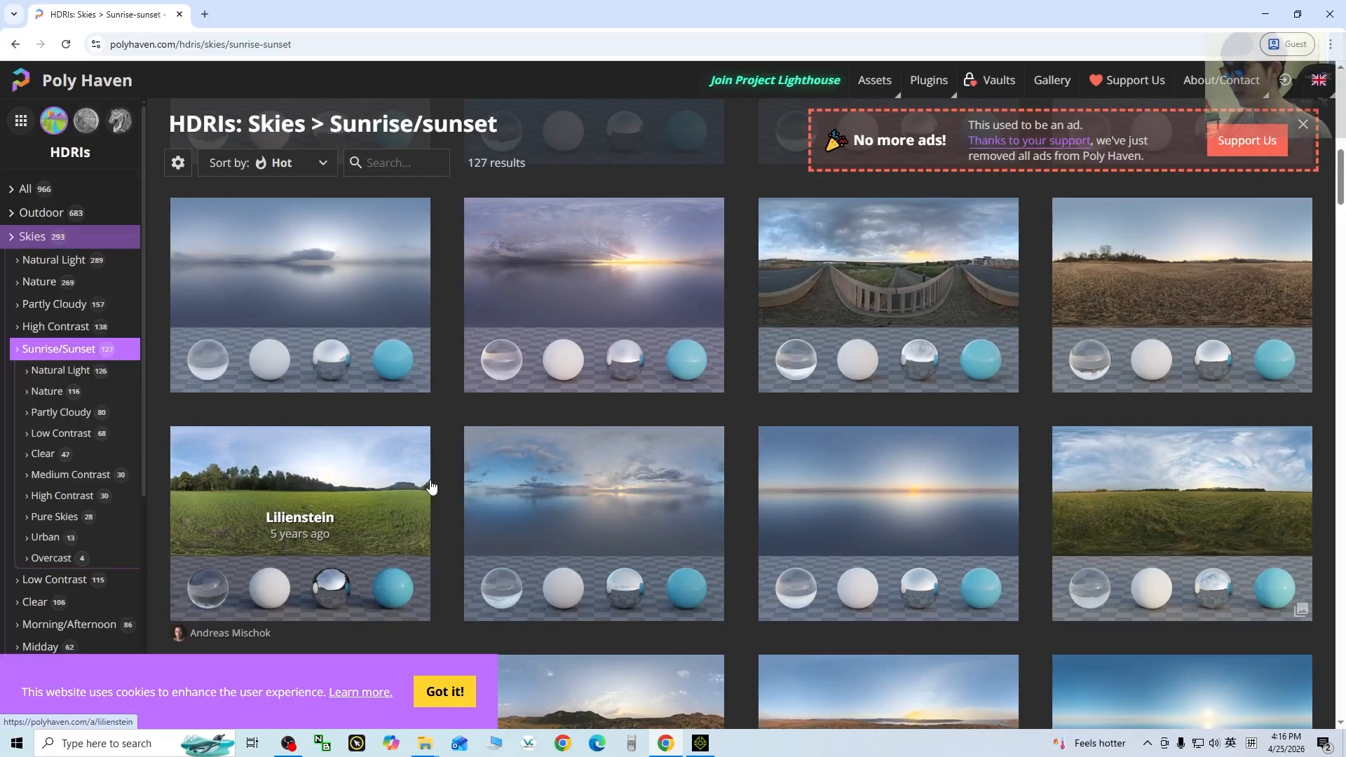
pyautogui.scroll(-6, 659, 448)
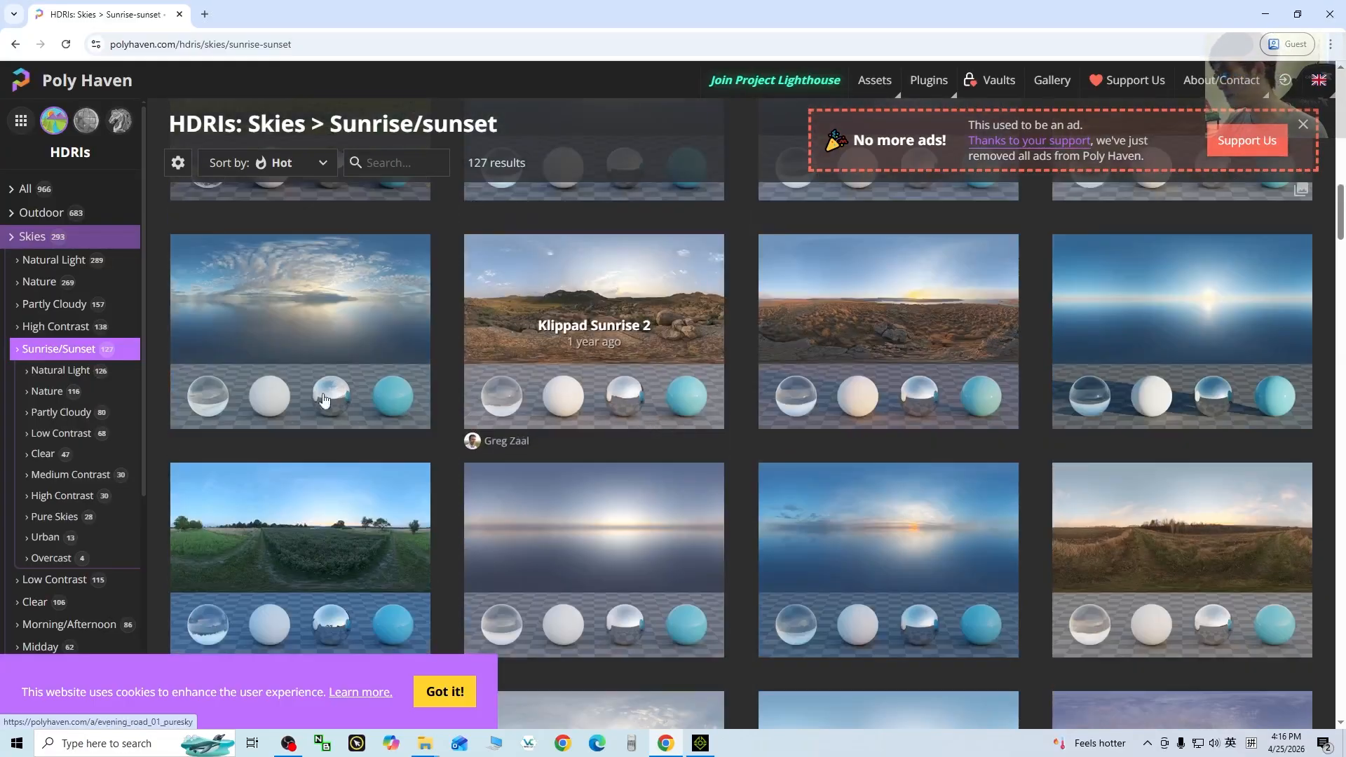
# Go back to all Skies HDRIs, switch to the Indoor category and look through its HDRIs.
pyautogui.click(11, 241)
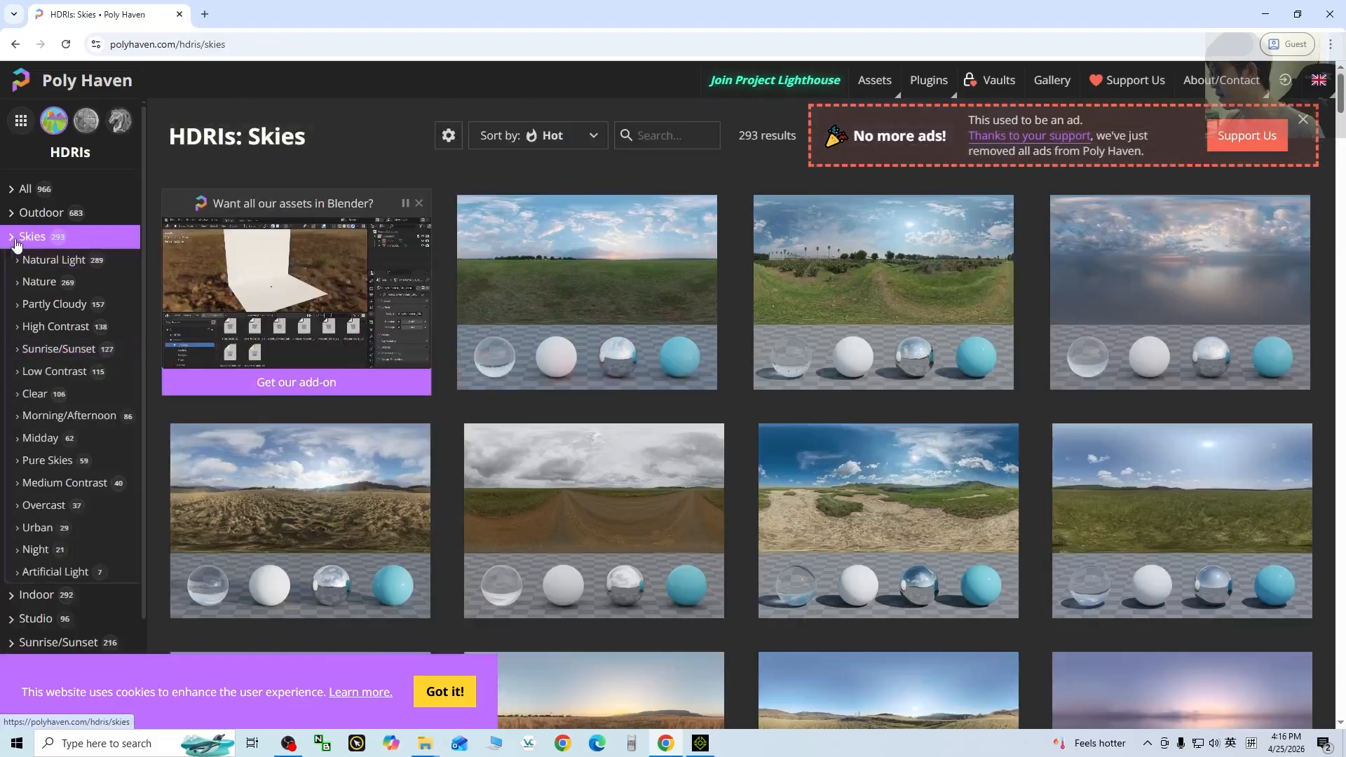
pyautogui.scroll(-1, 78, 435)
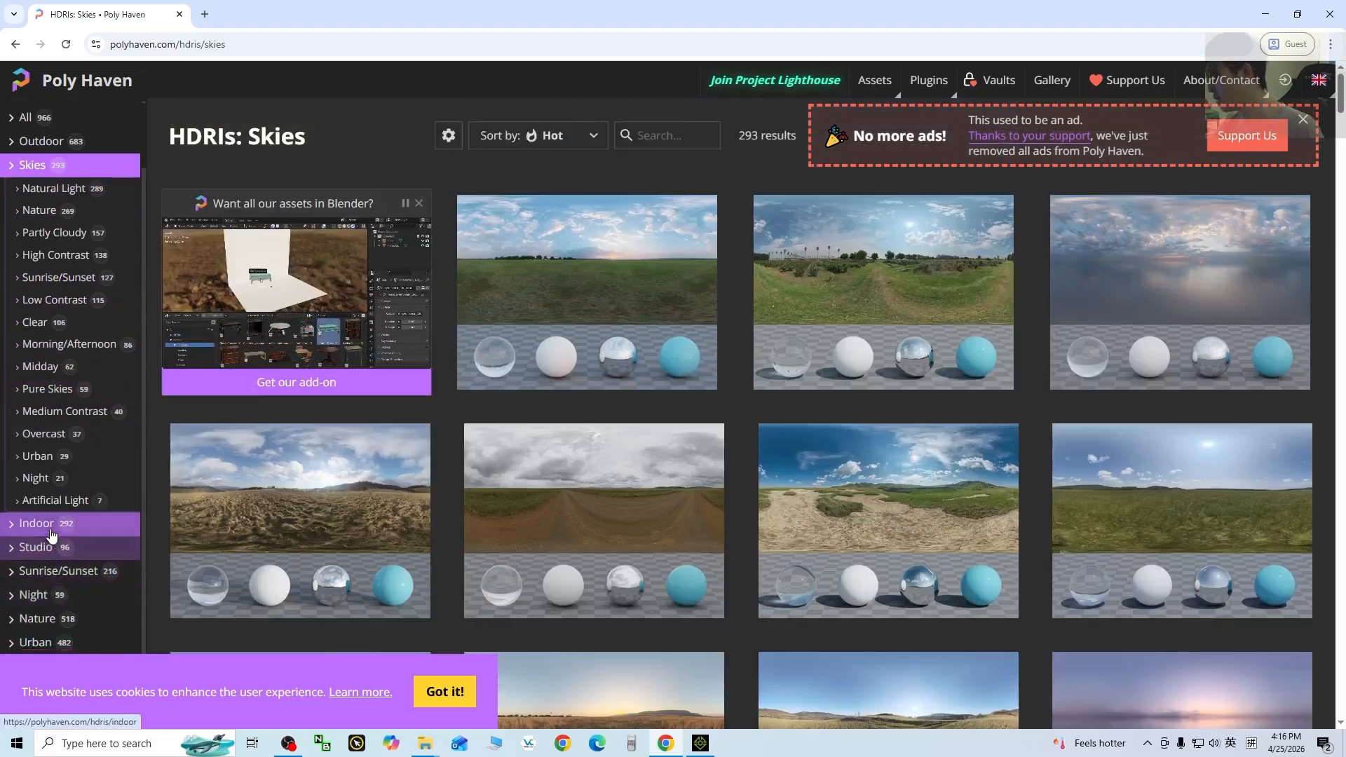
pyautogui.click(15, 527)
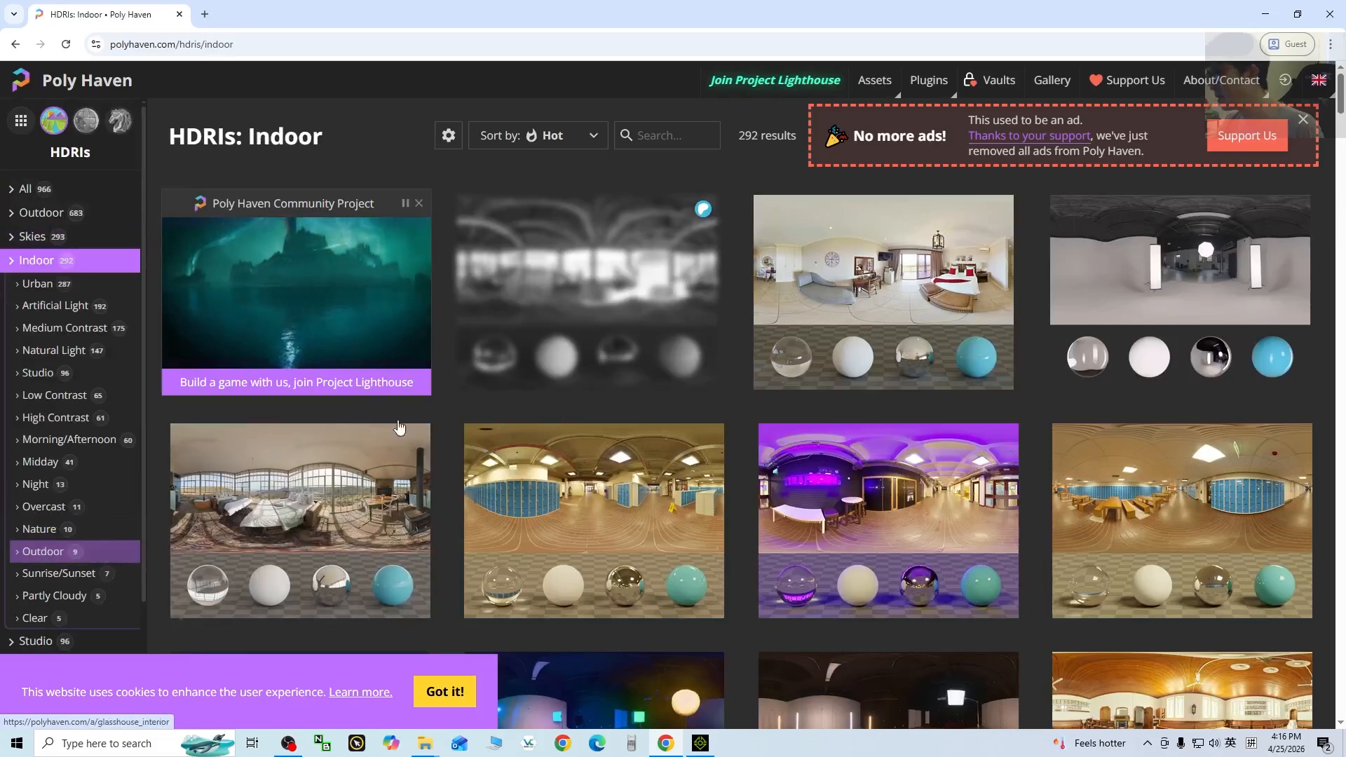
pyautogui.scroll(-3, 804, 432)
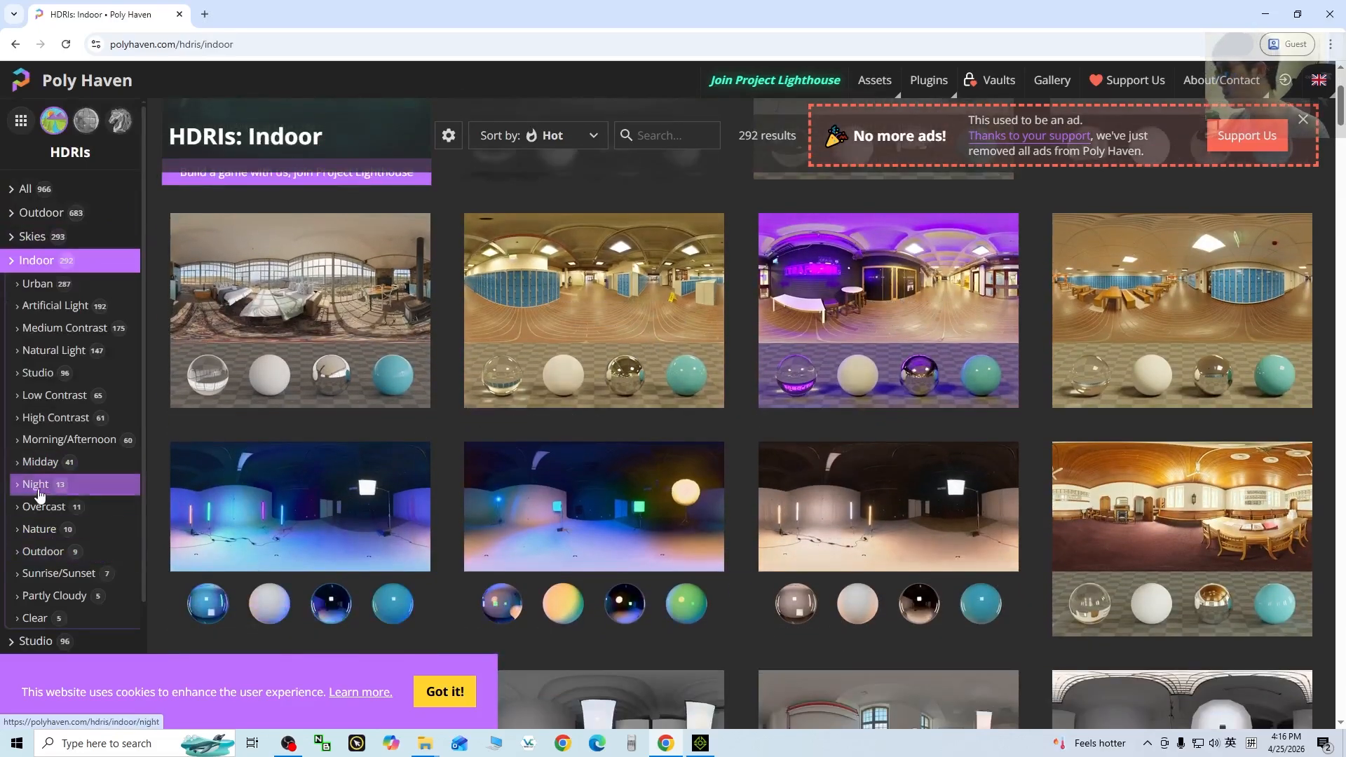
pyautogui.scroll(-5, 701, 526)
pyautogui.scroll(-4, 699, 534)
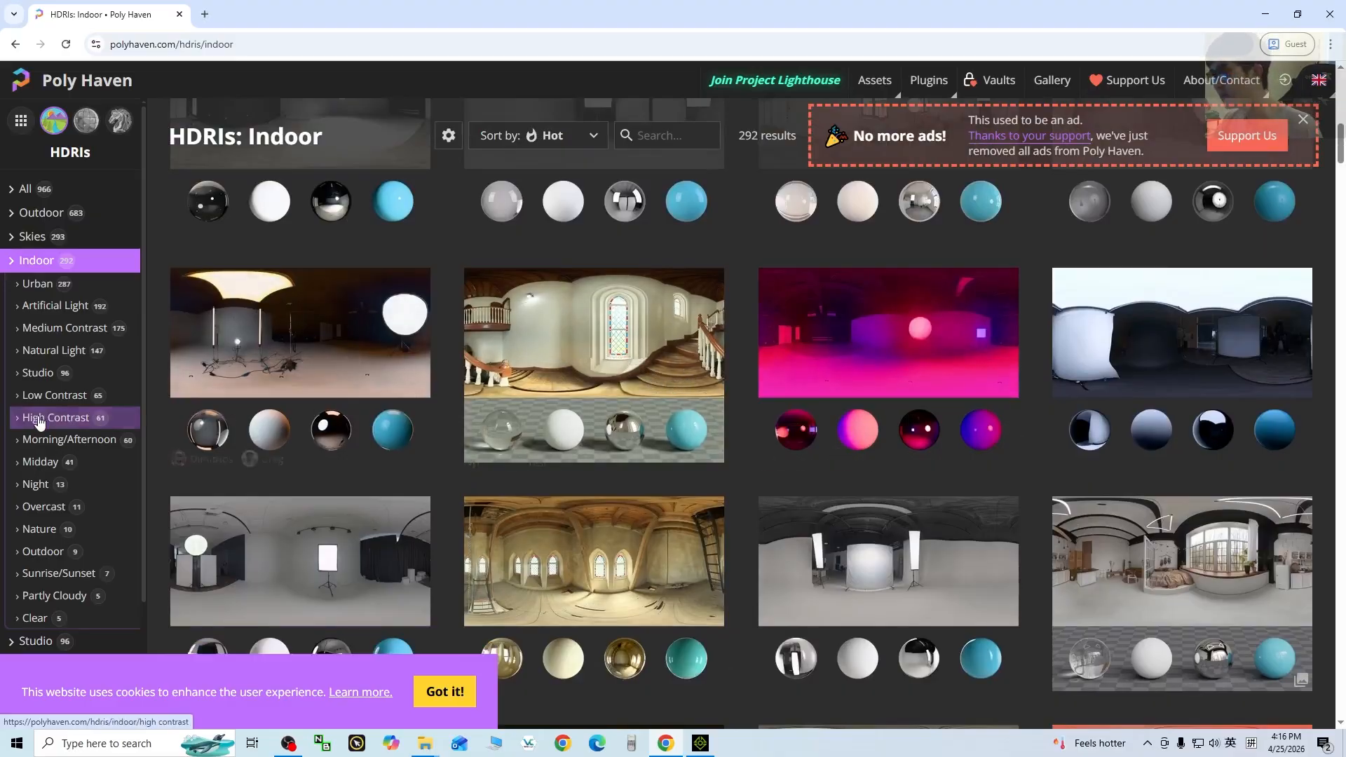
pyautogui.scroll(-1, 67, 483)
pyautogui.scroll(1, 70, 449)
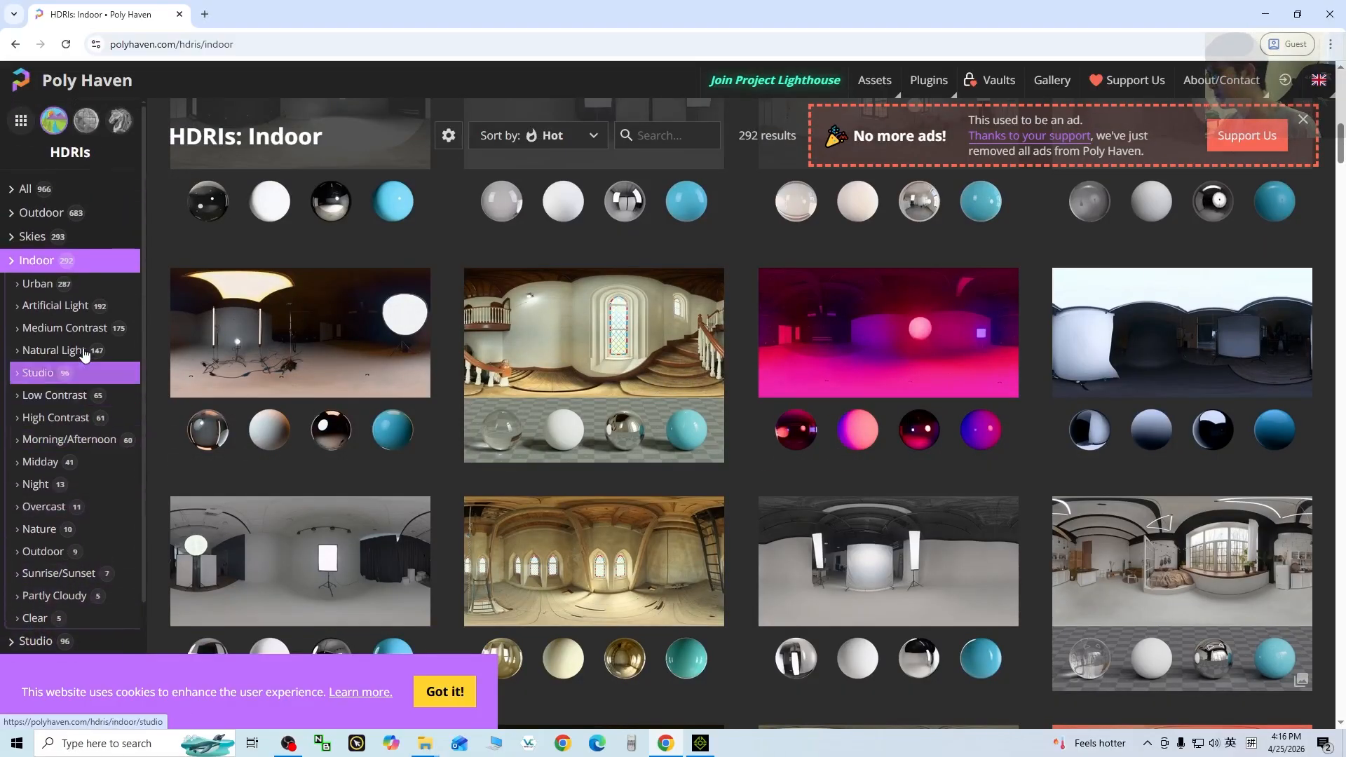
# Open the Tree Lined Driveway HDRI from the Outdoor category and show its 8K Tonemapped JPG in a new browser tab.
pyautogui.click(44, 214)
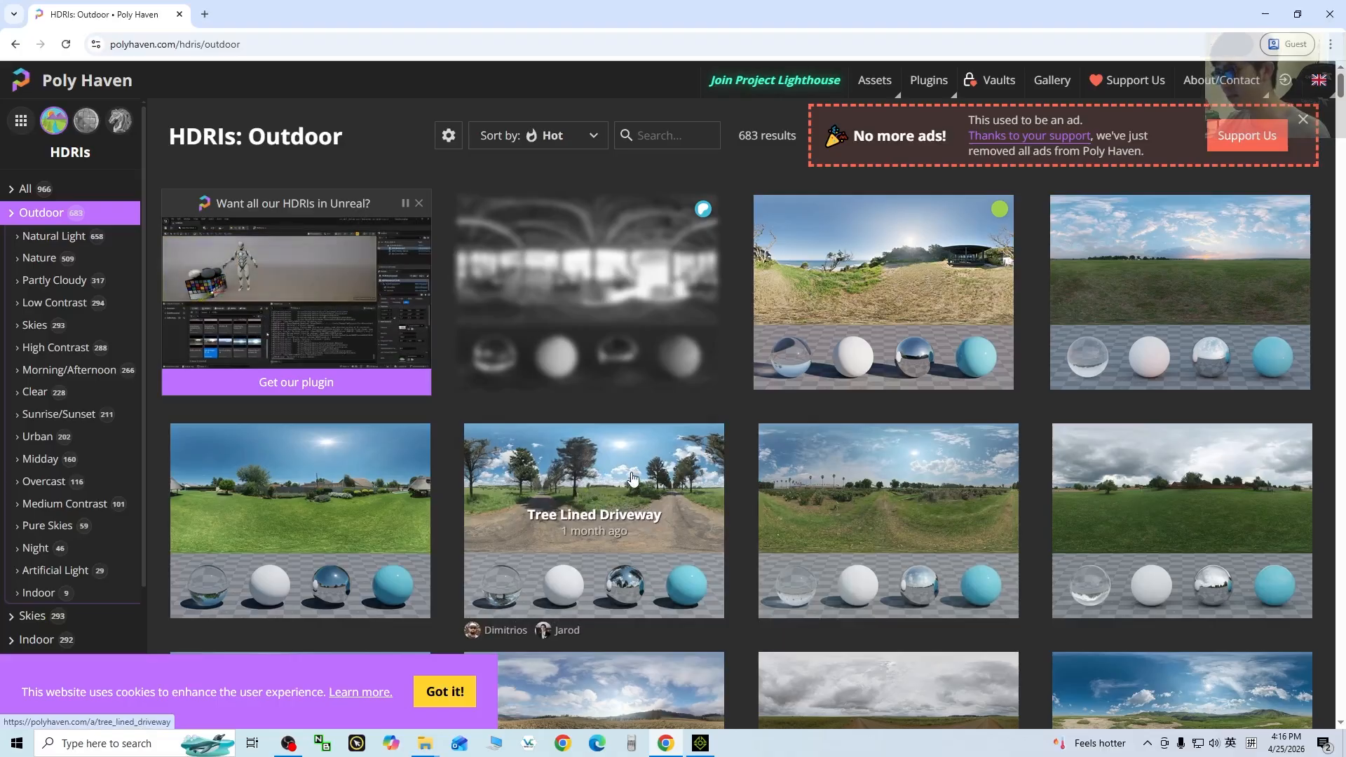
pyautogui.click(607, 481)
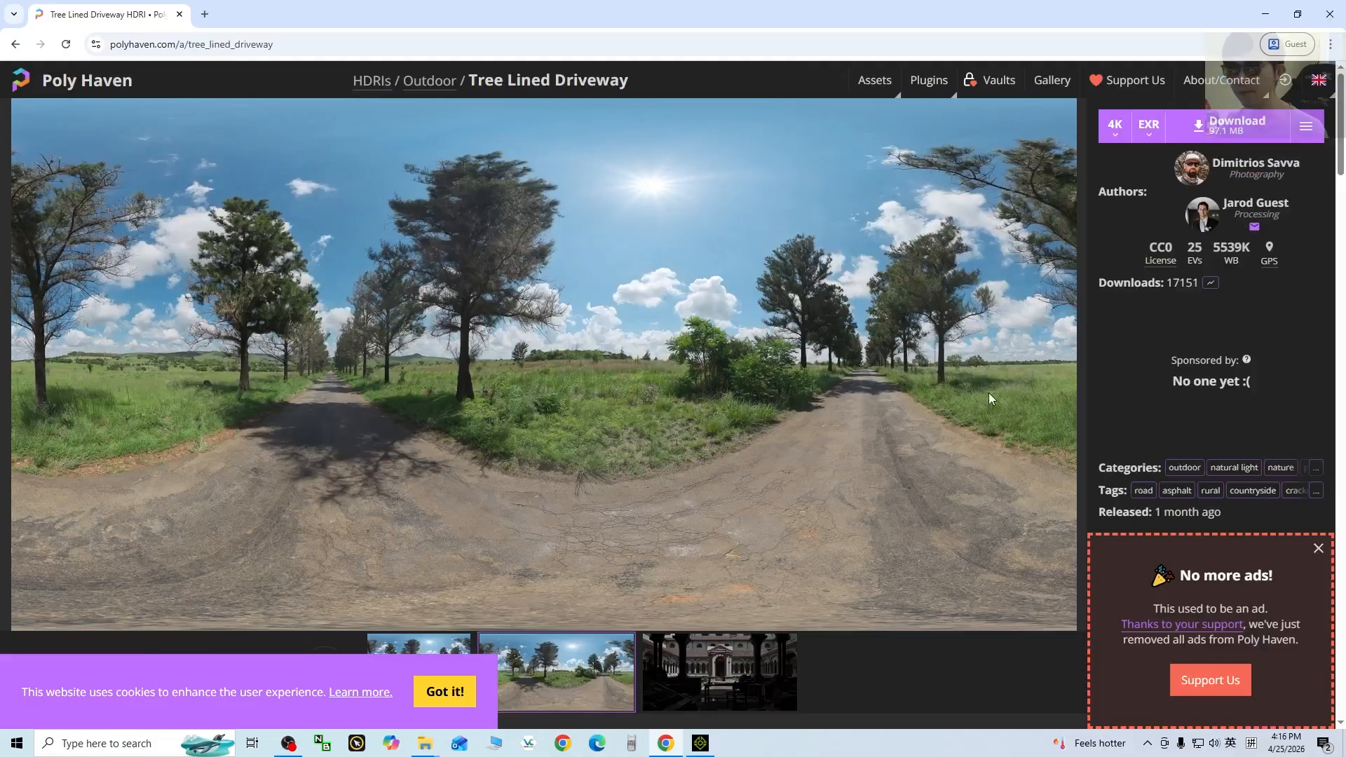
pyautogui.click(1306, 132)
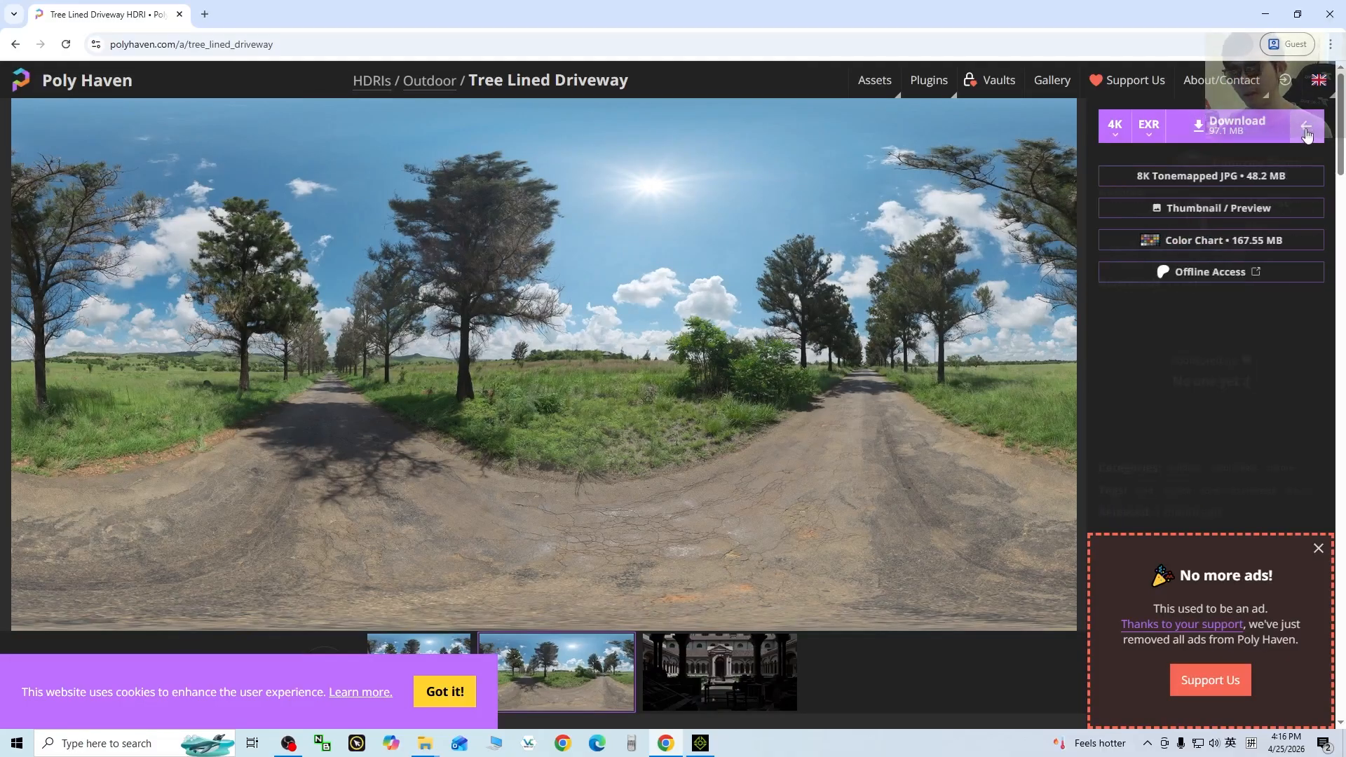
pyautogui.rightClick(1173, 180)
pyautogui.click(1202, 192)
pyautogui.click(267, 6)
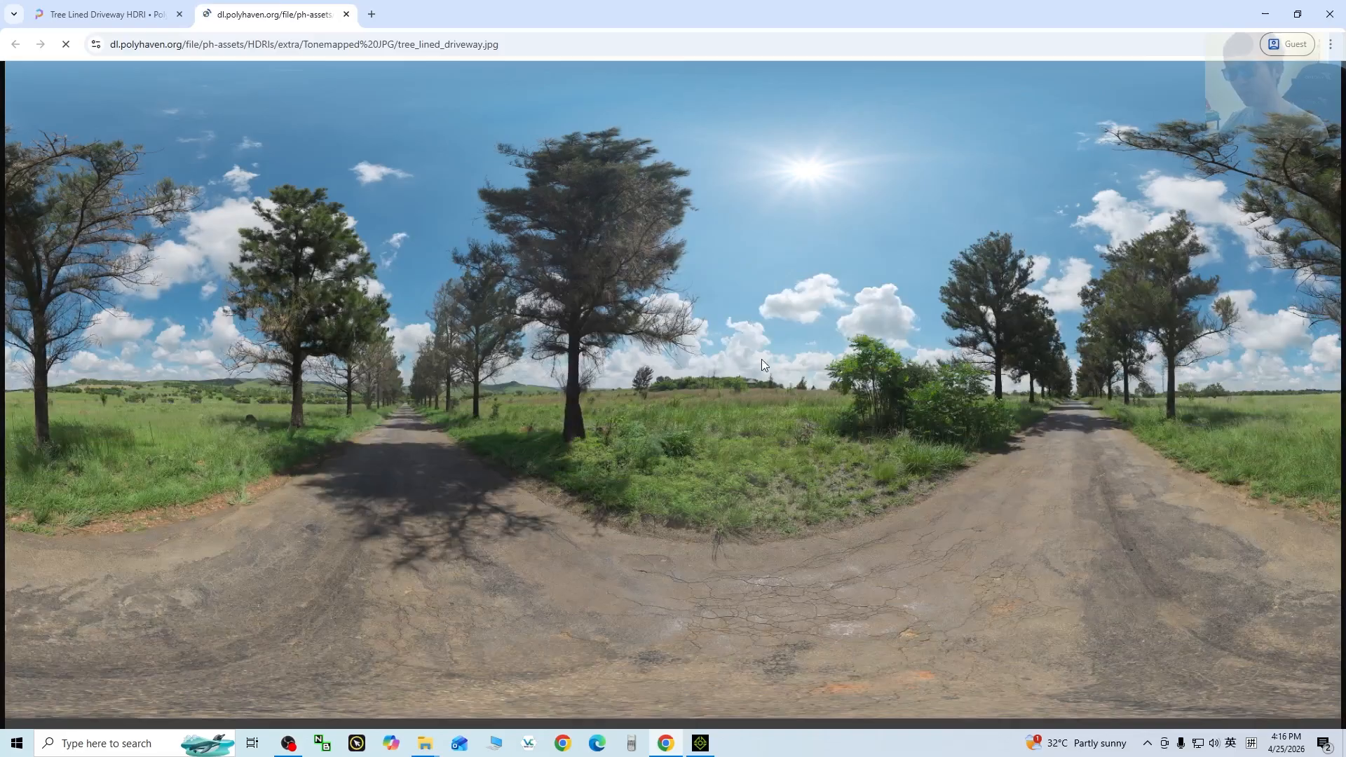
# Check the panorama at full size and save it to the Desktop as tree_lined_driveway.jpg.
pyautogui.click(736, 474)
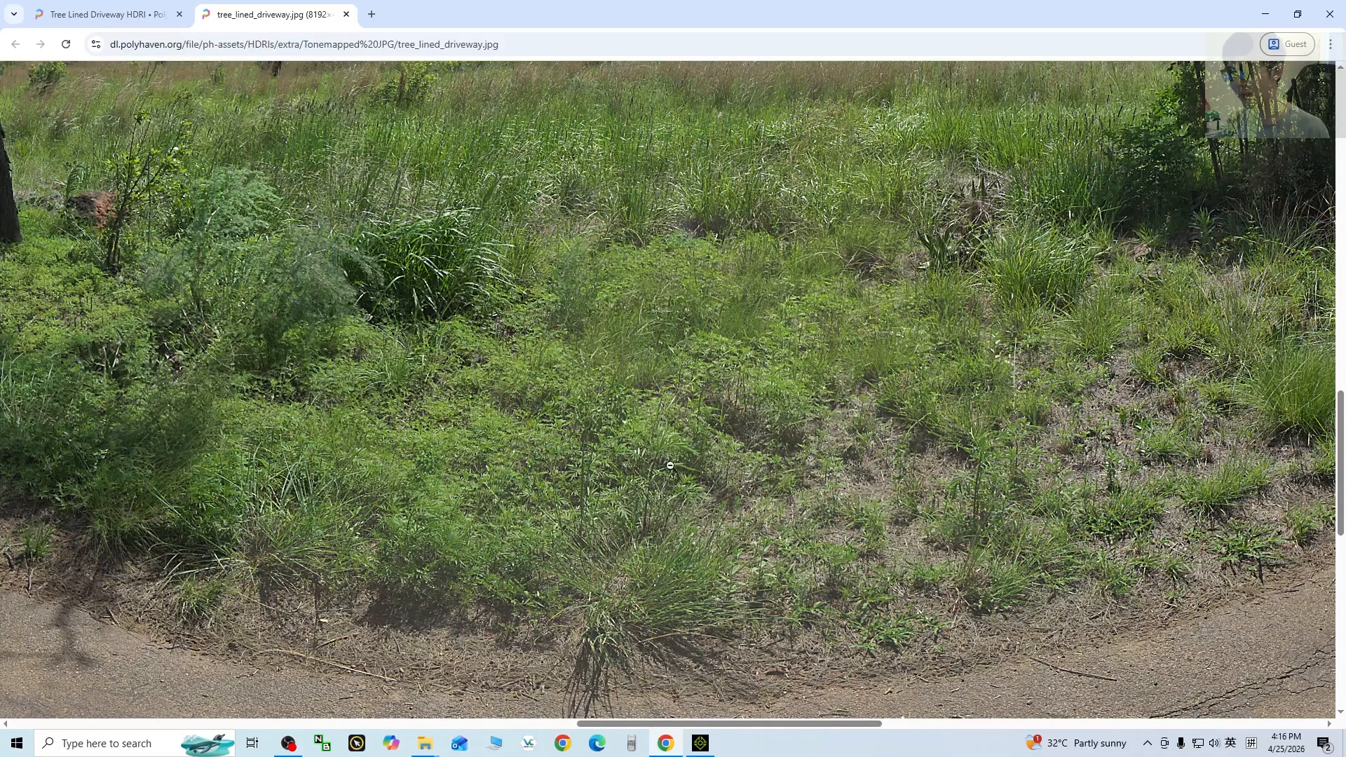
pyautogui.click(704, 446)
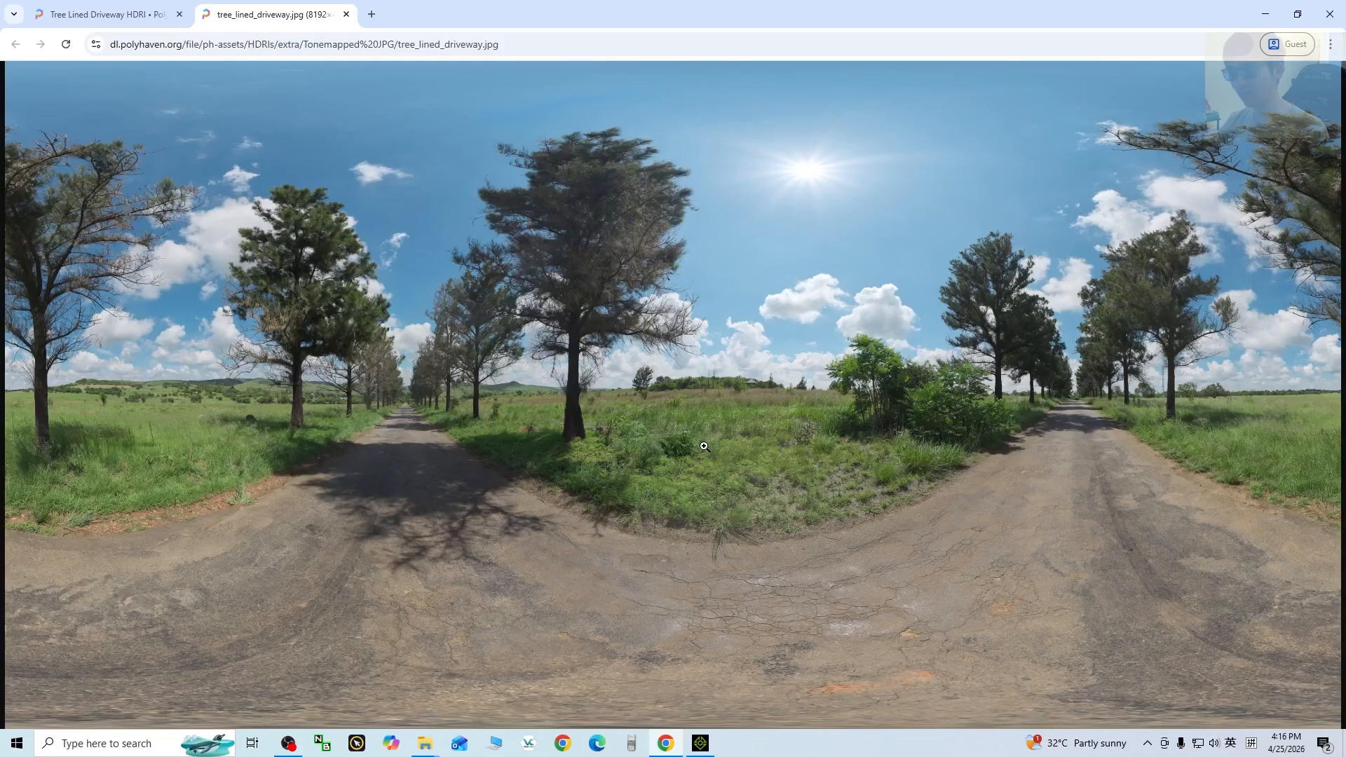
pyautogui.rightClick(552, 234)
pyautogui.click(620, 274)
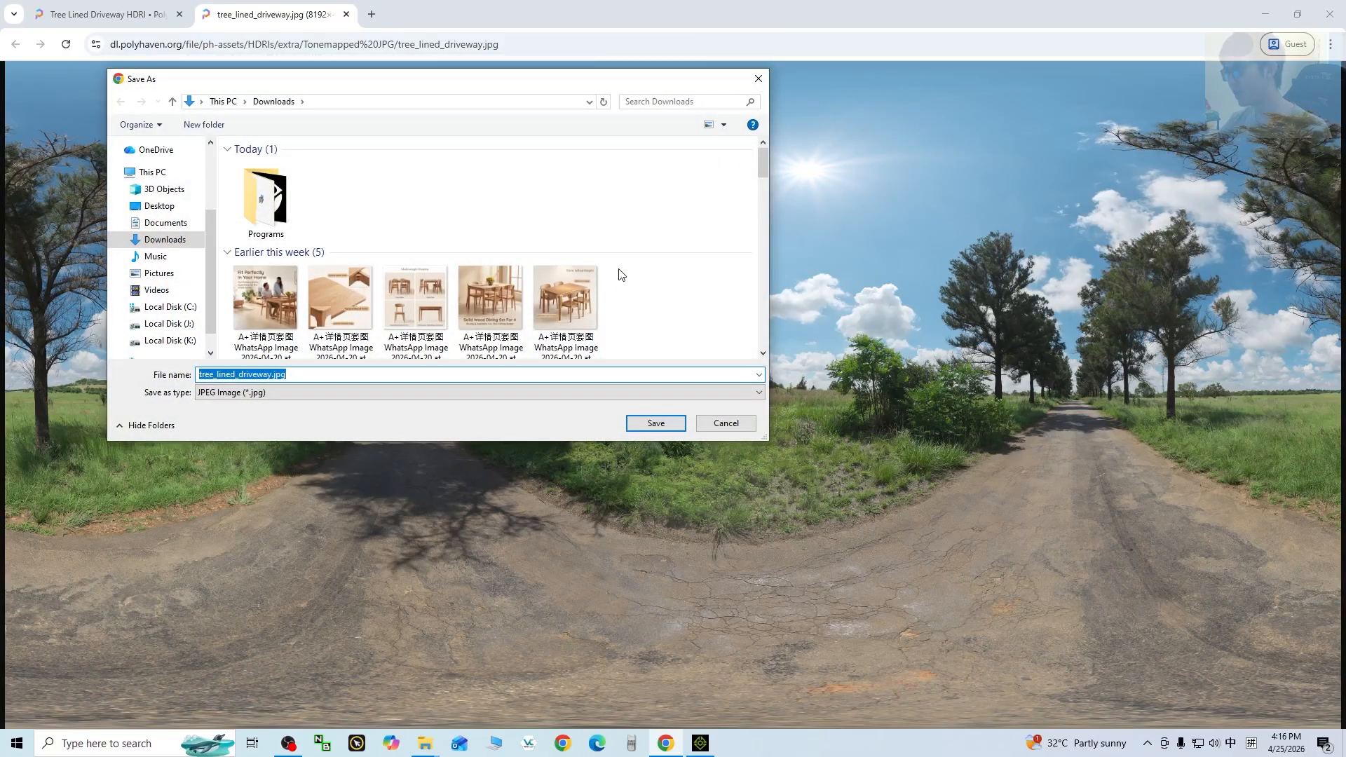
pyautogui.click(159, 208)
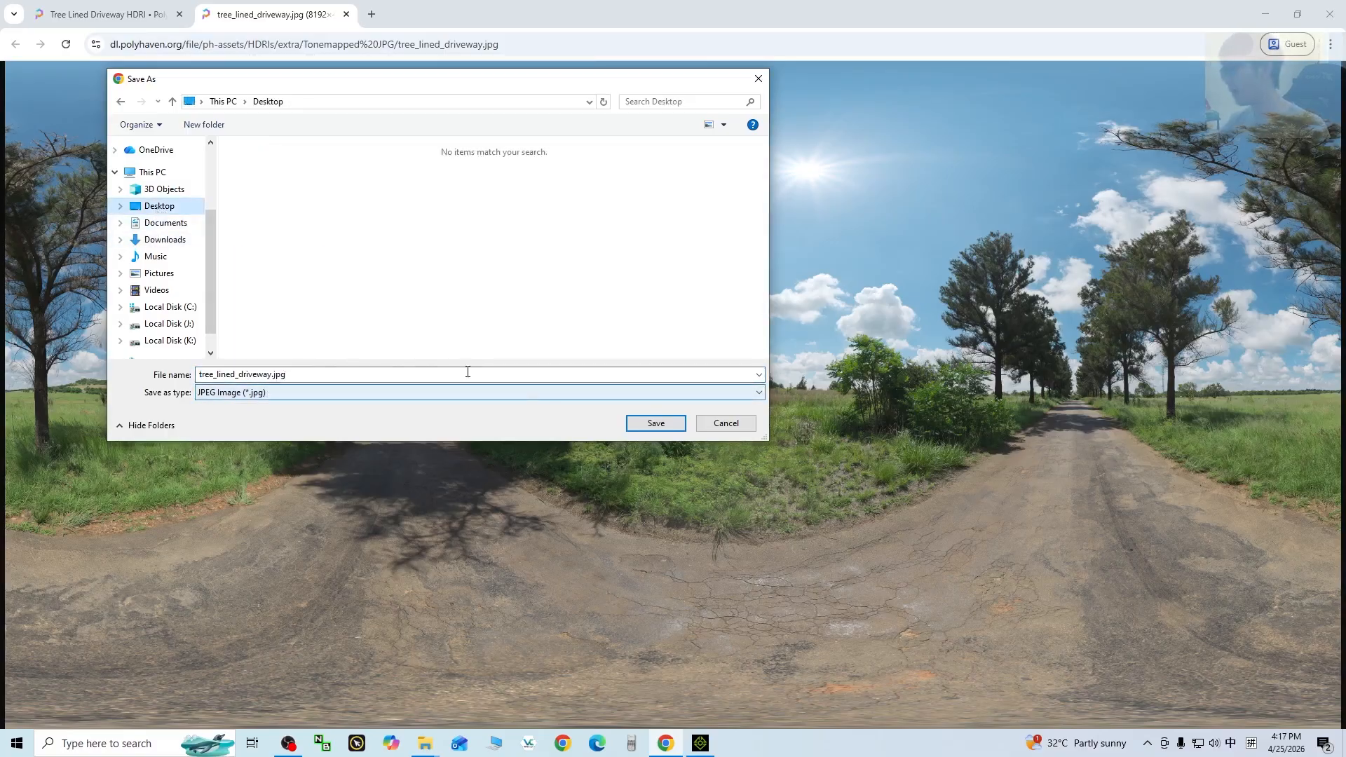
pyautogui.click(645, 425)
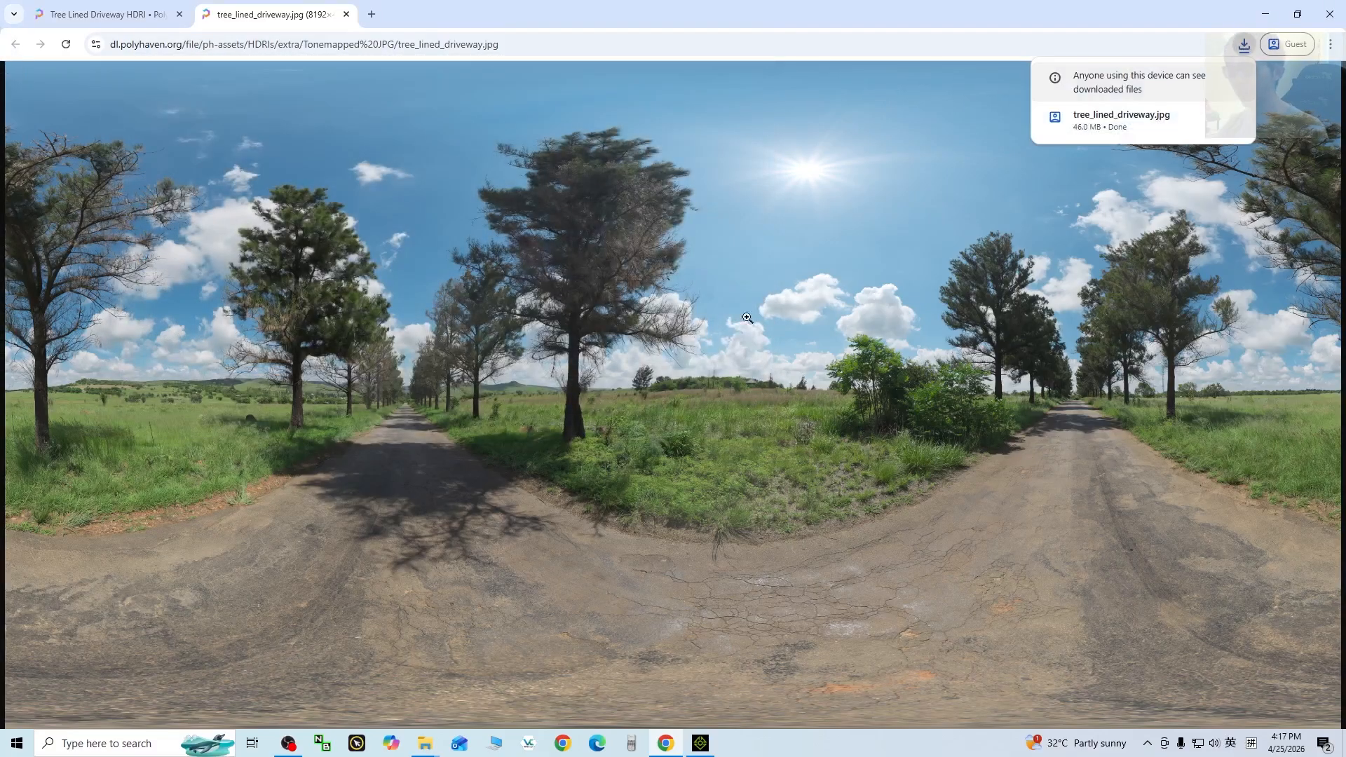
# Minimize Chrome, open tree_lined_driveway.jpg from the desktop, inspect it enlarged and close the viewer.
pyautogui.click(1262, 12)
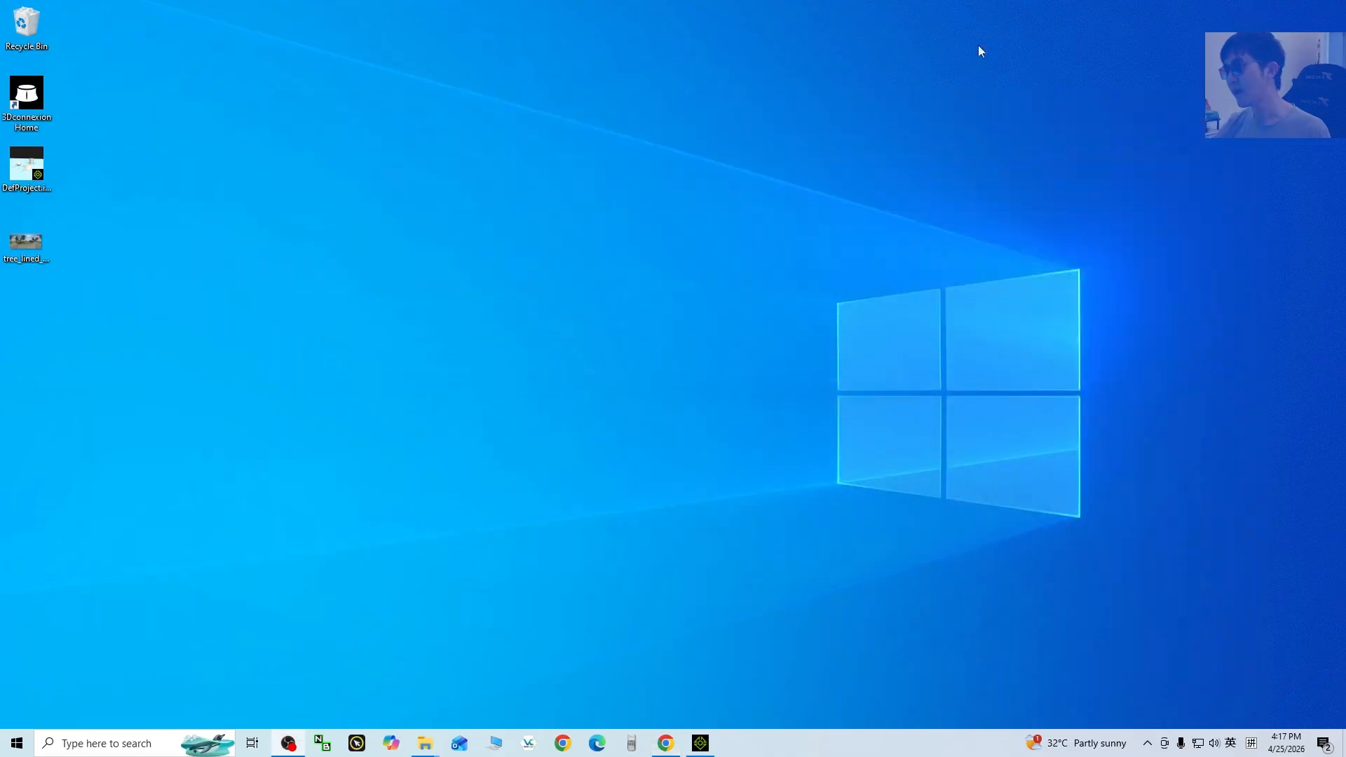
pyautogui.doubleClick(36, 242)
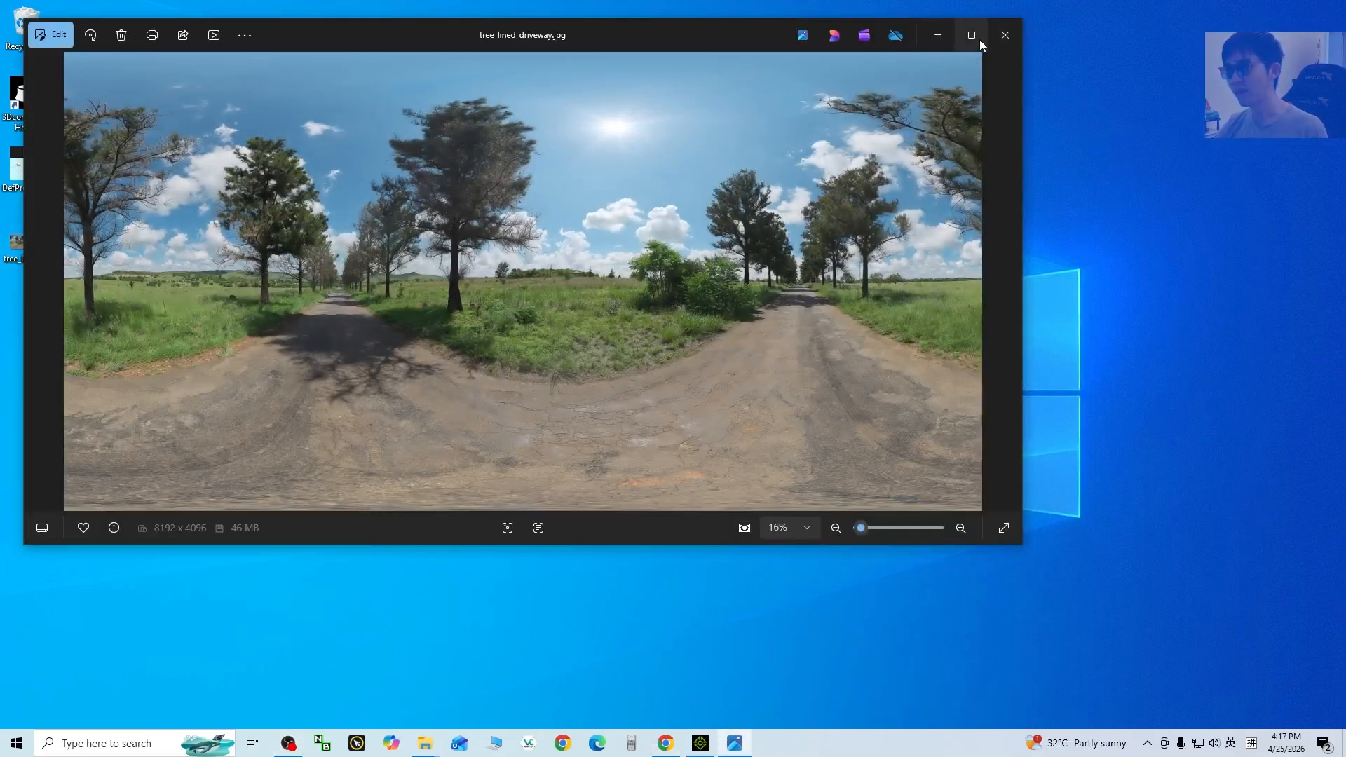
pyautogui.click(972, 35)
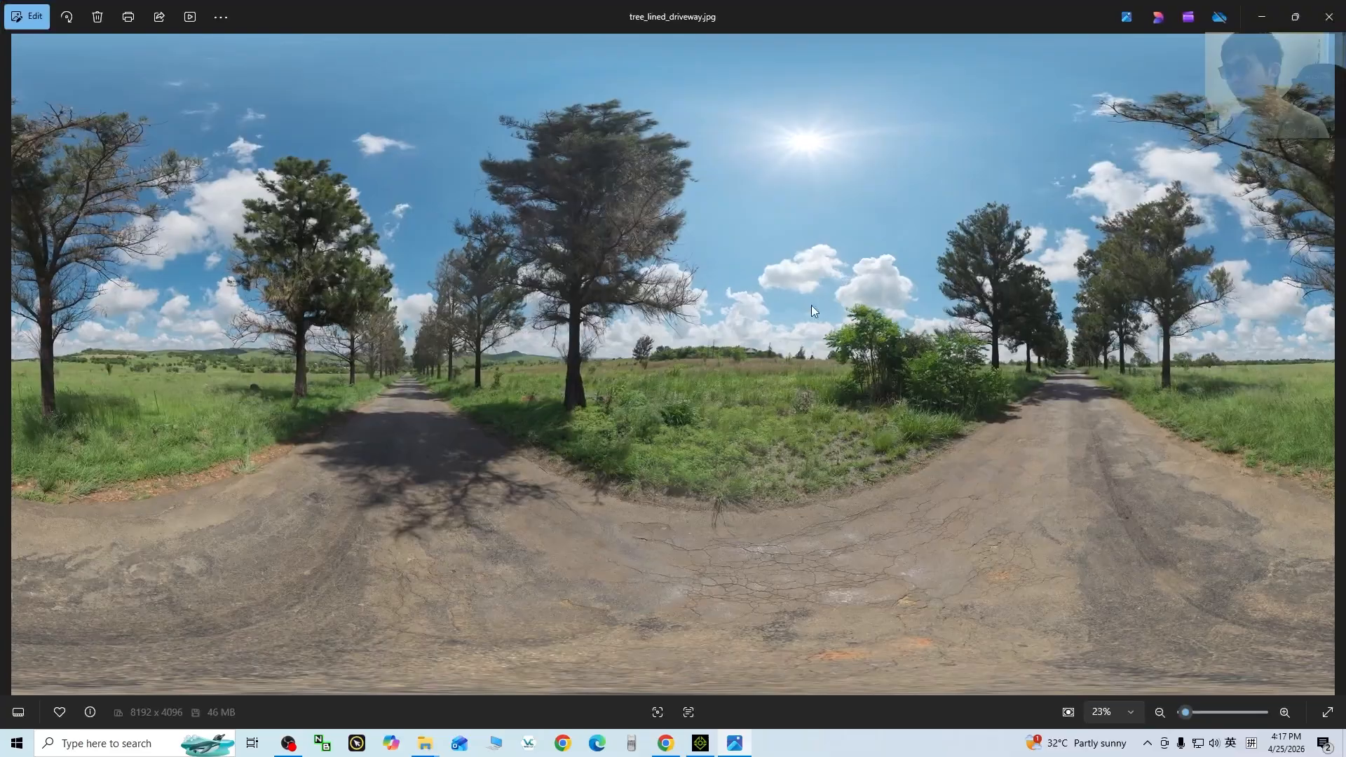
pyautogui.scroll(10, 731, 410)
pyautogui.scroll(-6, 732, 410)
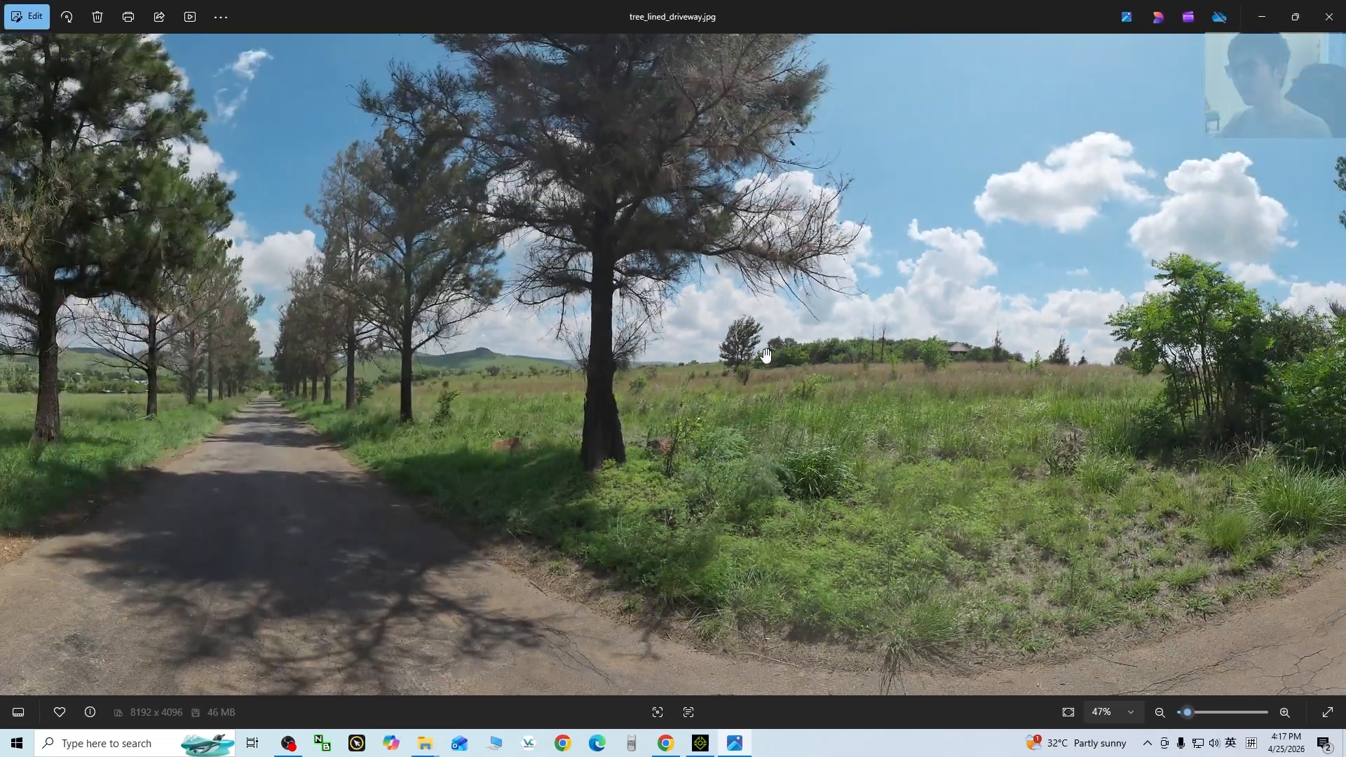
pyautogui.scroll(-3, 770, 351)
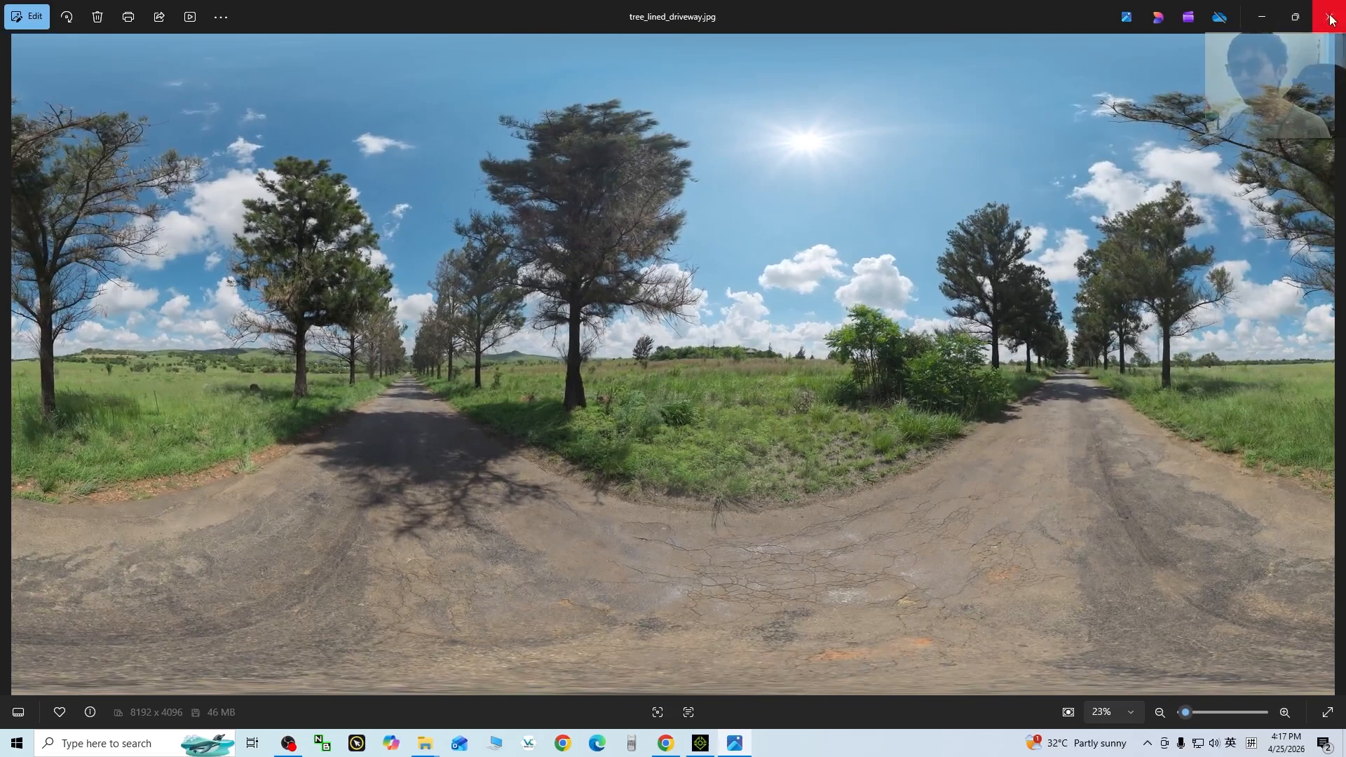
pyautogui.click(1326, 25)
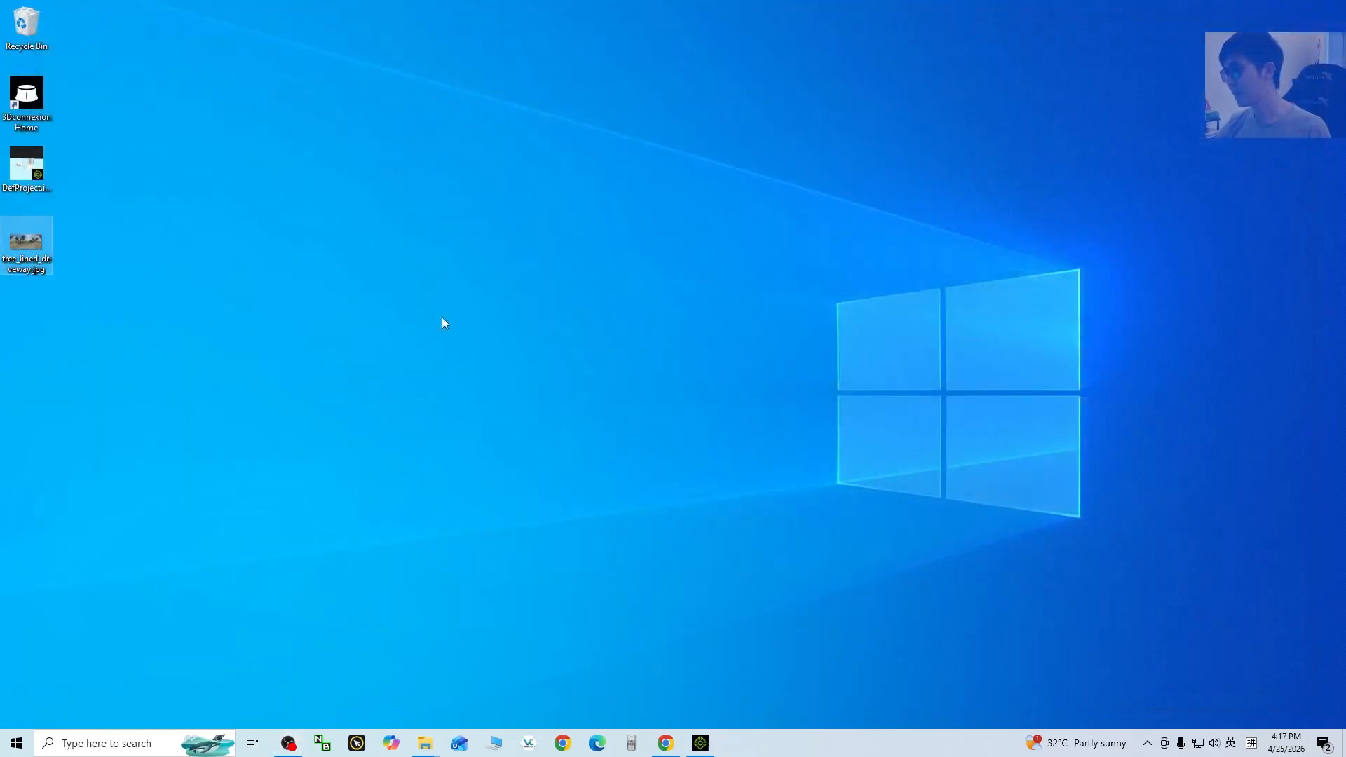
# Switch to iClone 8 and bring up the scene's Image Based Lighting settings.
pyautogui.click(699, 743)
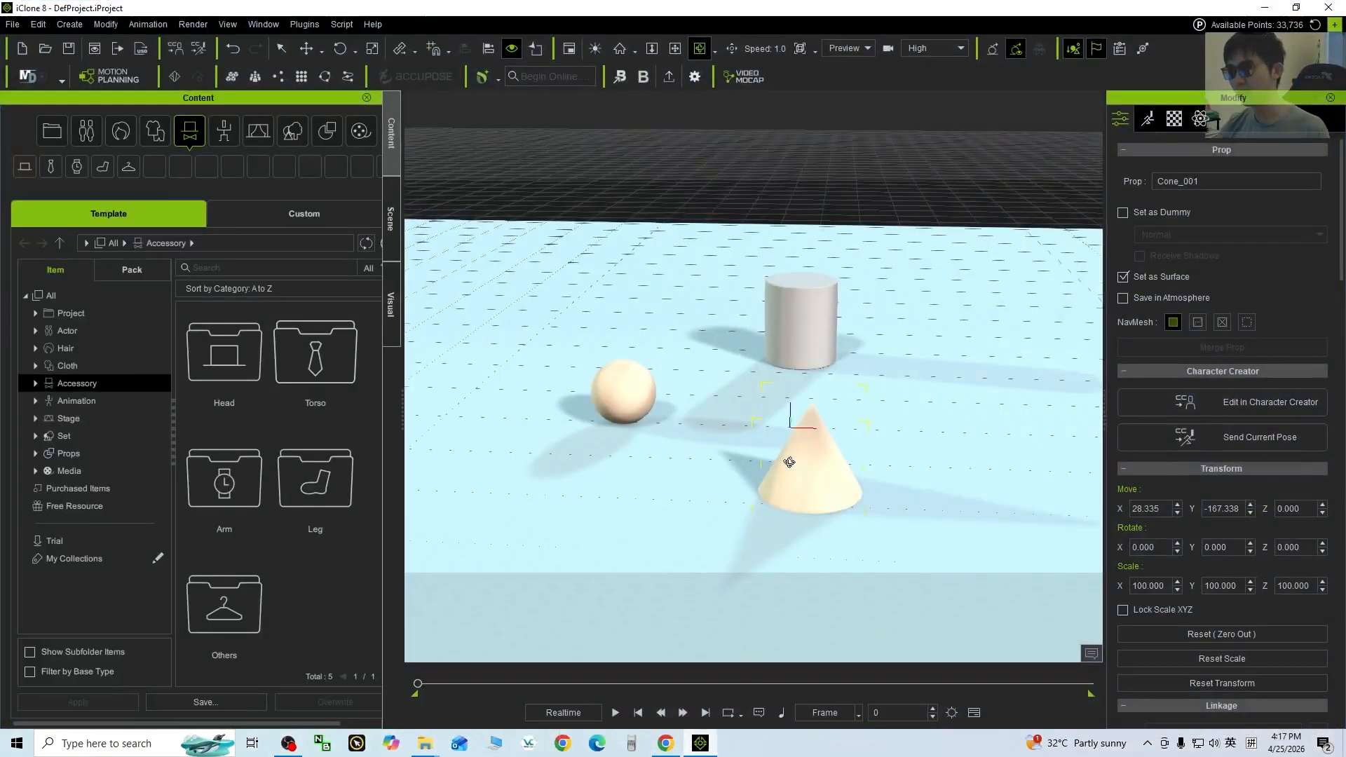
pyautogui.moveTo(836, 491); pyautogui.dragTo(774, 517, button='right')
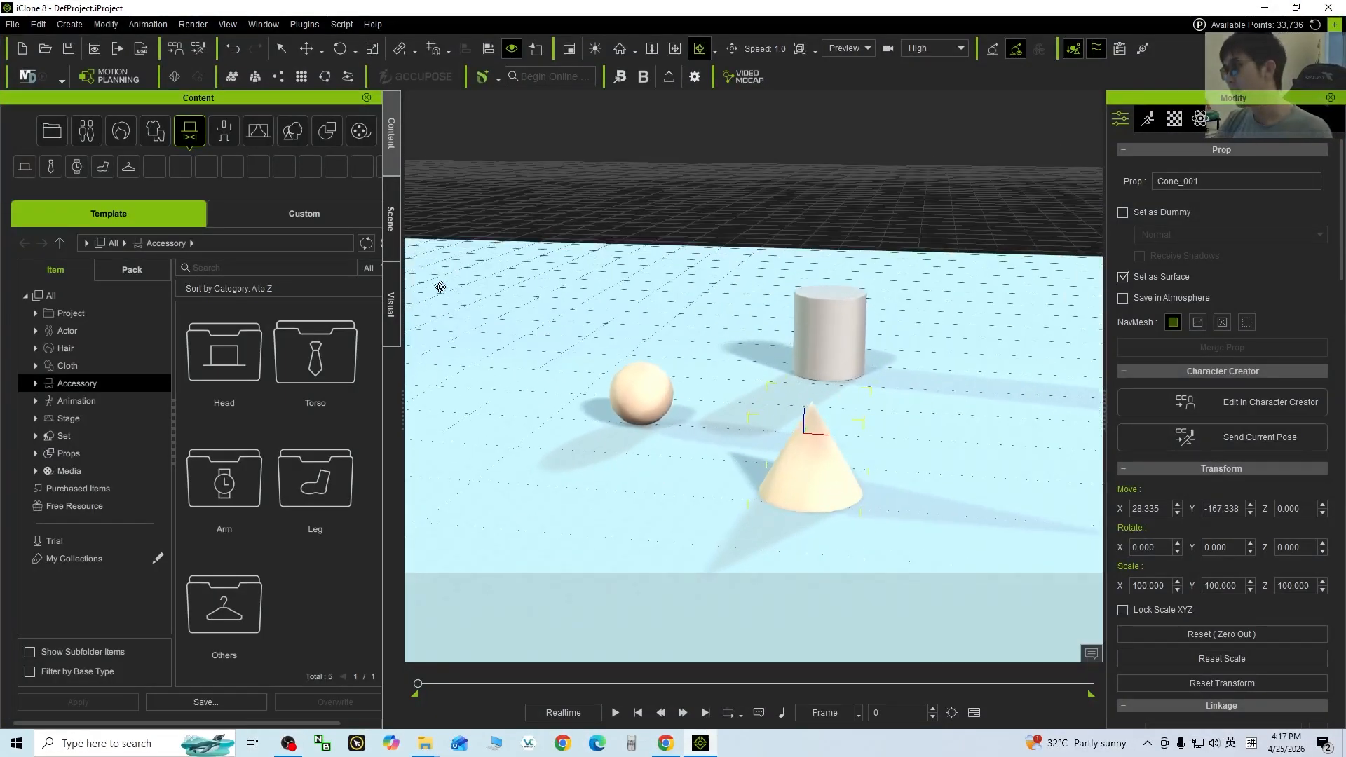
pyautogui.click(390, 317)
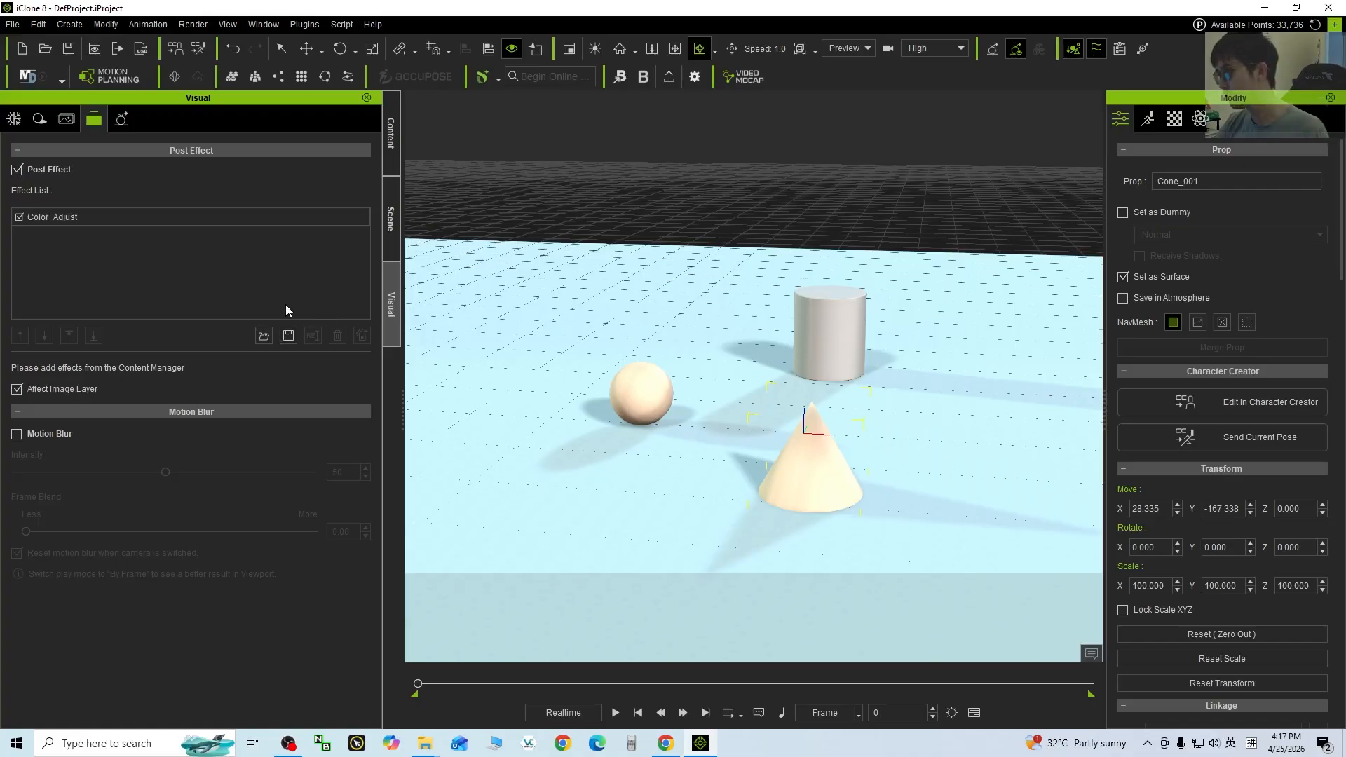
pyautogui.click(15, 119)
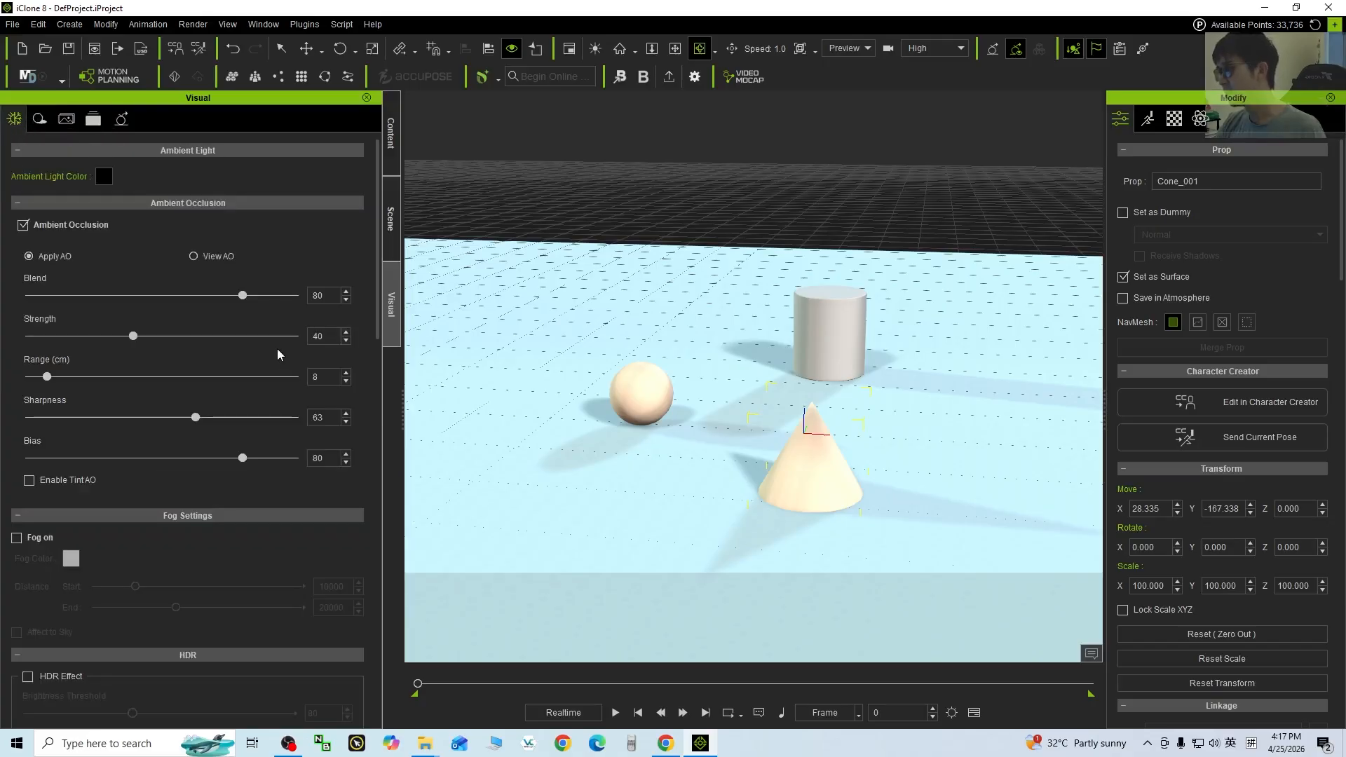
pyautogui.moveTo(375, 225); pyautogui.dragTo(362, 486)
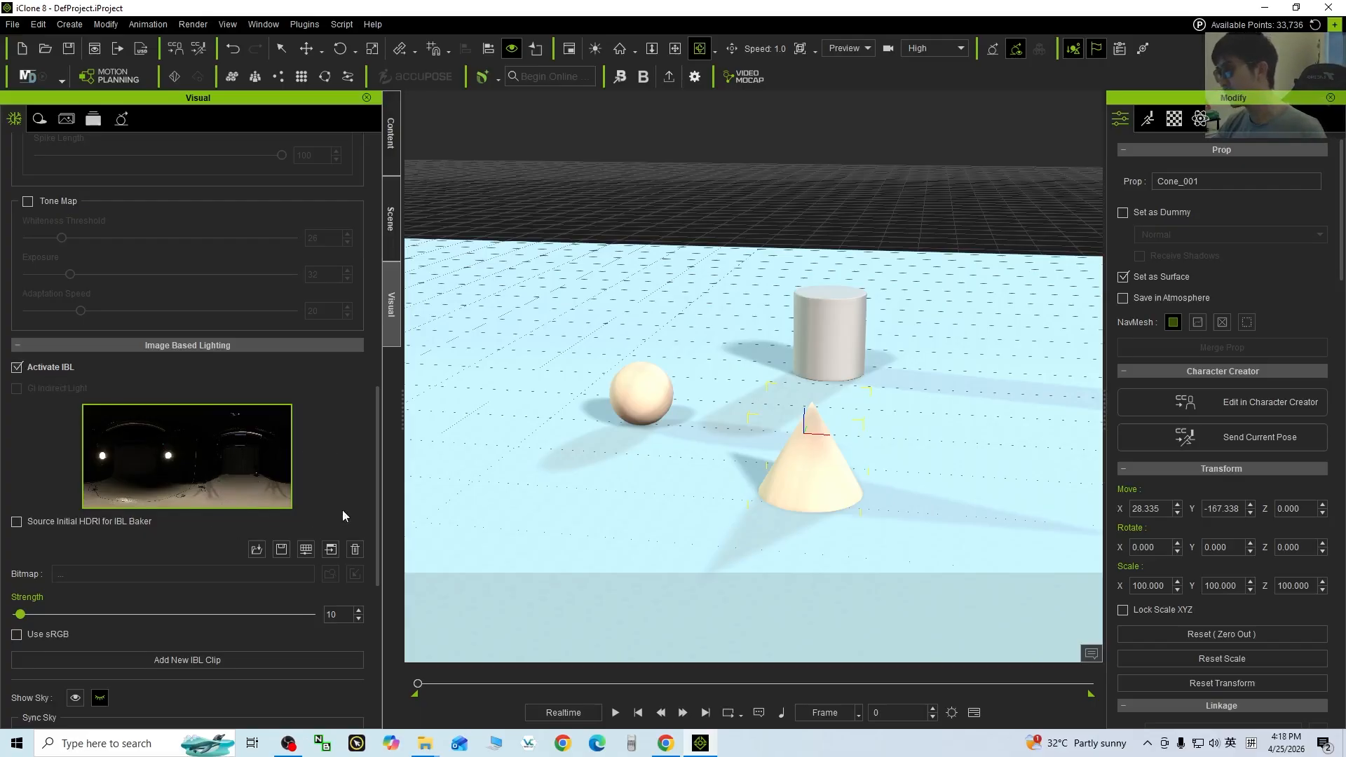
# Shrink the iClone window to uncover the desktop and load tree_lined_driveway.jpg as the image-based lighting map.
pyautogui.moveTo(397, 14)
pyautogui.mouseDown()
pyautogui.moveTo(559, 53)
pyautogui.moveTo(414, 1)
pyautogui.mouseUp()
pyautogui.click(390, 304)
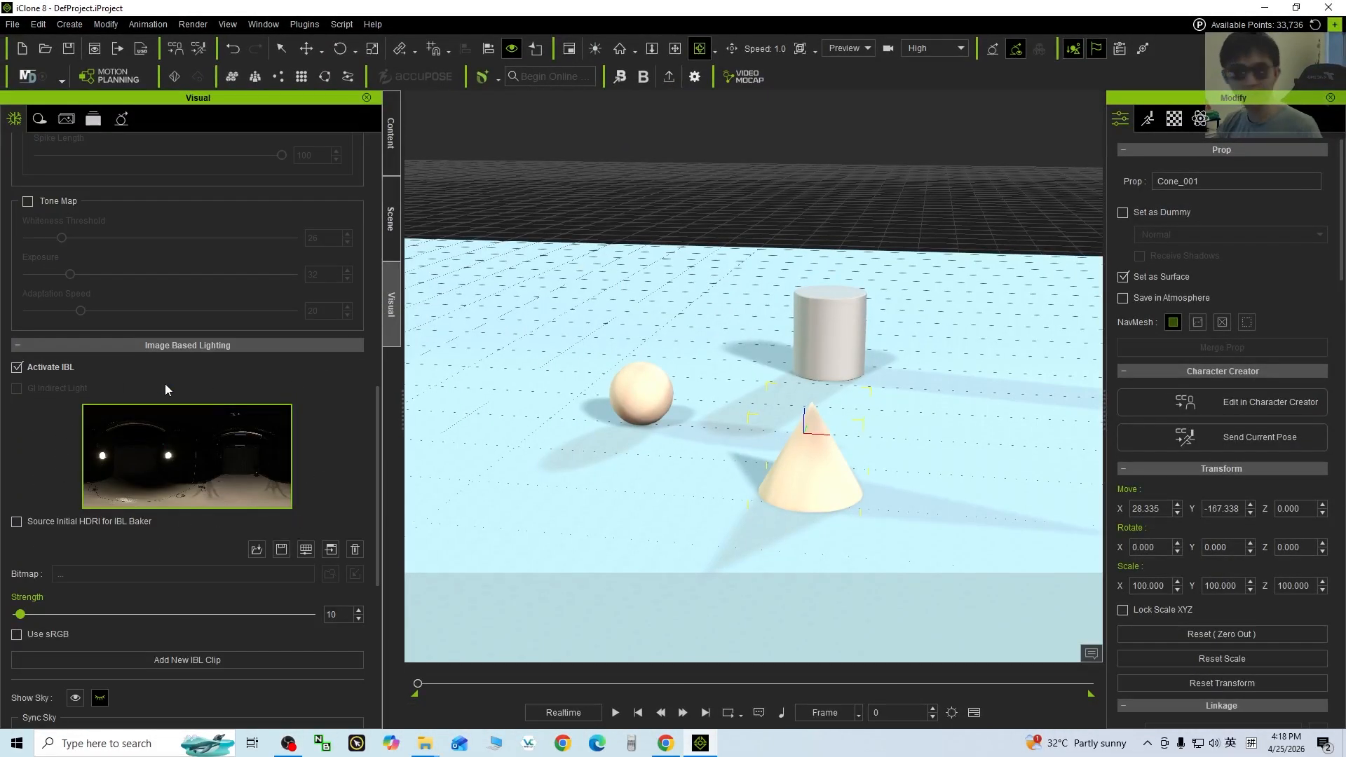
pyautogui.doubleClick(321, 7)
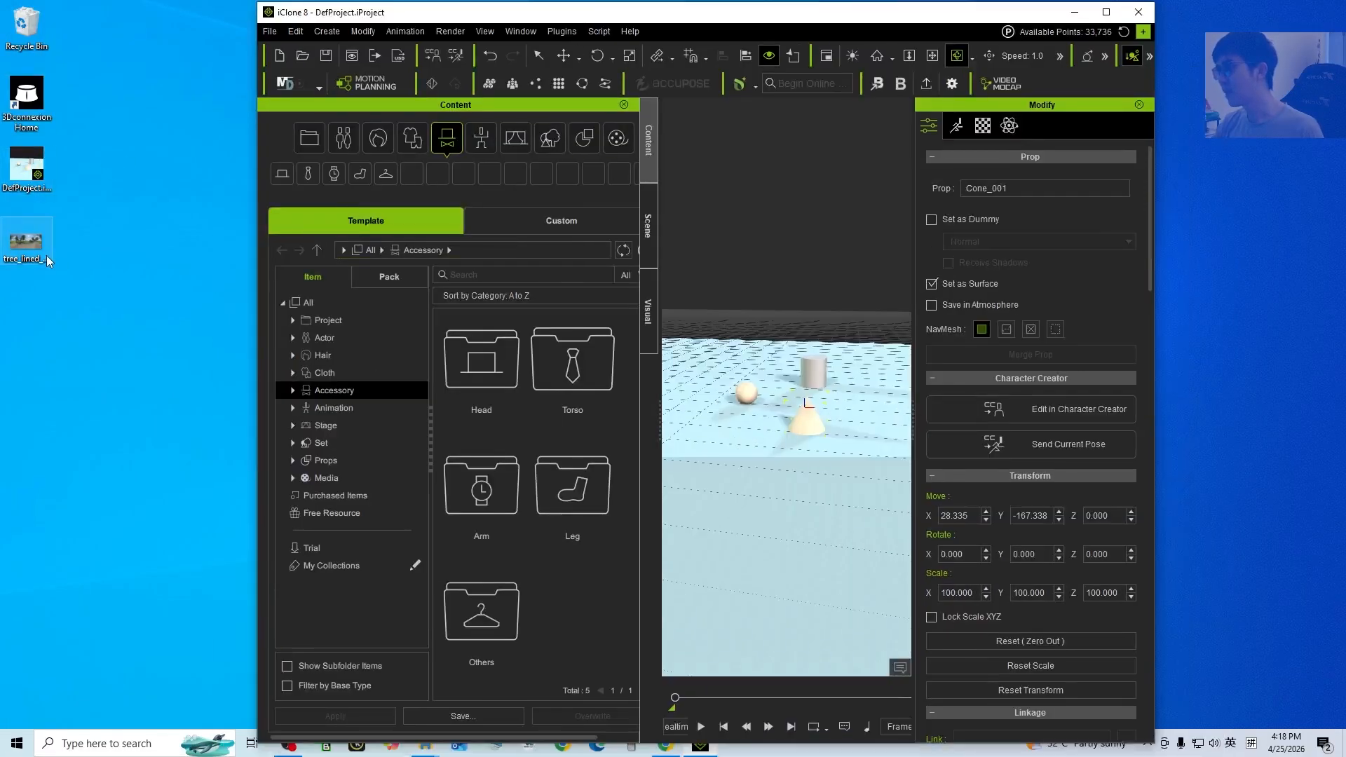
pyautogui.click(649, 316)
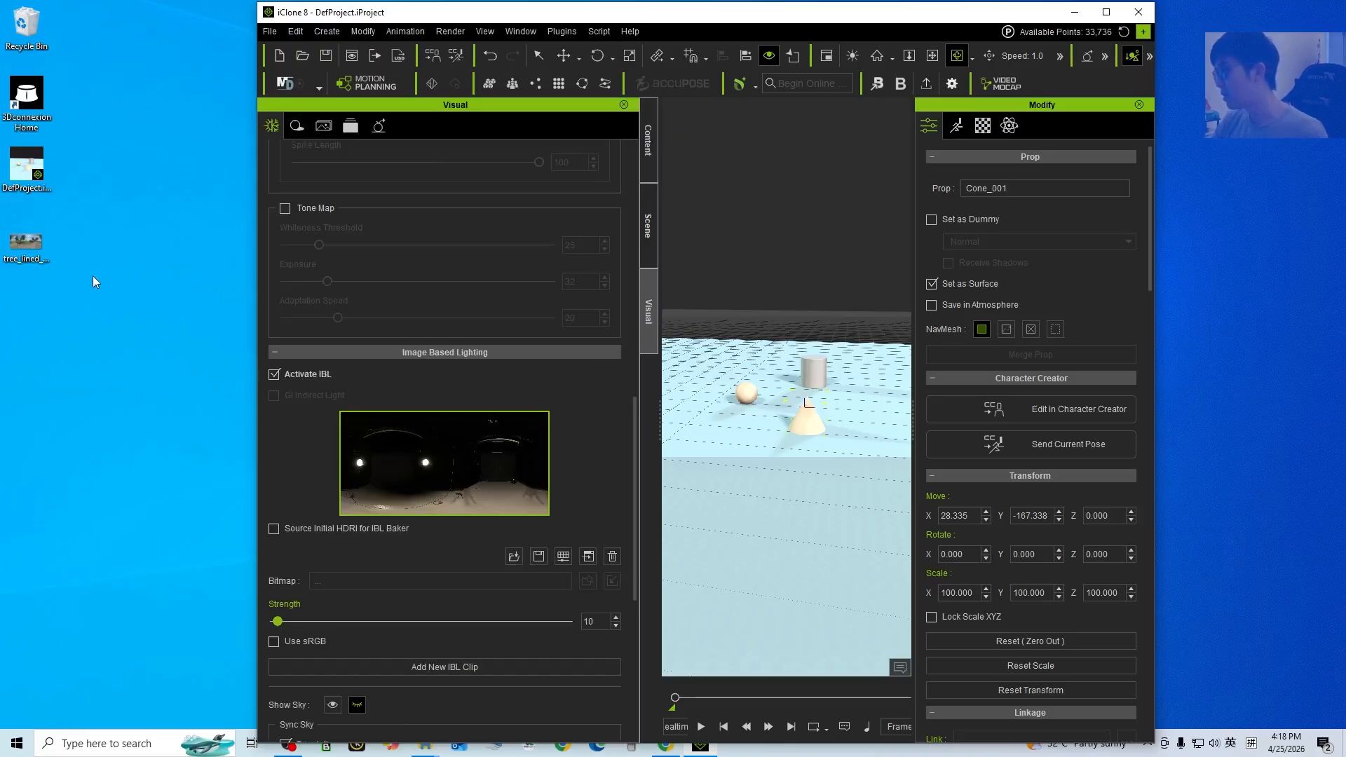
pyautogui.click(39, 246)
pyautogui.moveTo(23, 250); pyautogui.dragTo(424, 469)
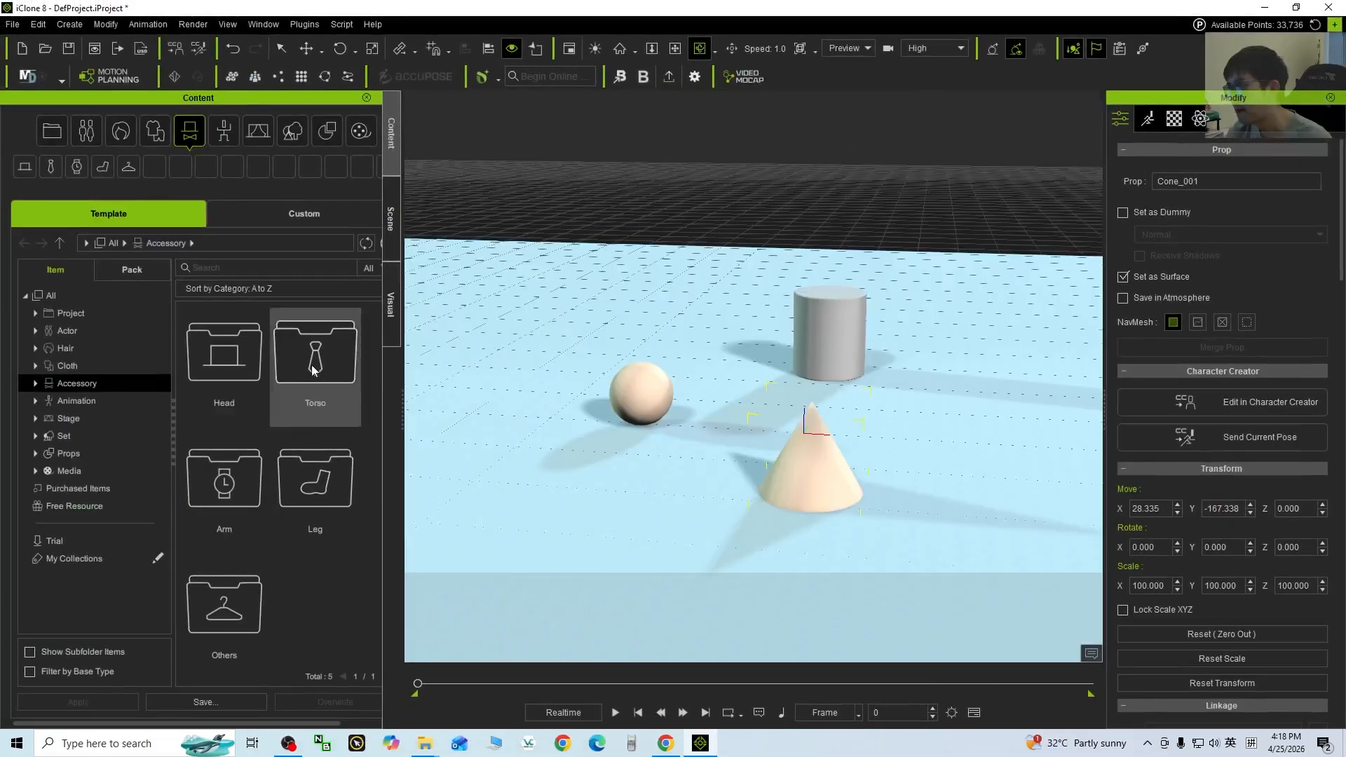
# Try the image-based lighting at strength 0 and set its strength to 14.
pyautogui.click(391, 305)
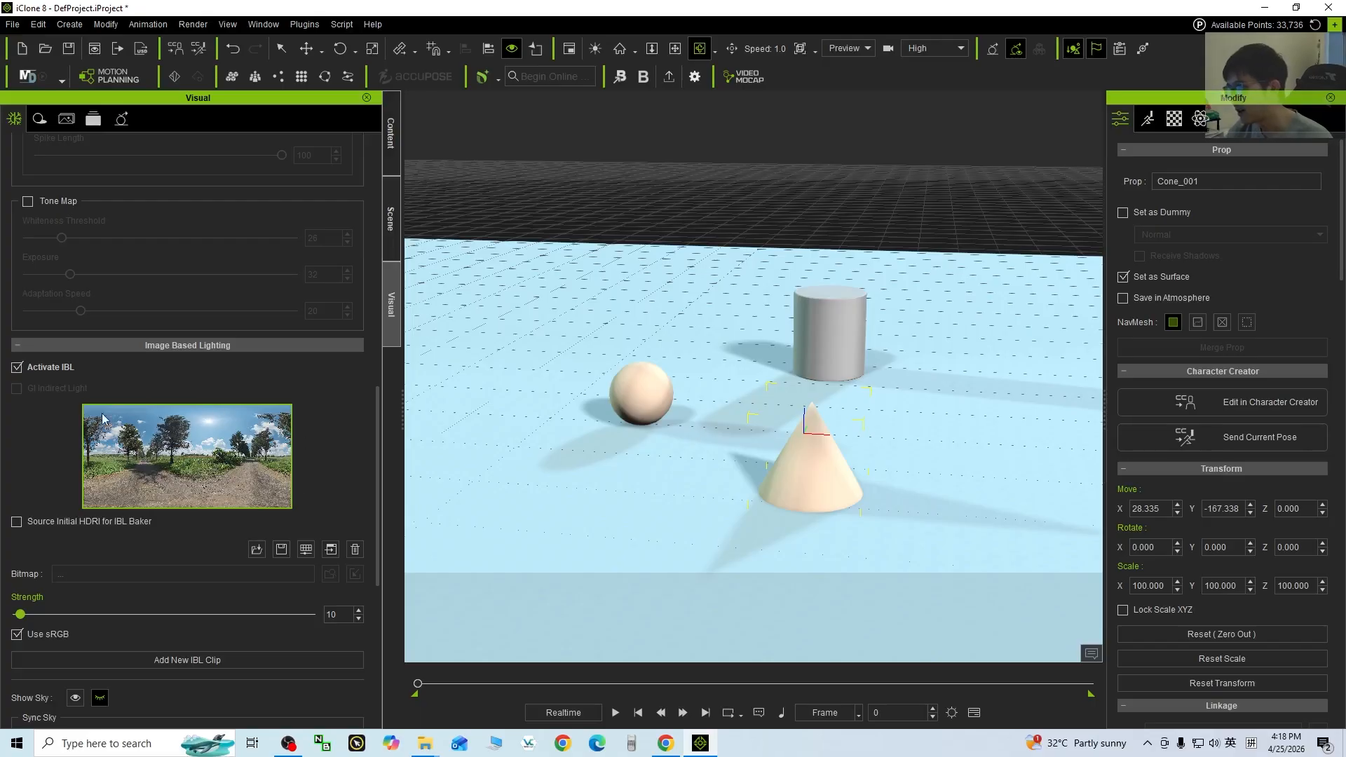
pyautogui.moveTo(19, 614)
pyautogui.mouseDown()
pyautogui.moveTo(77, 616)
pyautogui.moveTo(4, 624)
pyautogui.mouseUp()
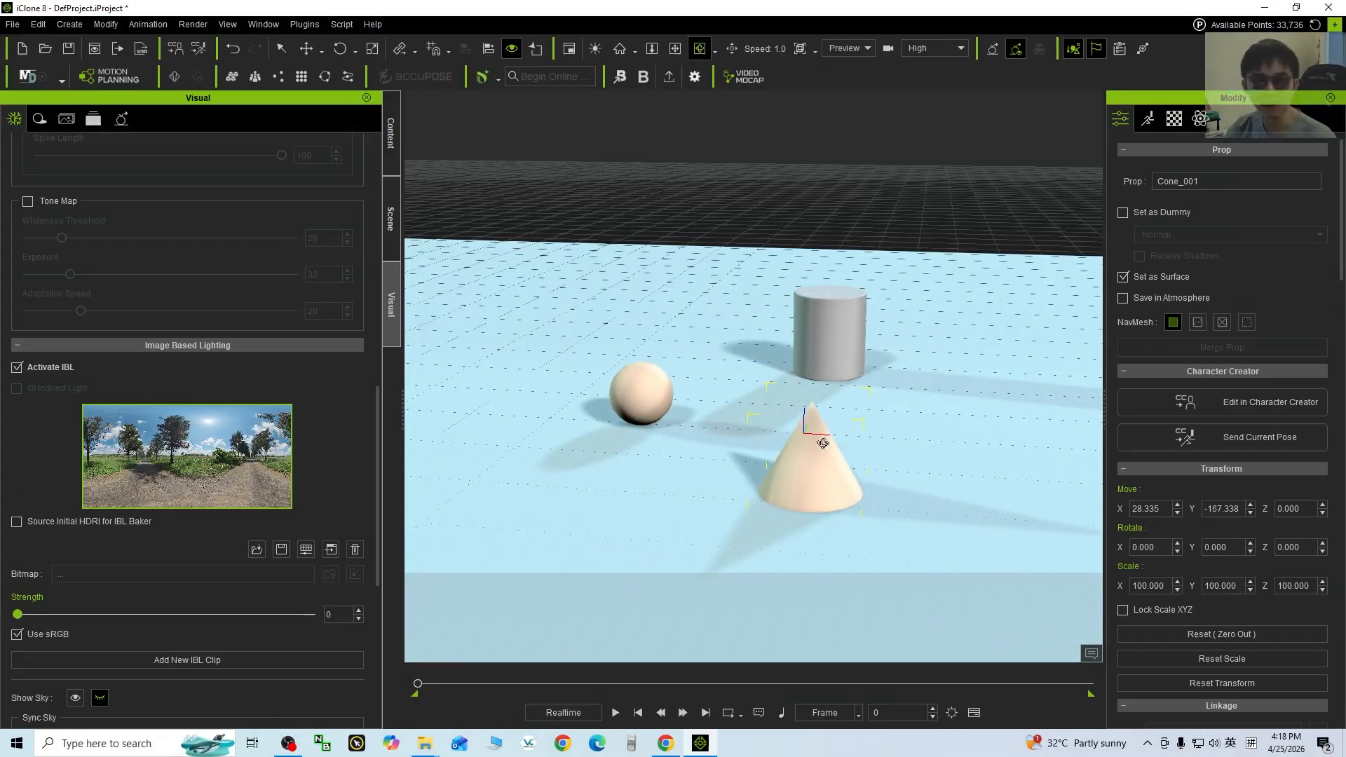
pyautogui.moveTo(17, 614); pyautogui.dragTo(23, 616)
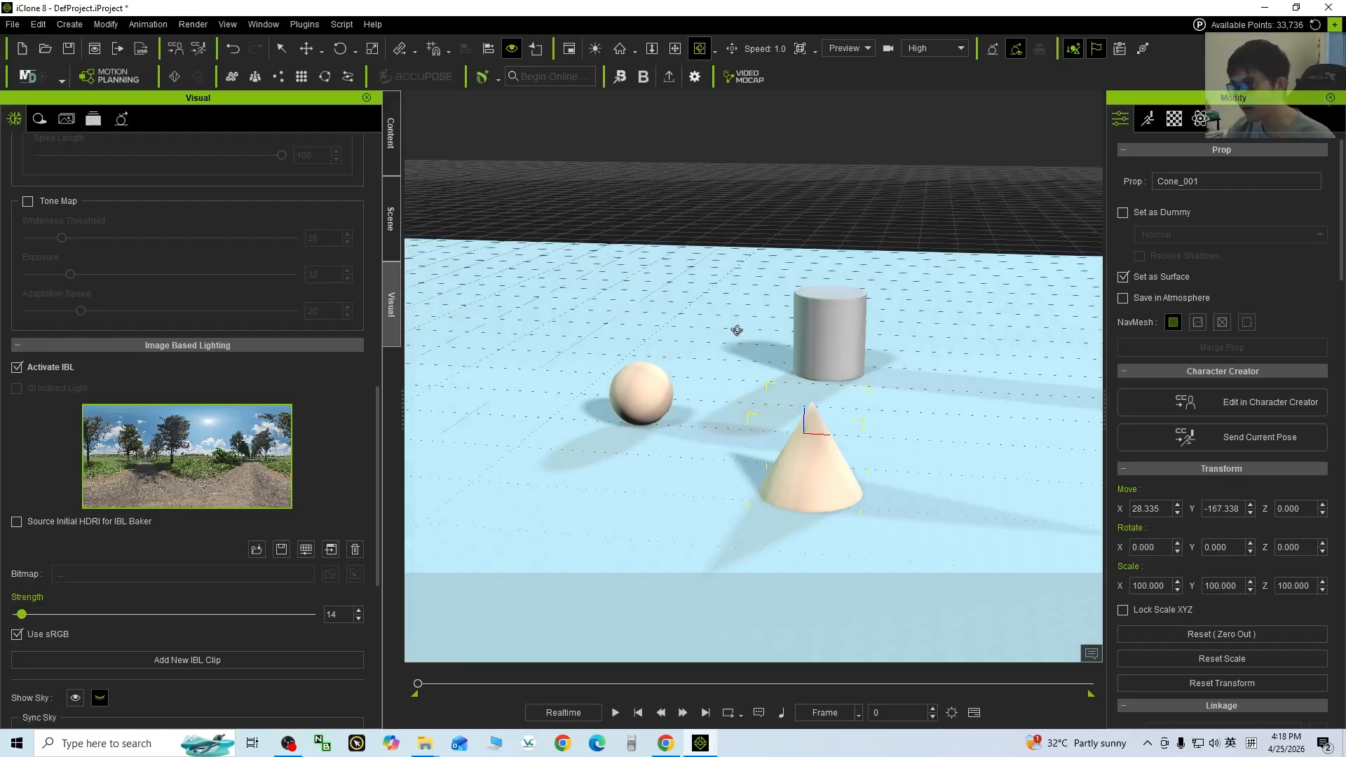
# Deactivate the Key, Side, Back and Floor Shadow lights in the scene.
pyautogui.click(393, 229)
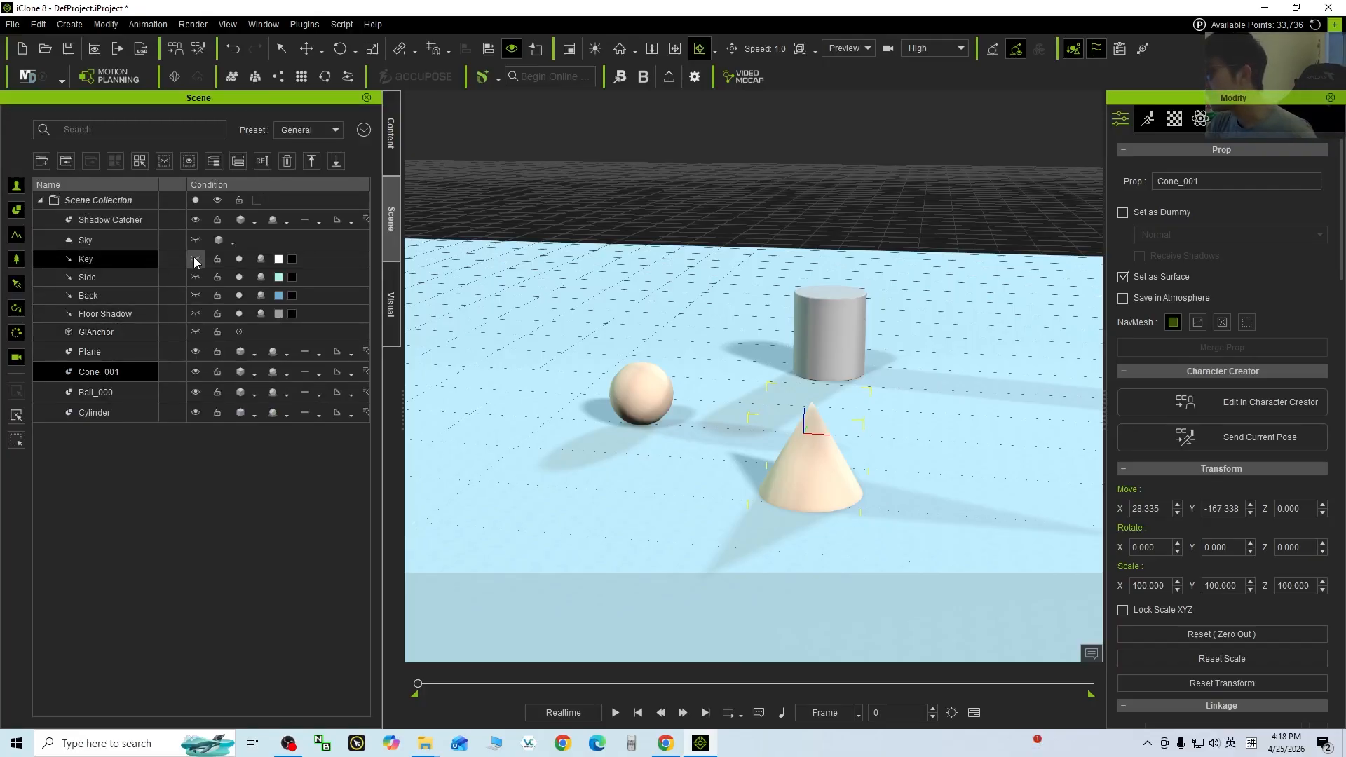
pyautogui.click(239, 258)
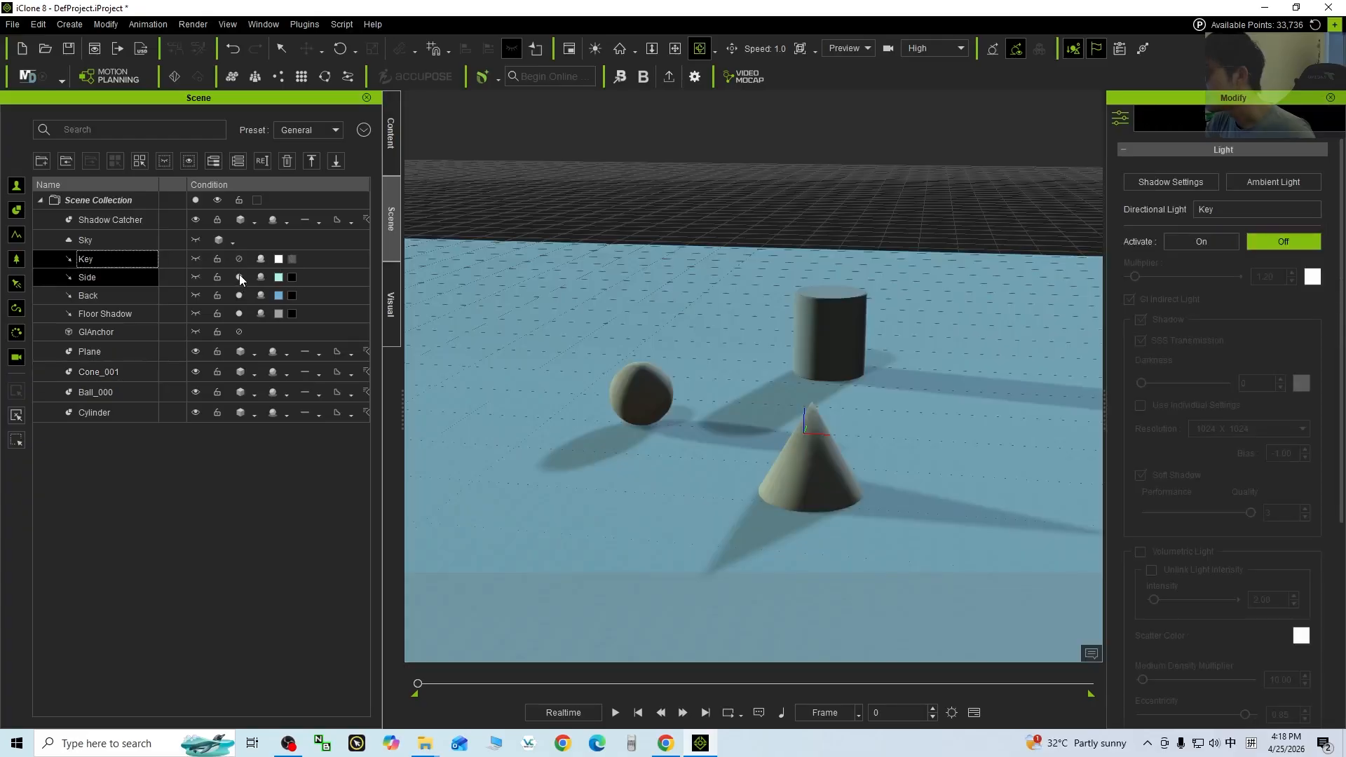
pyautogui.click(239, 276)
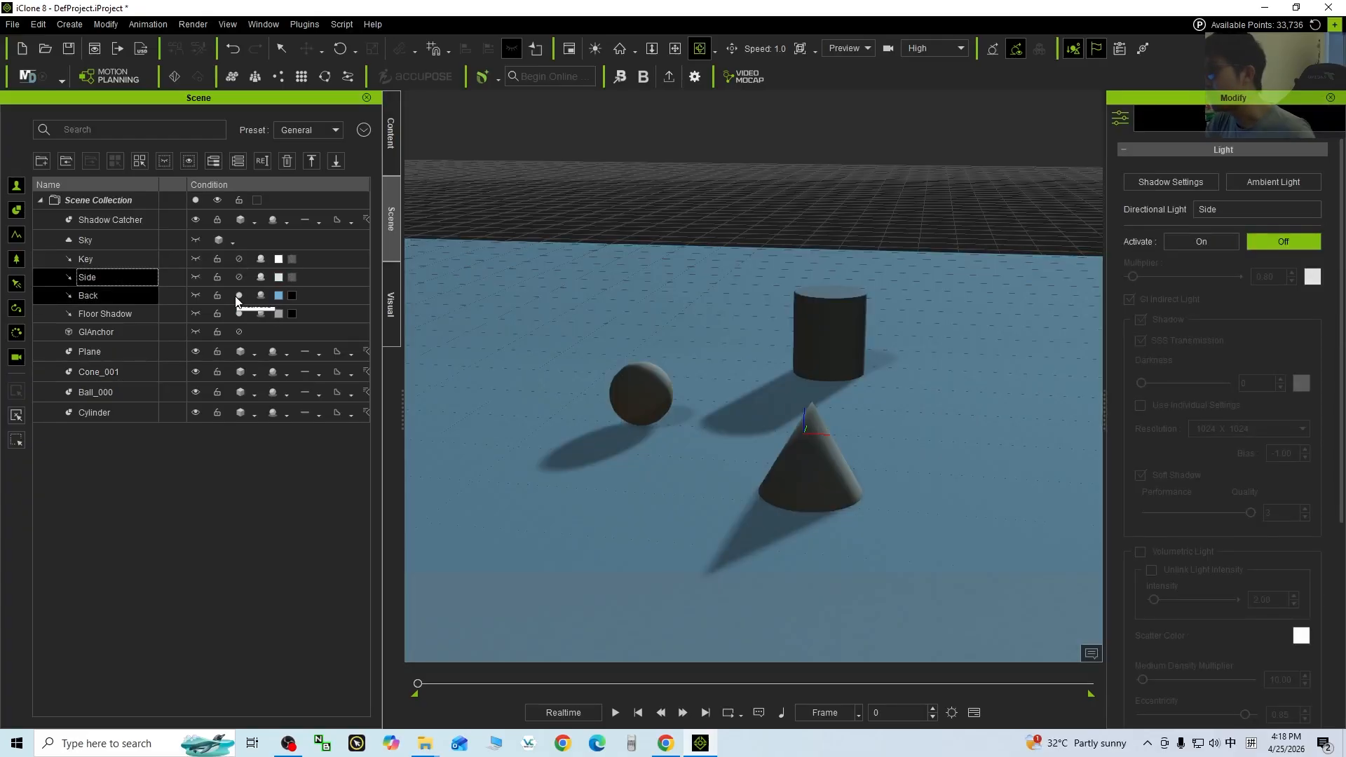
pyautogui.click(238, 296)
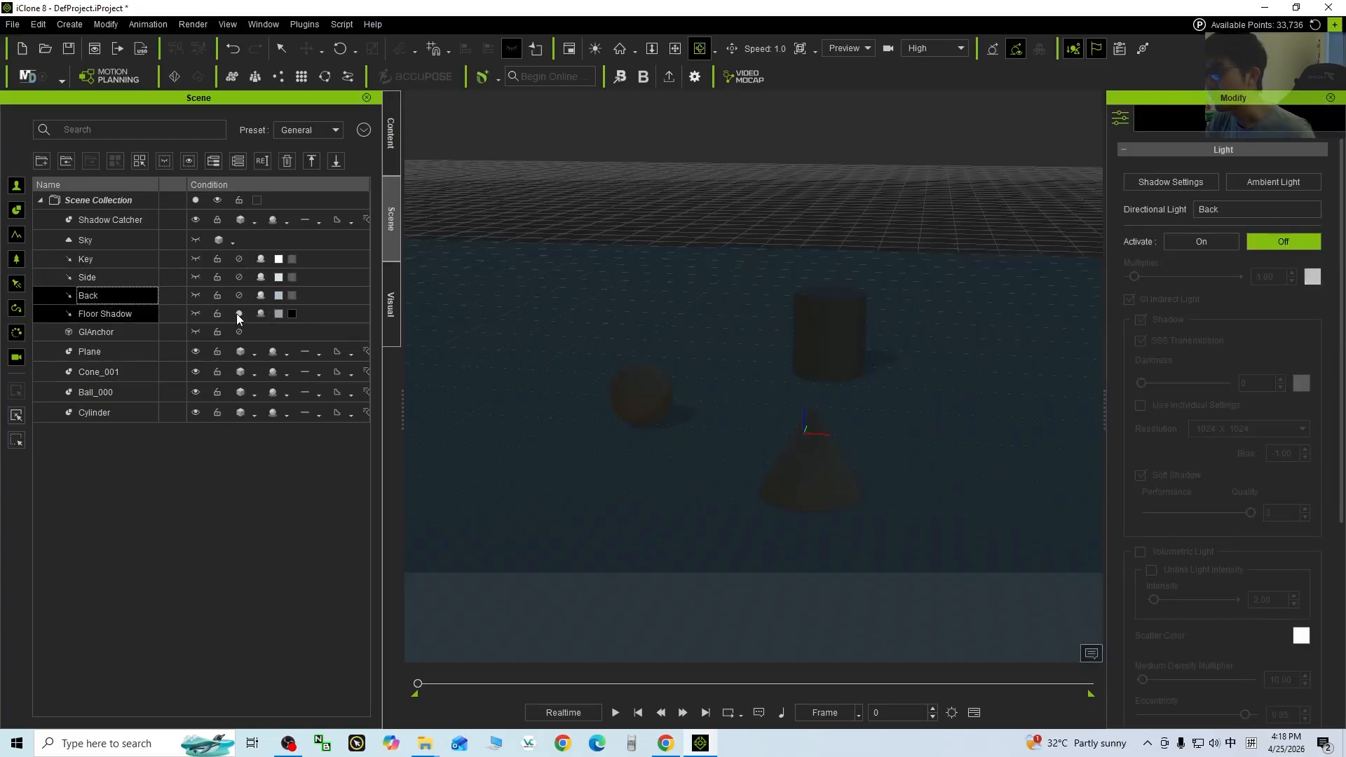
pyautogui.click(238, 314)
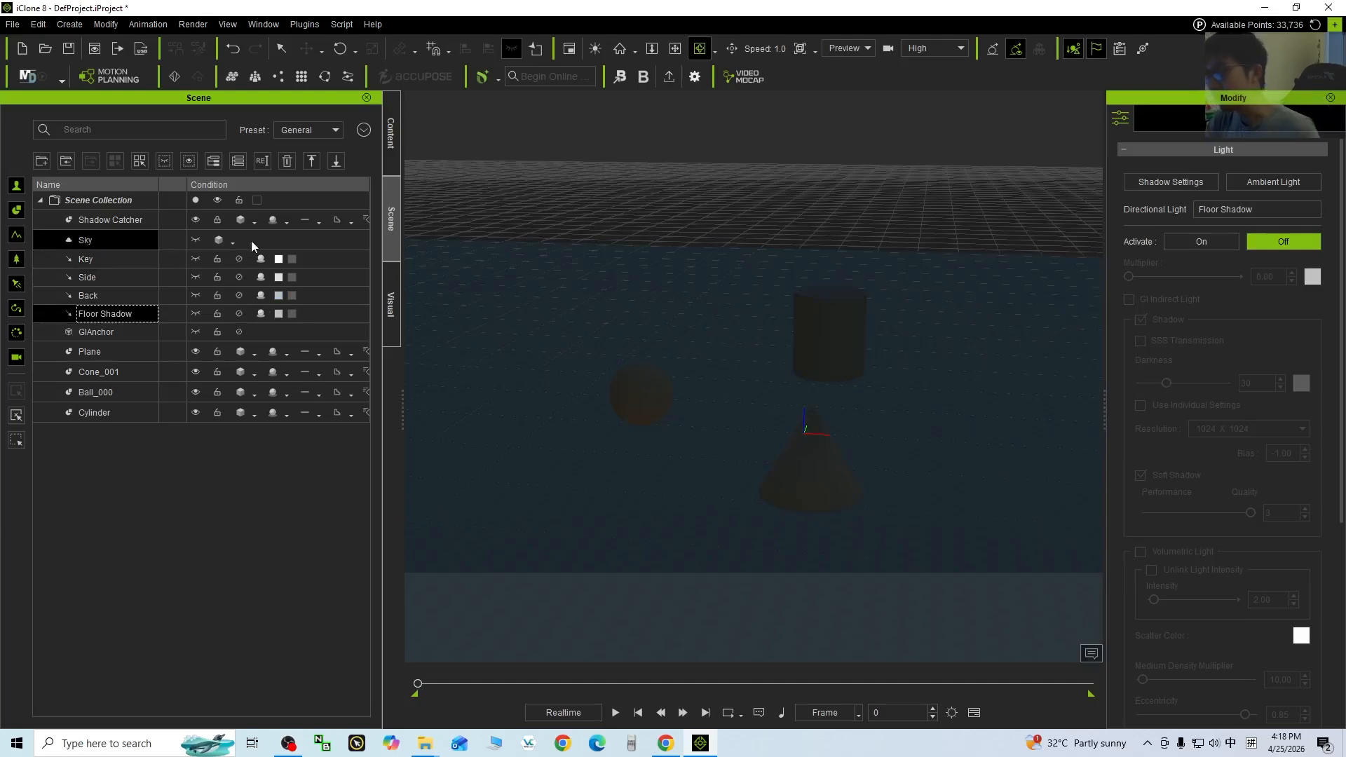
pyautogui.click(240, 313)
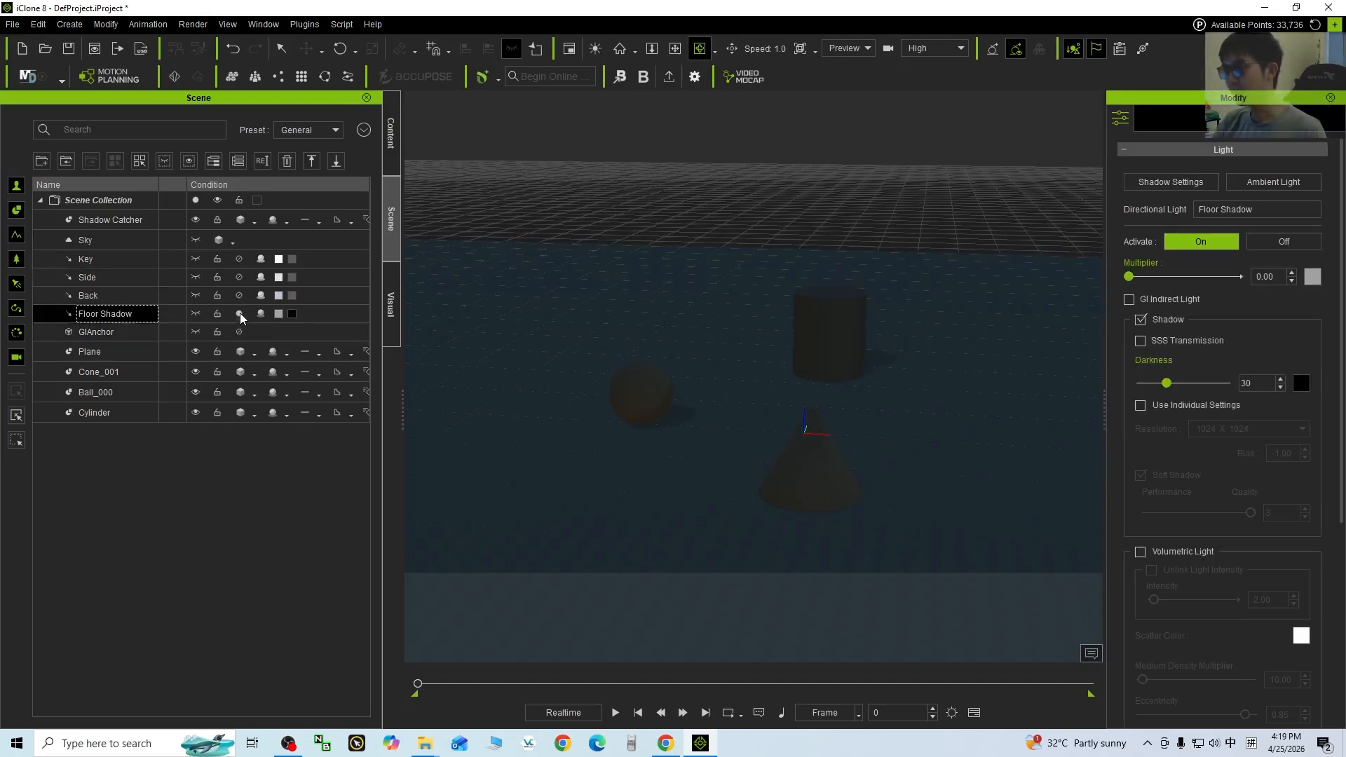
pyautogui.click(240, 313)
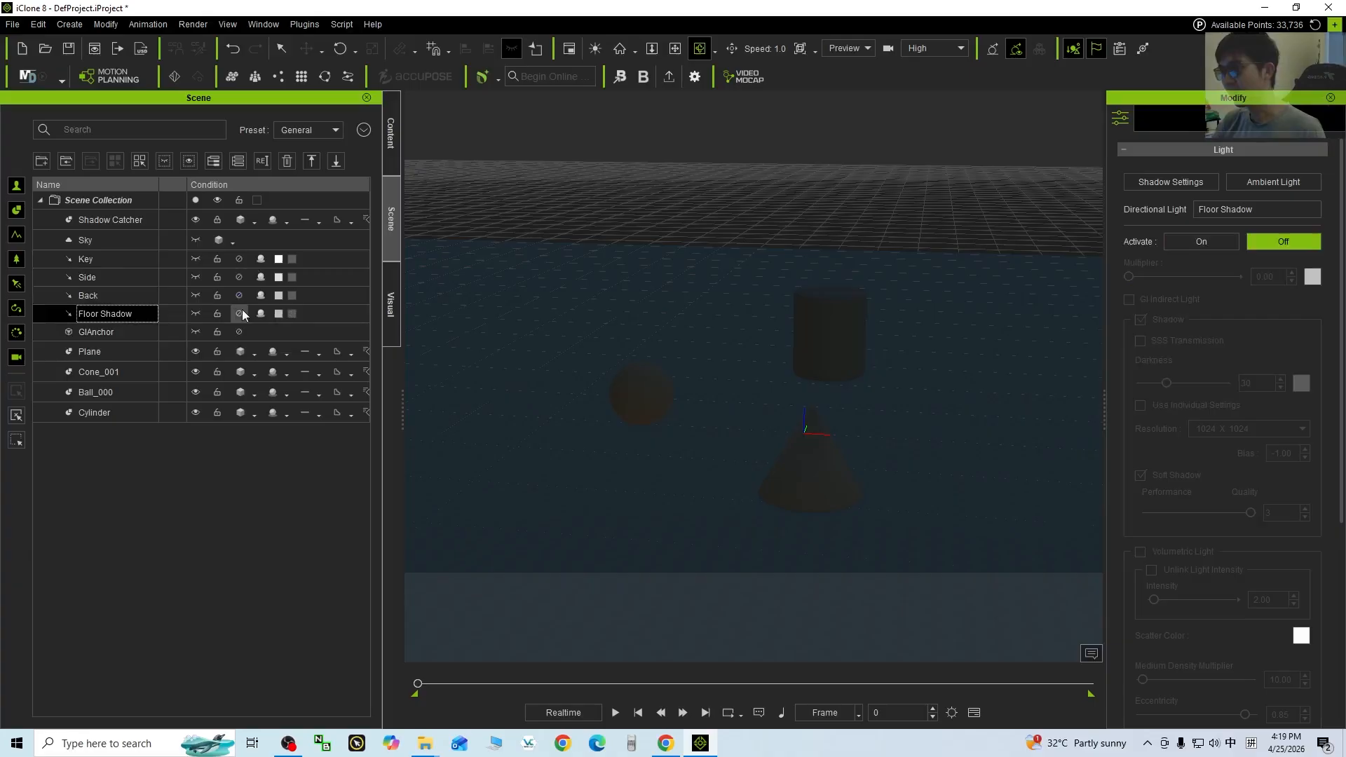
# Raise the image-based lighting strength to 389.
pyautogui.click(390, 307)
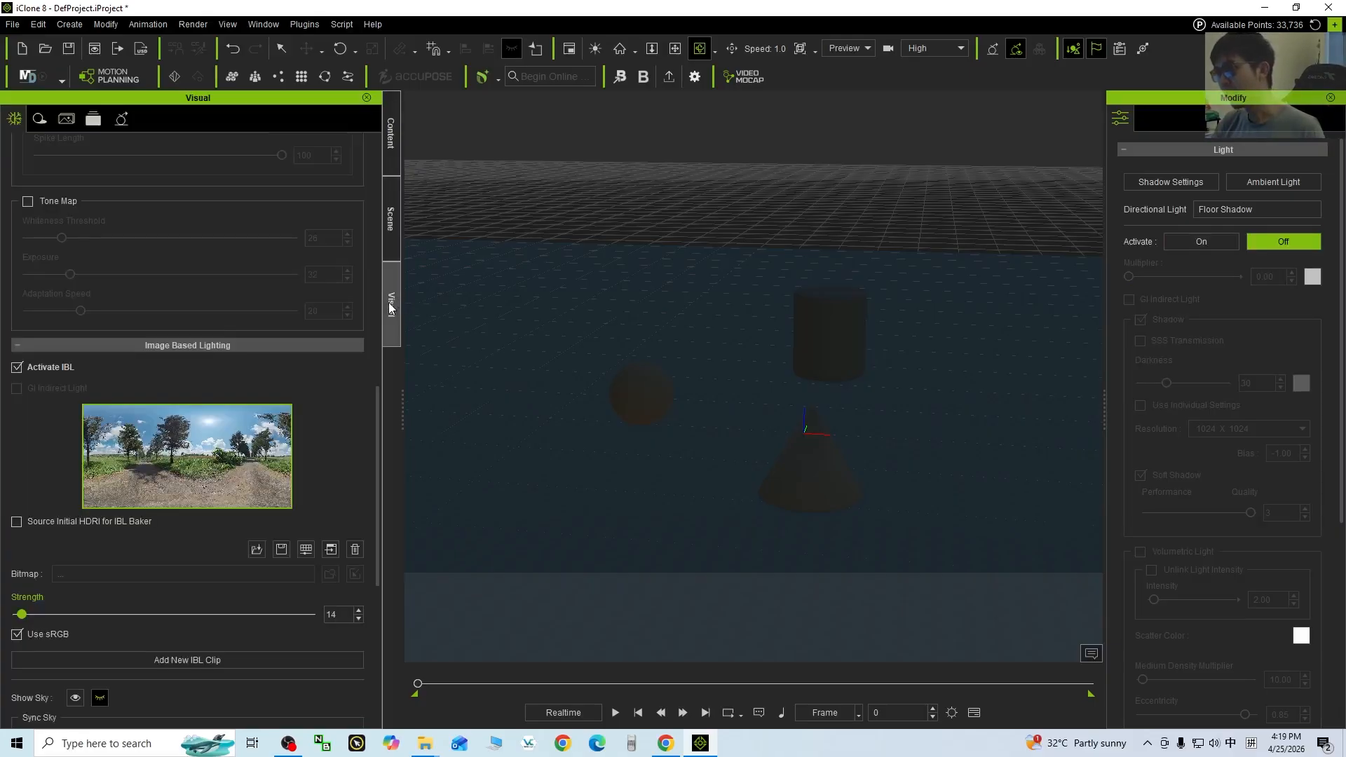
pyautogui.scroll(-1, 241, 529)
pyautogui.scroll(-1, 241, 532)
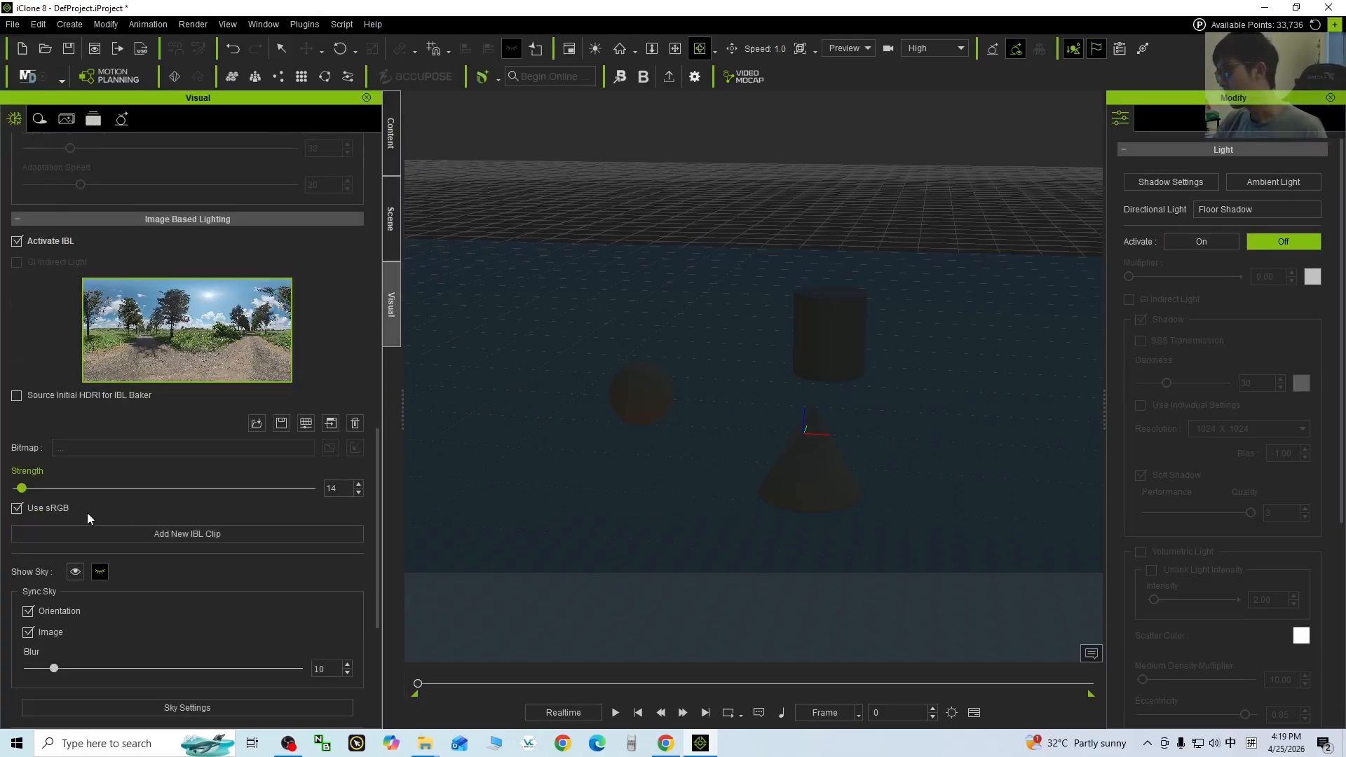
pyautogui.moveTo(23, 491); pyautogui.dragTo(133, 503)
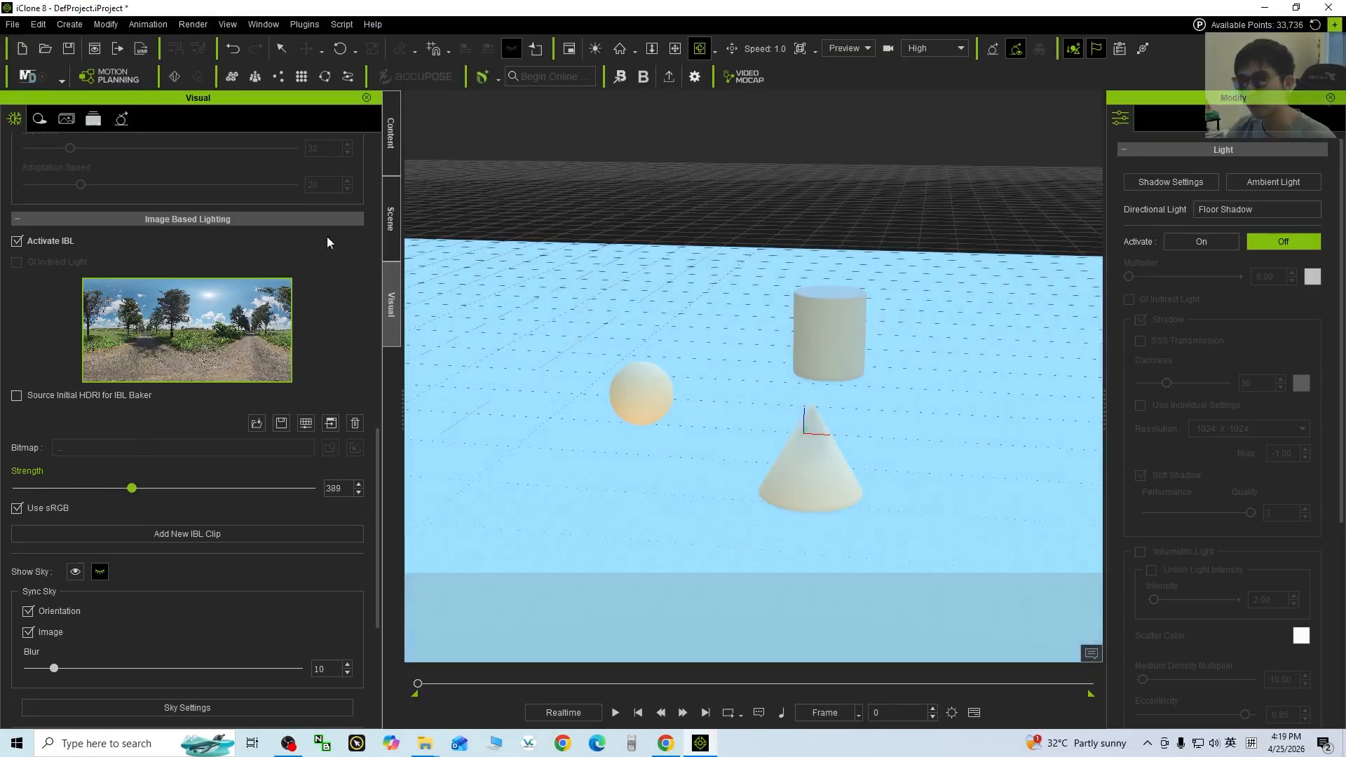
# Show the sky behind the props and set its blur to 0.
pyautogui.moveTo(741, 511); pyautogui.dragTo(952, 490)
pyautogui.press('x')
pyautogui.moveTo(870, 400); pyautogui.dragTo(639, 439)
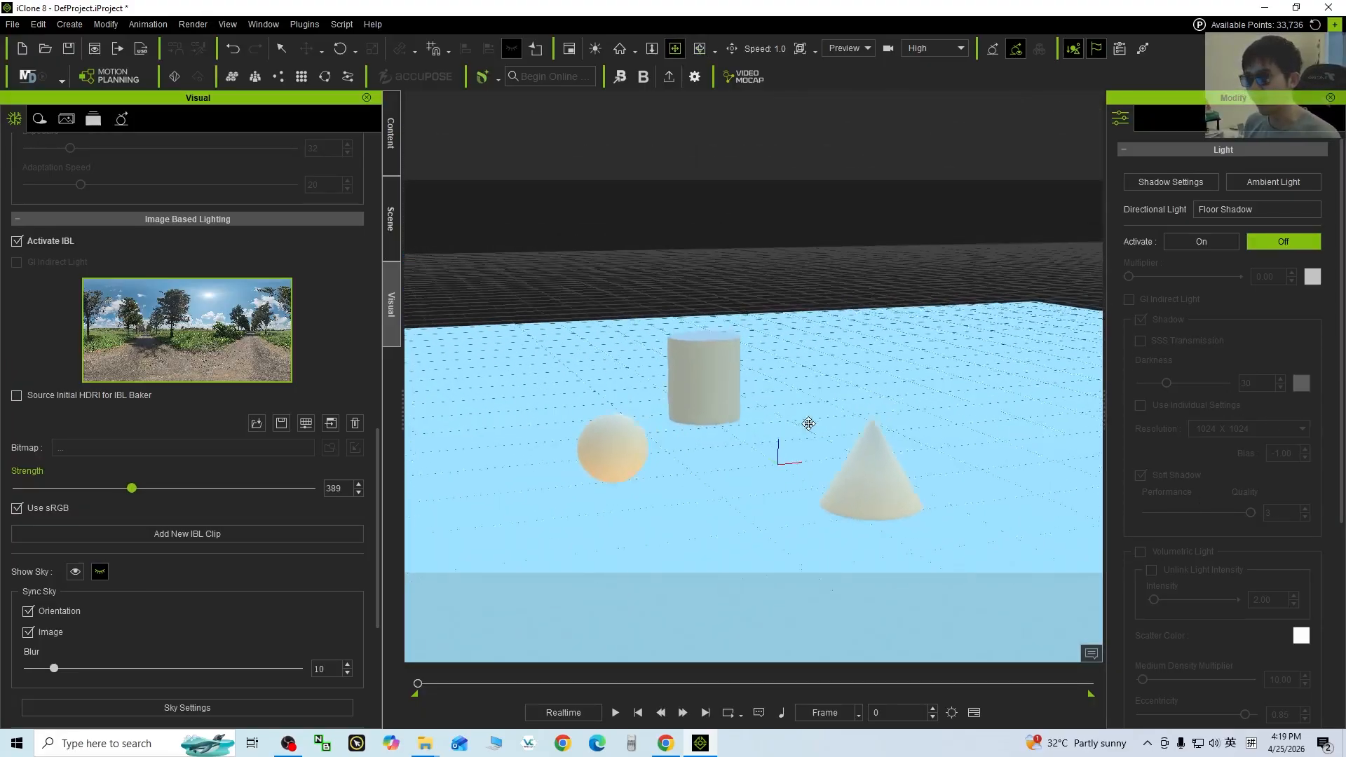
pyautogui.press('c')
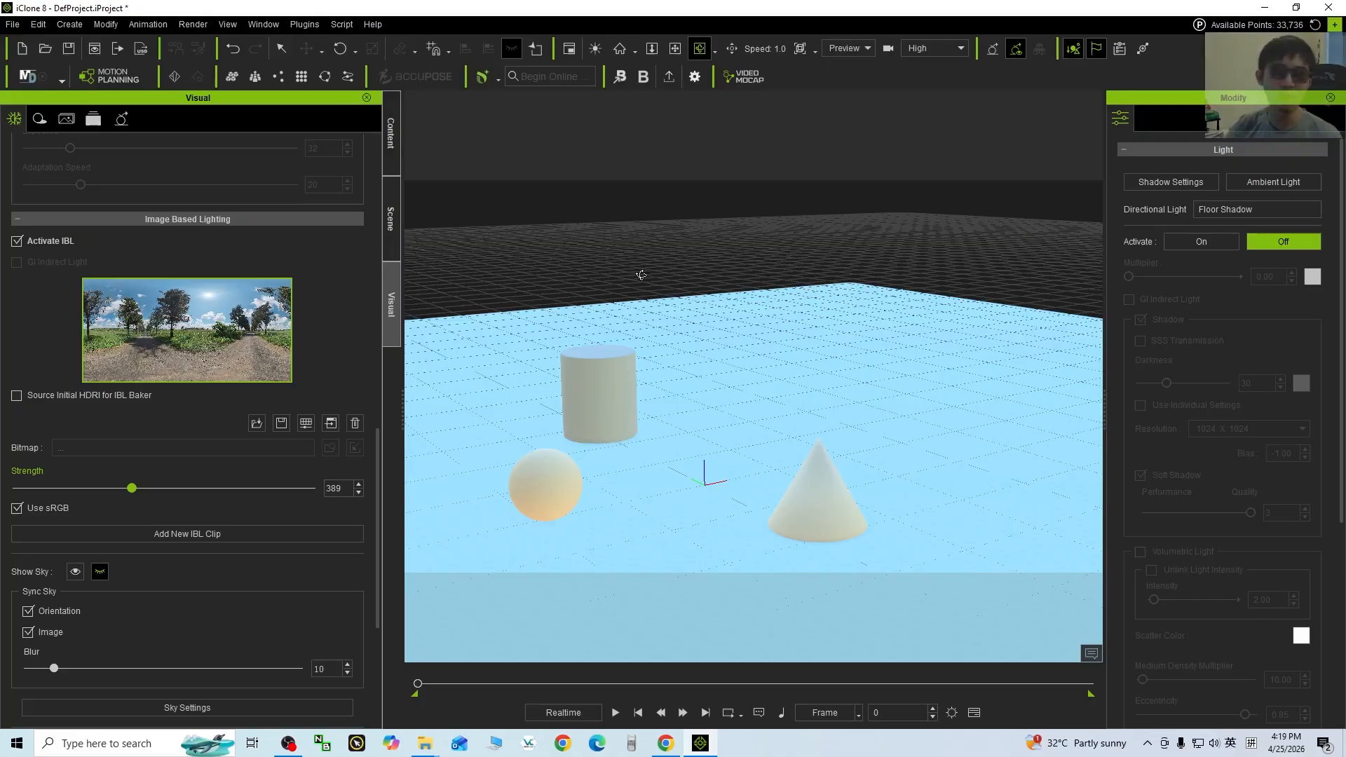
pyautogui.moveTo(736, 418); pyautogui.dragTo(580, 400)
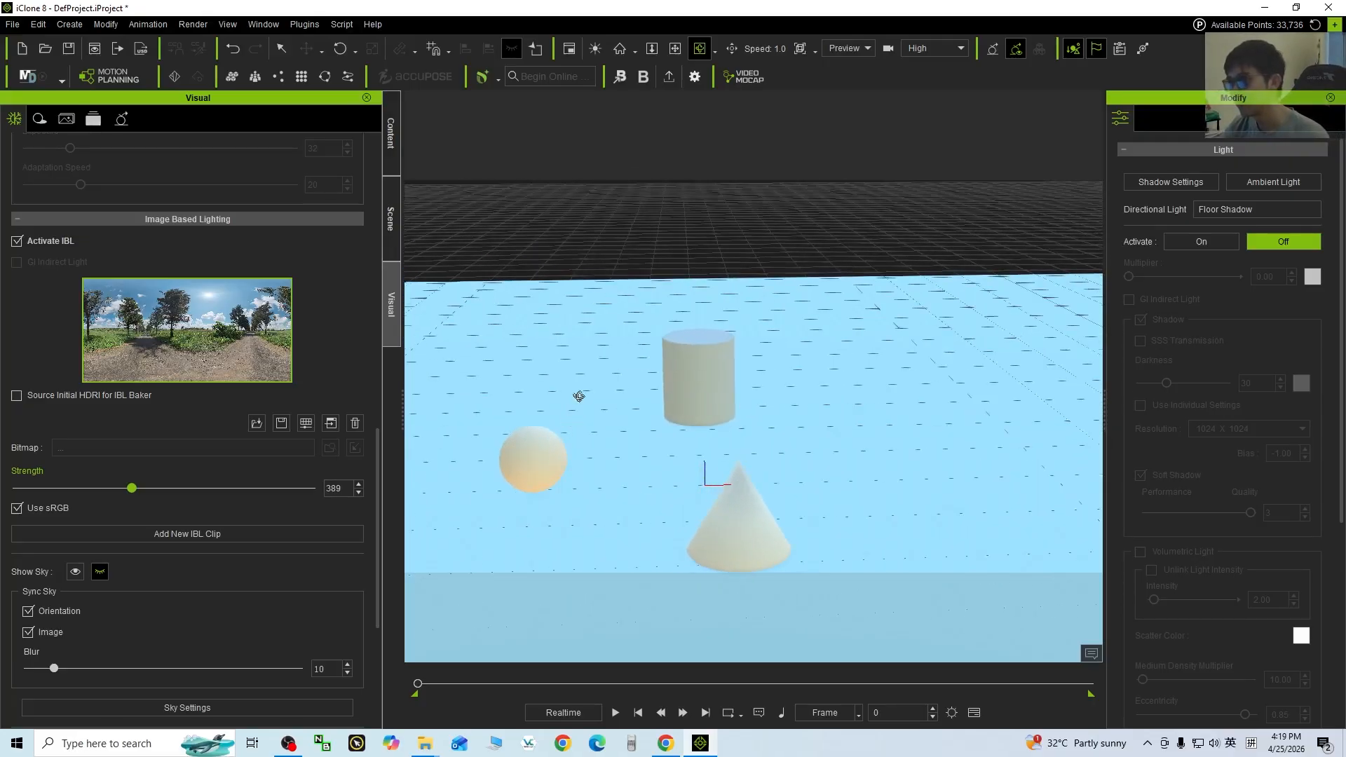
pyautogui.moveTo(805, 299); pyautogui.dragTo(677, 314)
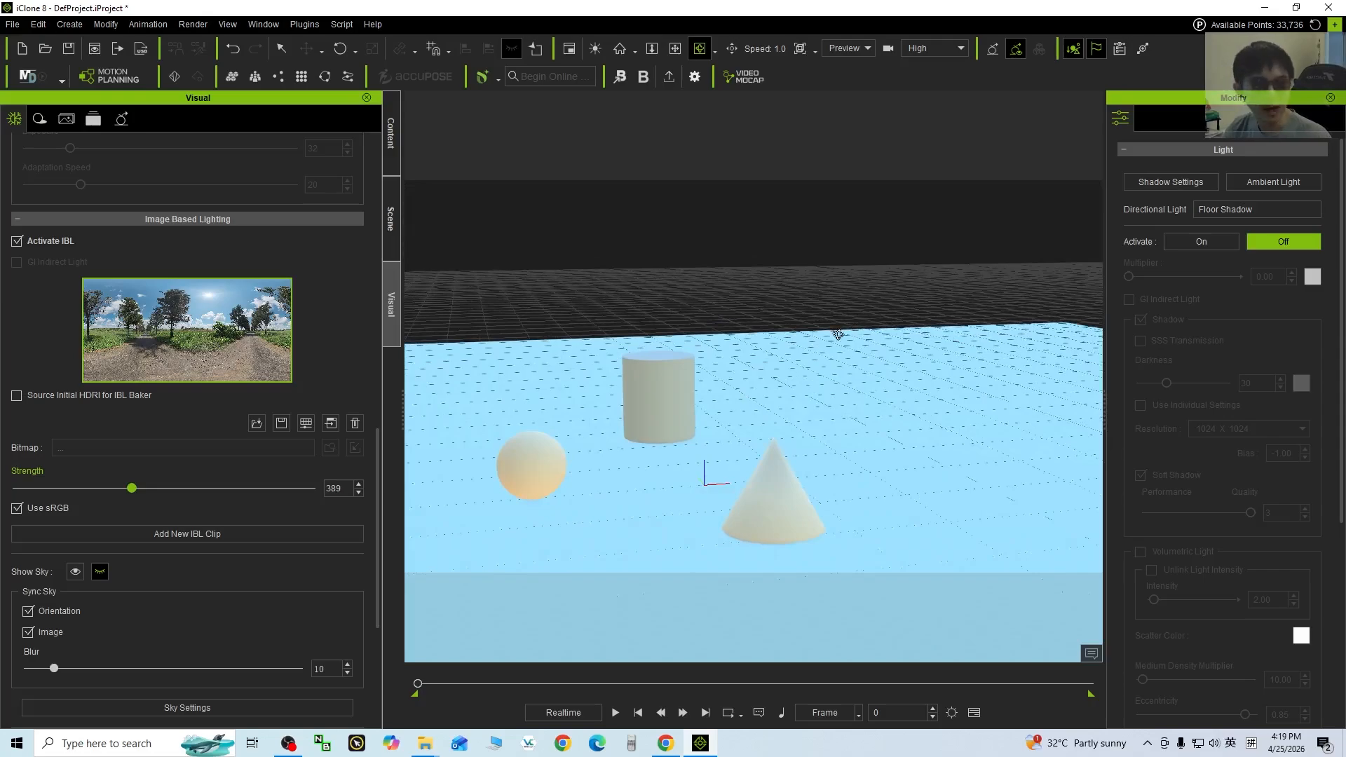
pyautogui.click(75, 571)
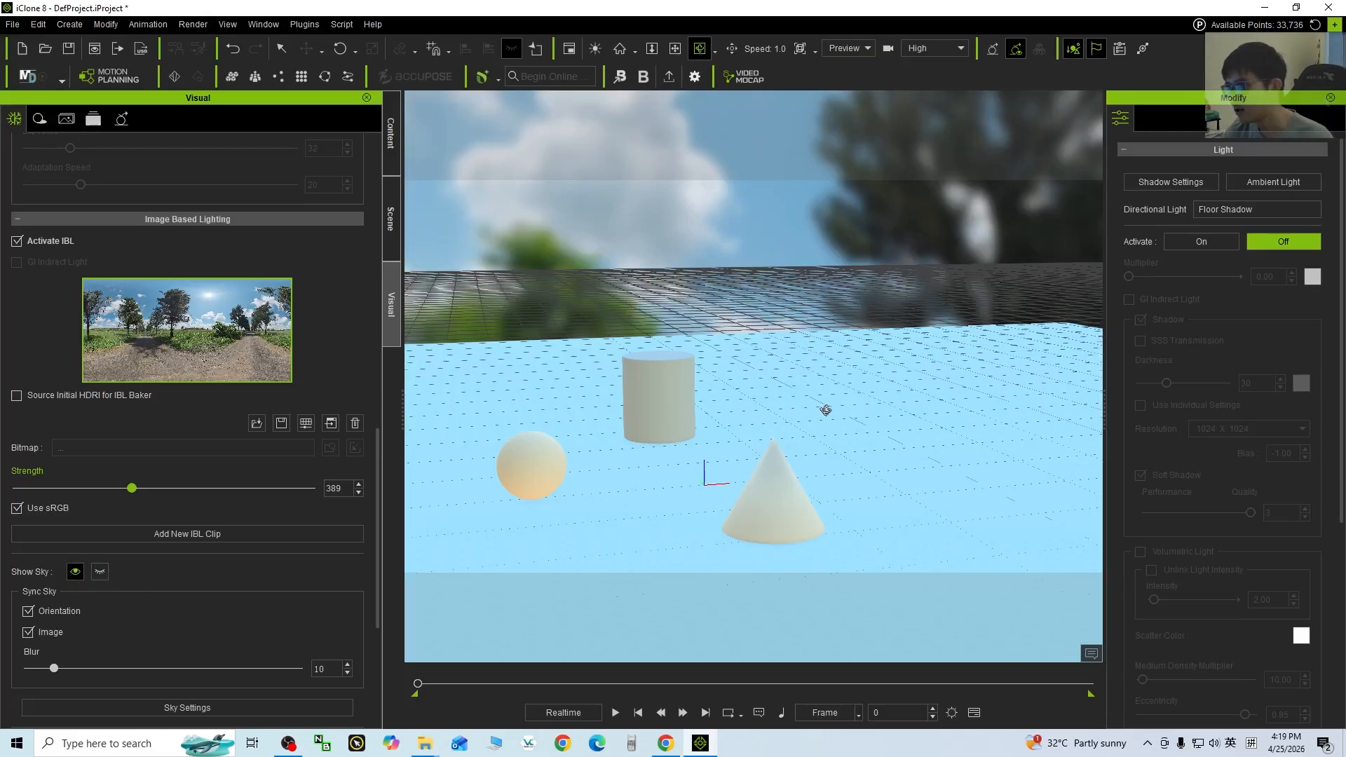
pyautogui.moveTo(825, 409); pyautogui.dragTo(736, 457)
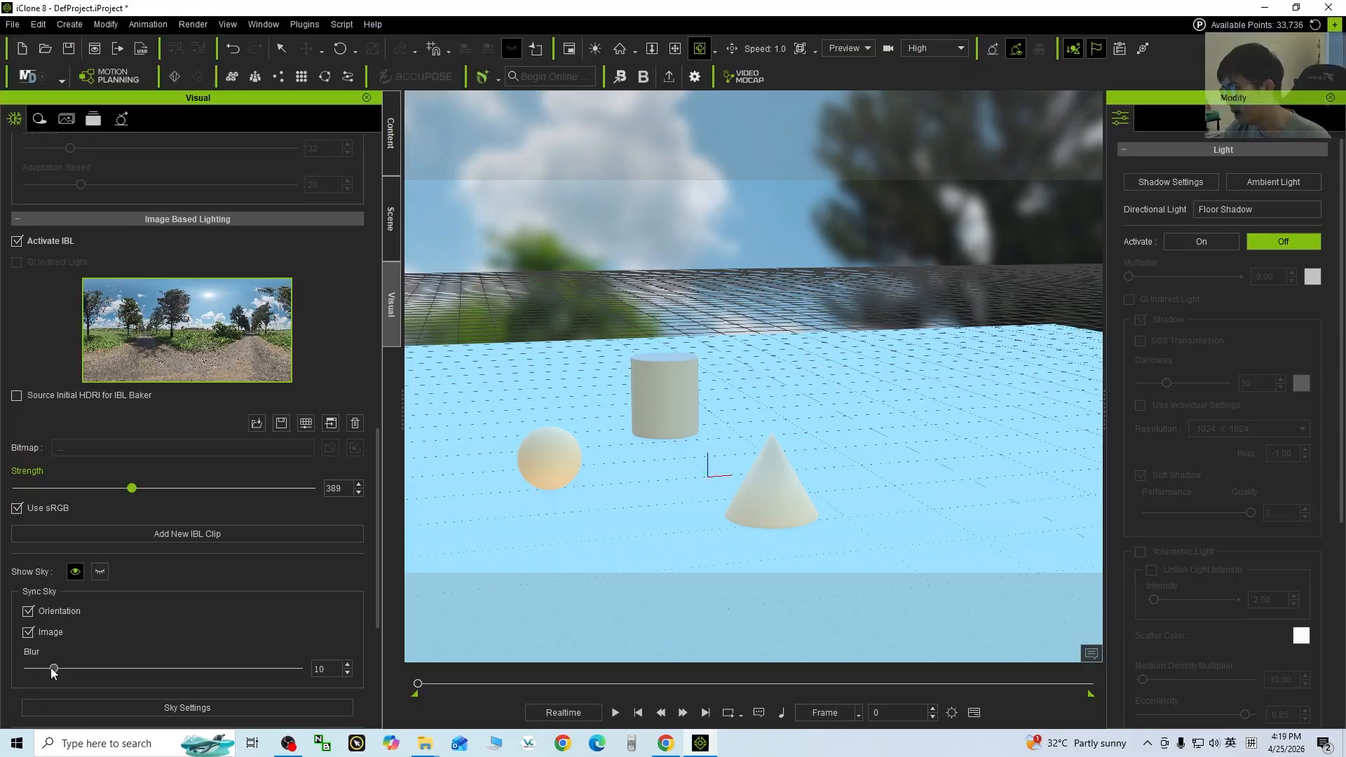
pyautogui.moveTo(52, 667); pyautogui.dragTo(27, 668)
pyautogui.moveTo(748, 465); pyautogui.dragTo(1077, 454)
pyautogui.moveTo(875, 241); pyautogui.dragTo(533, 431)
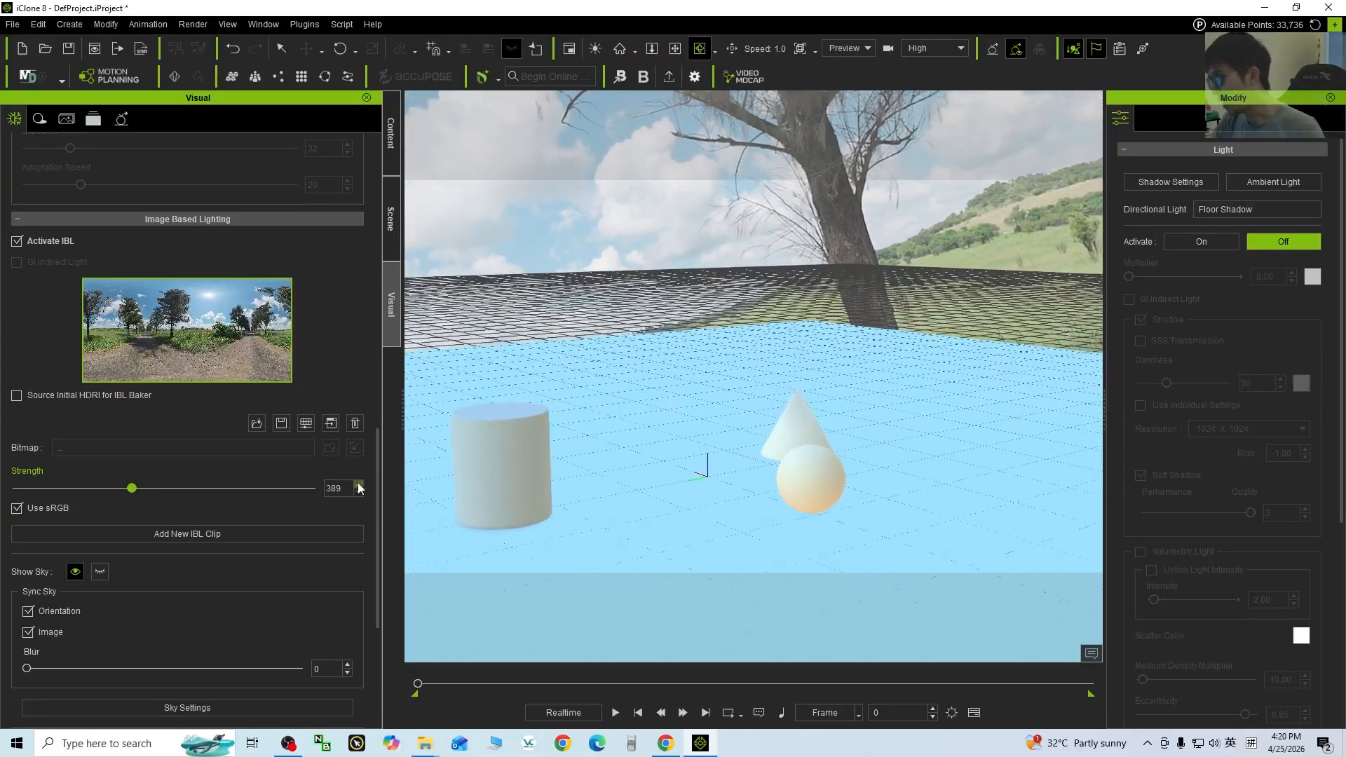
# Reset the IBL transform to its default position, rotation and scale.
pyautogui.moveTo(376, 473); pyautogui.dragTo(372, 533)
pyautogui.scroll(-2, 371, 533)
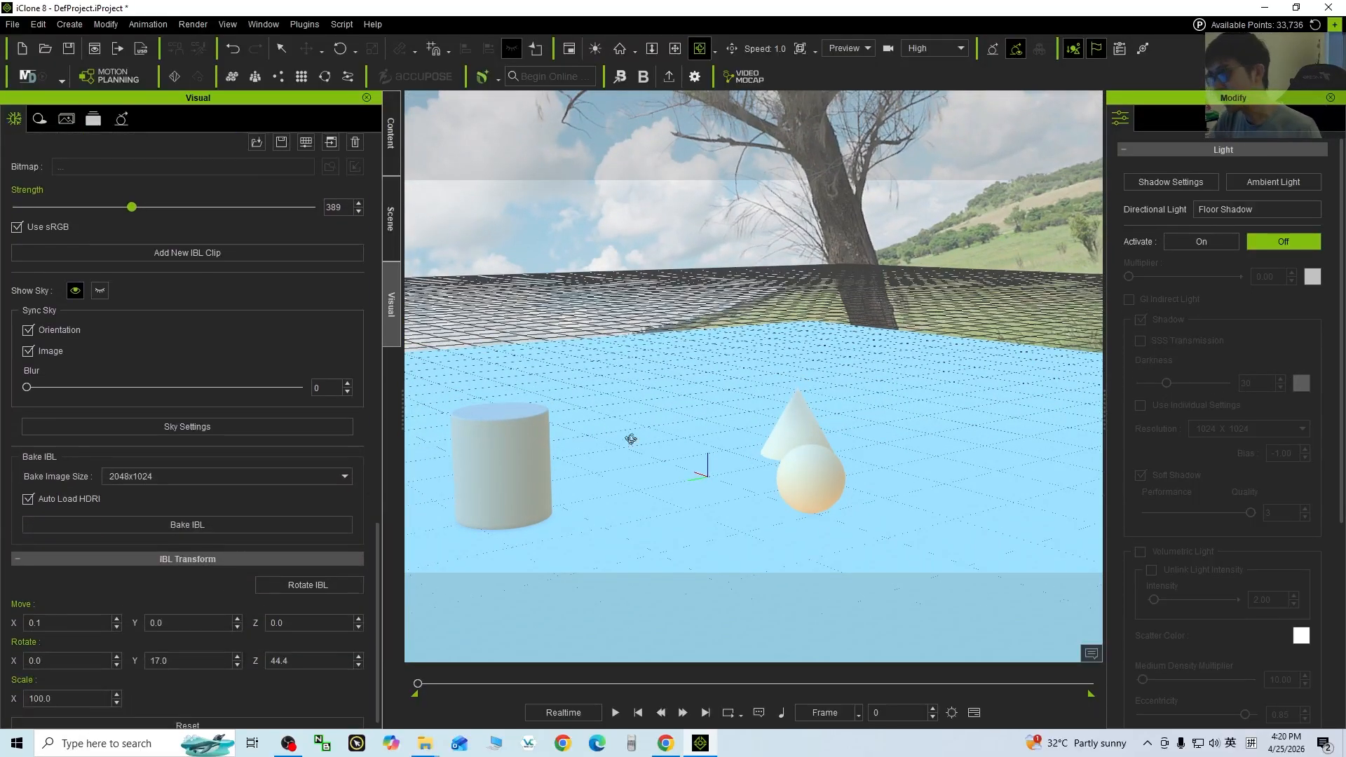
pyautogui.moveTo(825, 459); pyautogui.dragTo(417, 499)
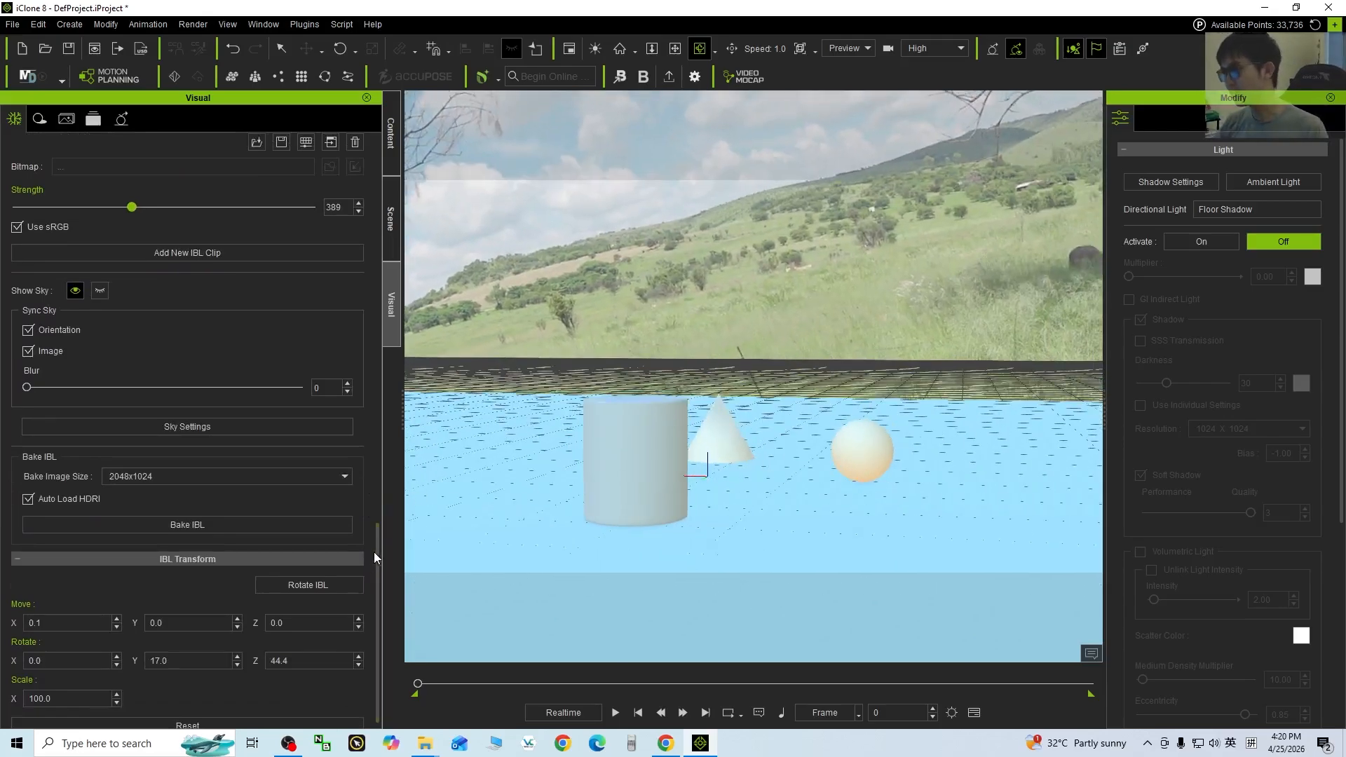
pyautogui.scroll(-1, 380, 550)
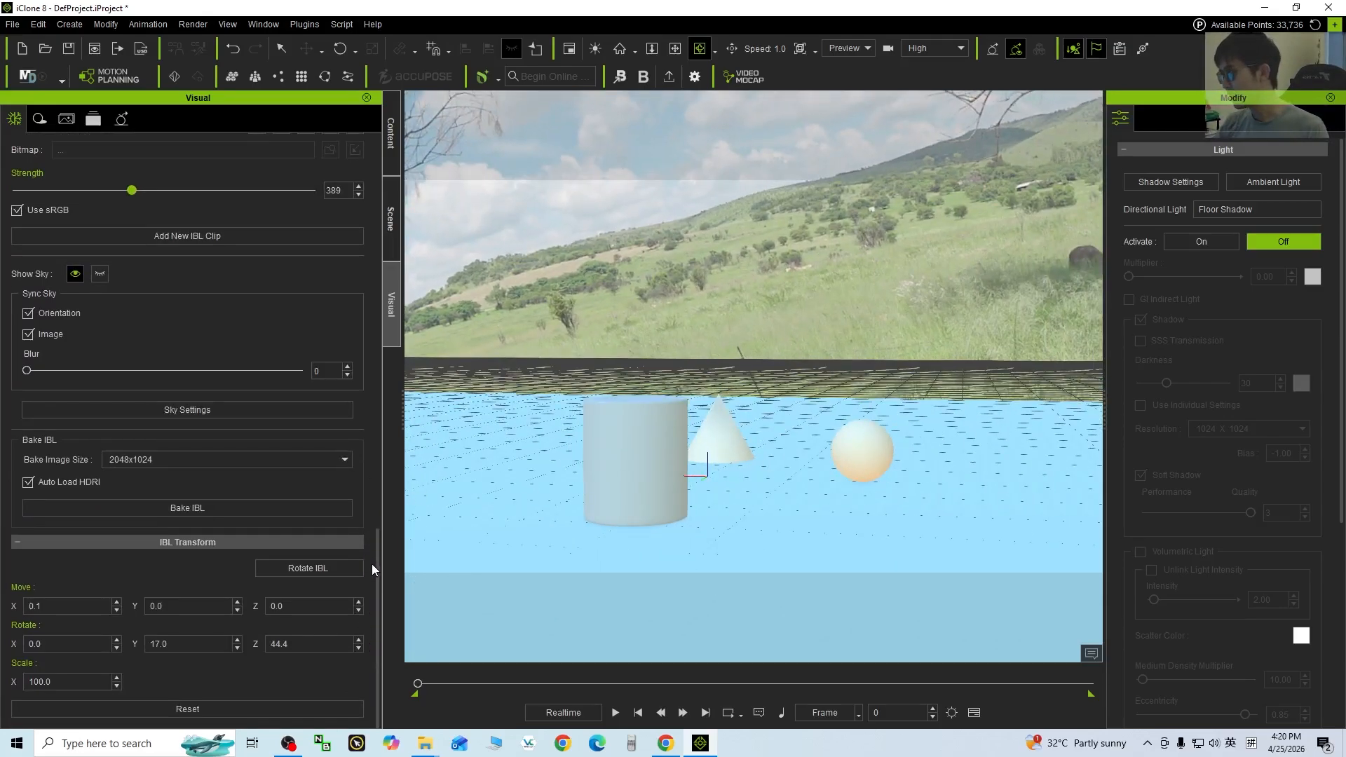
pyautogui.moveTo(377, 566); pyautogui.dragTo(362, 620)
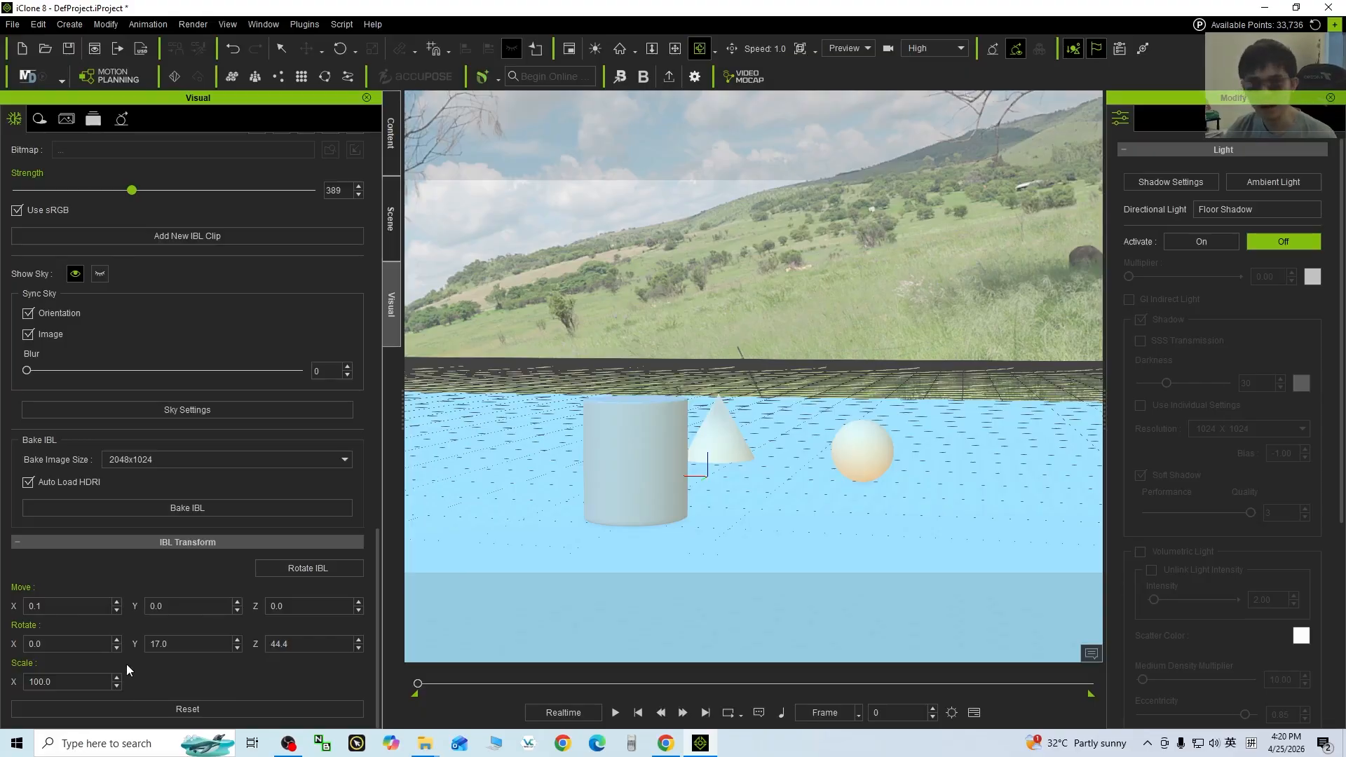
pyautogui.click(191, 709)
pyautogui.moveTo(708, 477); pyautogui.dragTo(1215, 441, button='right')
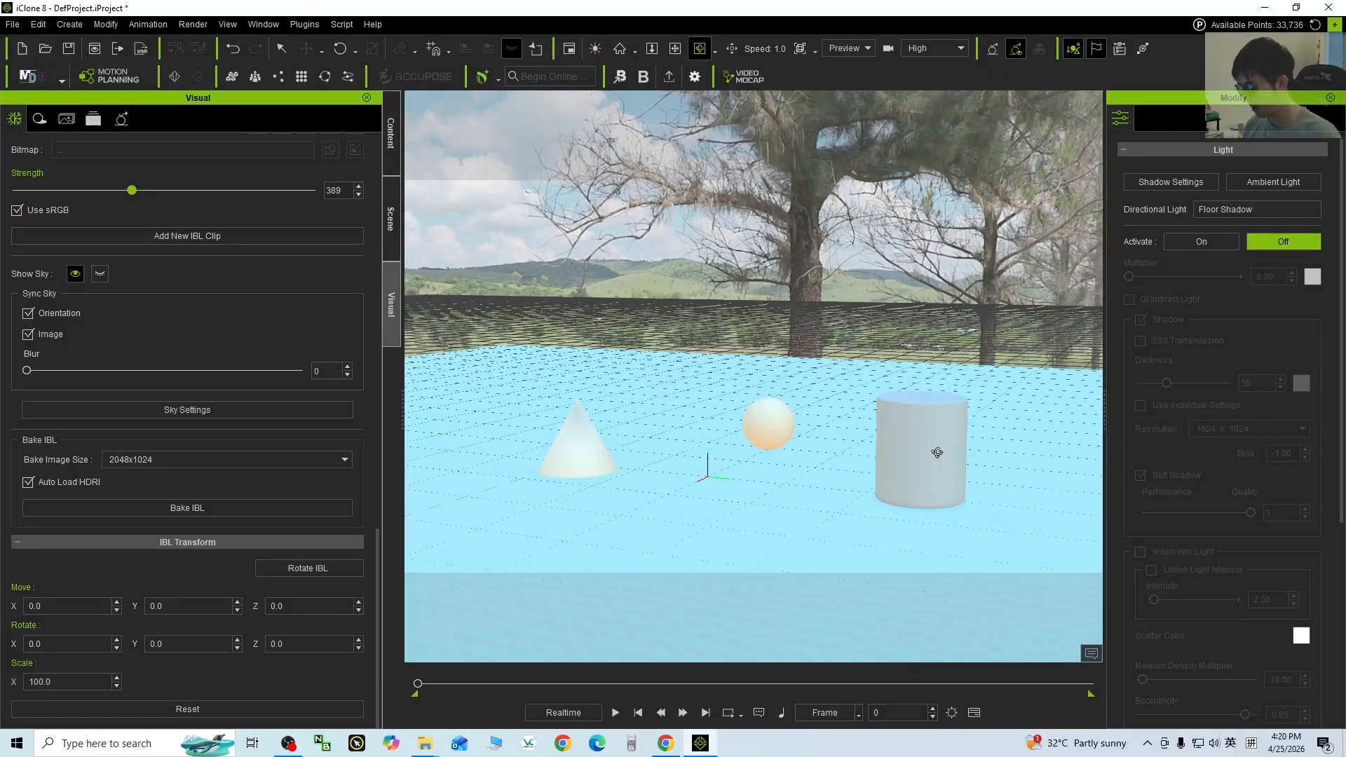
pyautogui.moveTo(804, 445); pyautogui.dragTo(1089, 480, button='right')
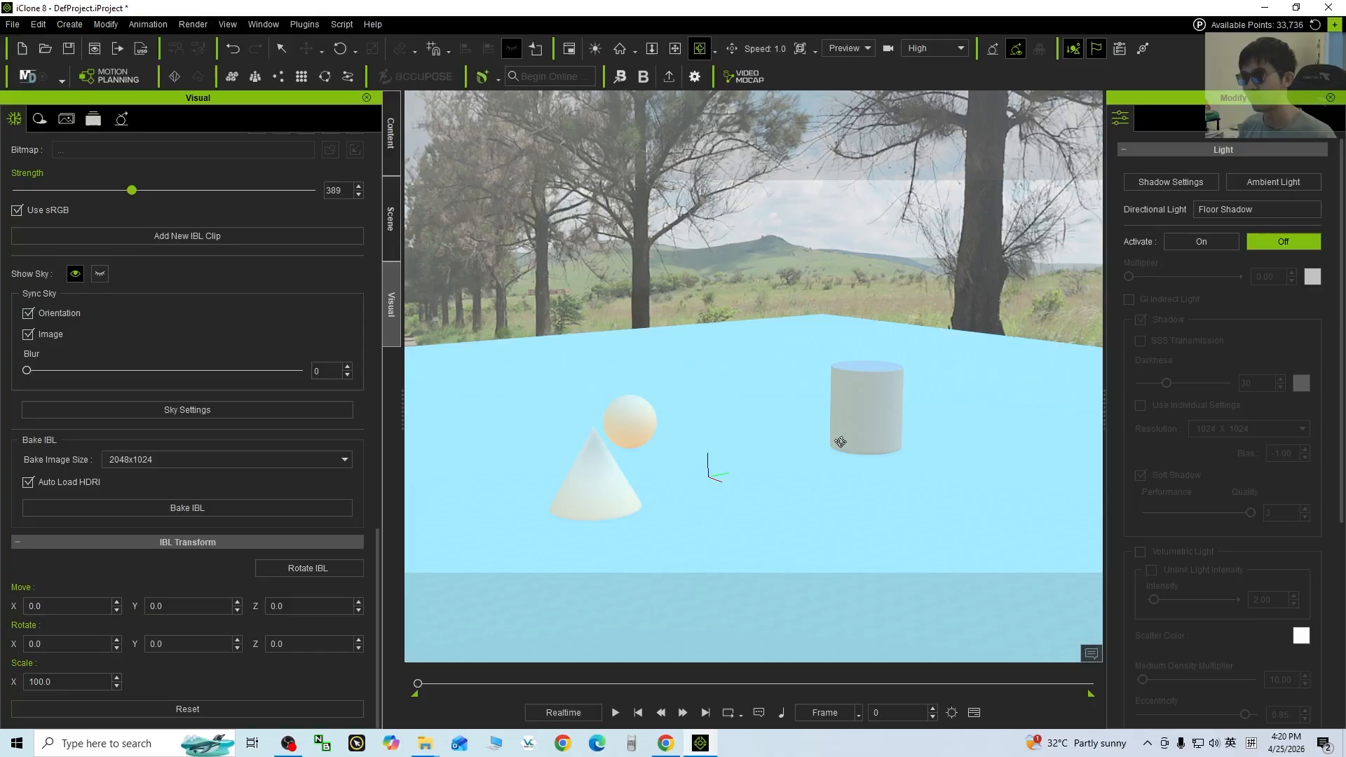
pyautogui.moveTo(840, 442); pyautogui.dragTo(892, 474, button='right')
pyautogui.moveTo(892, 474); pyautogui.dragTo(876, 470)
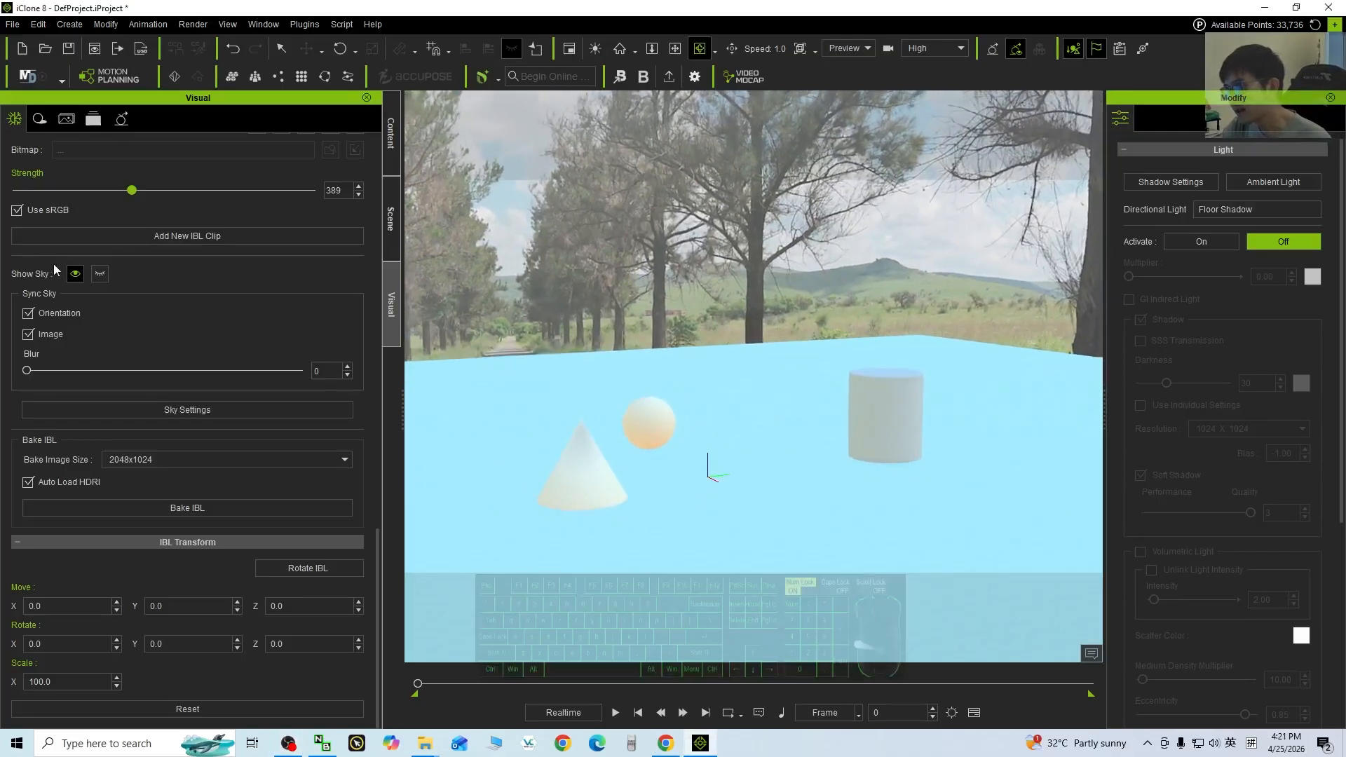
# Turn off image syncing between the sky and the image-based lighting, keeping orientation synced.
pyautogui.scroll(2, 77, 322)
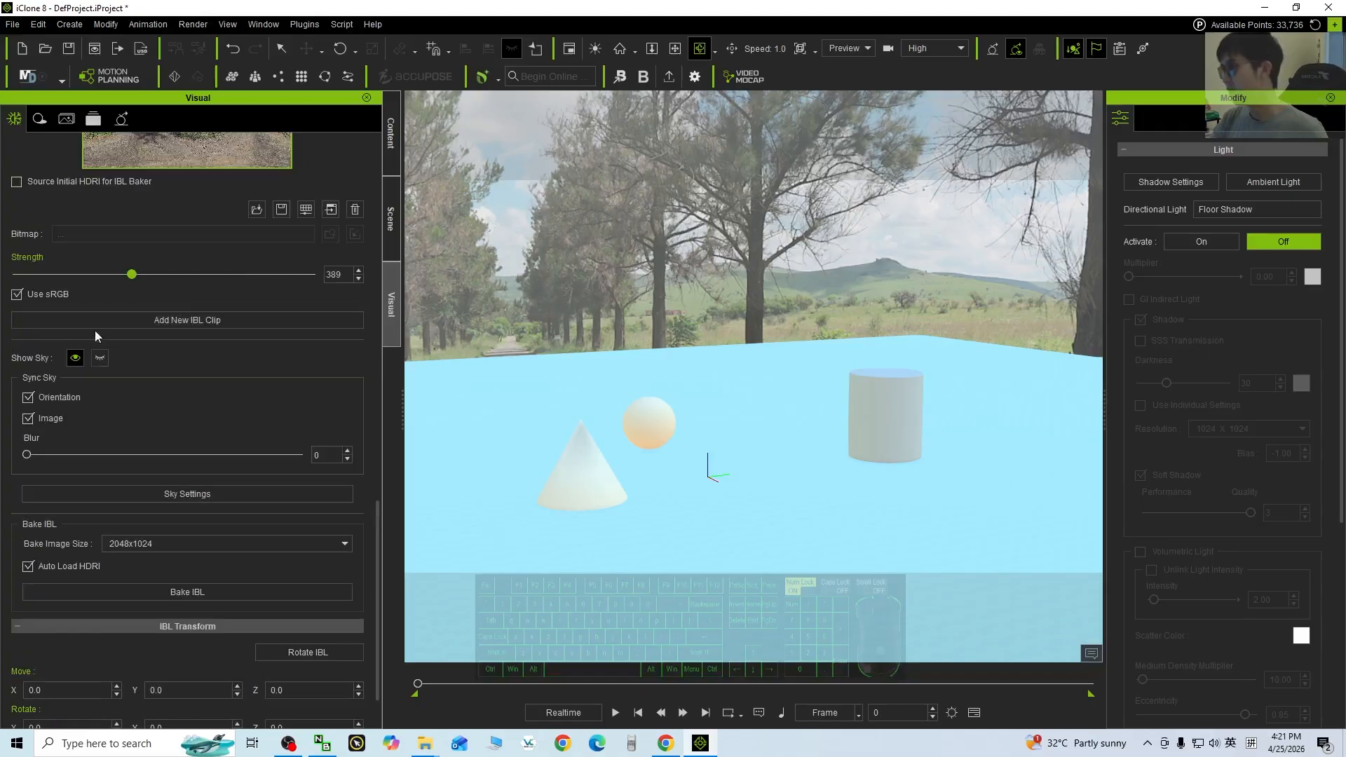
pyautogui.click(27, 419)
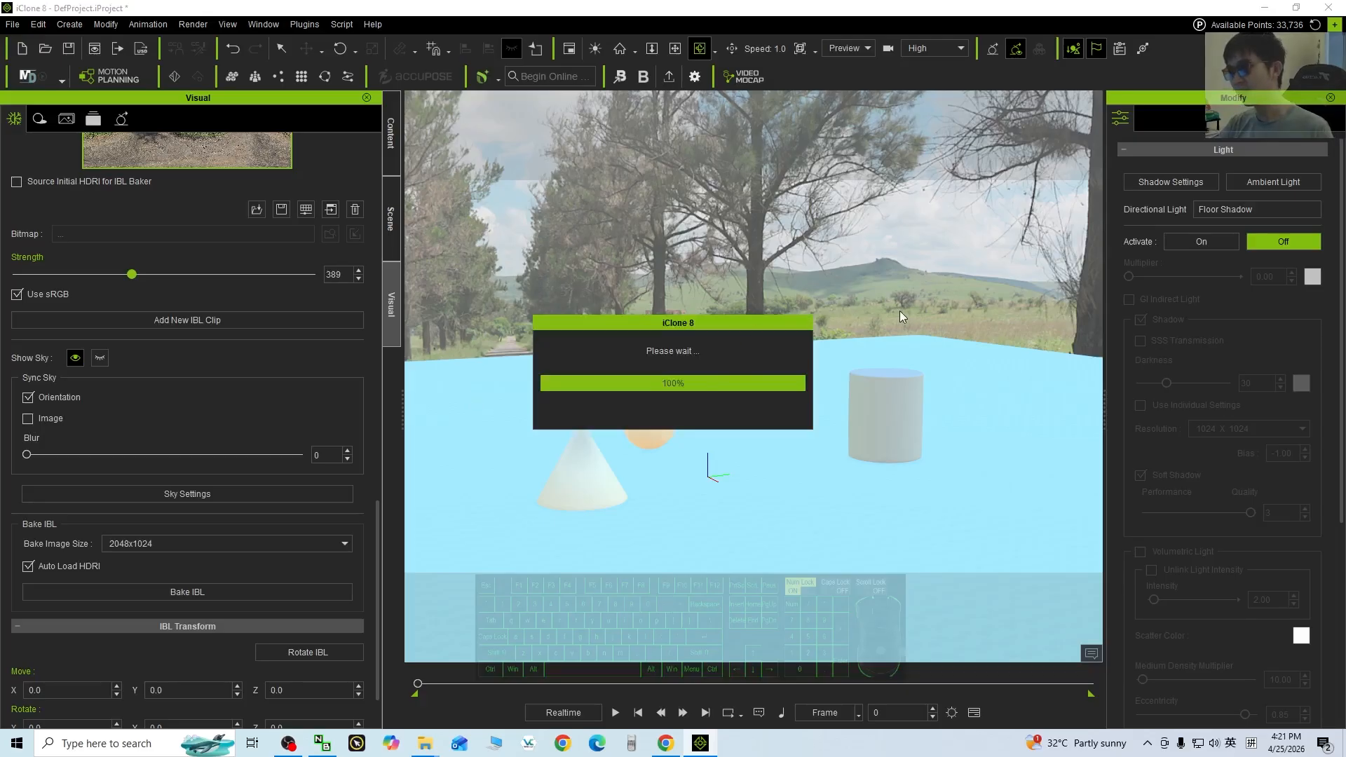
pyautogui.moveTo(874, 384); pyautogui.dragTo(684, 374)
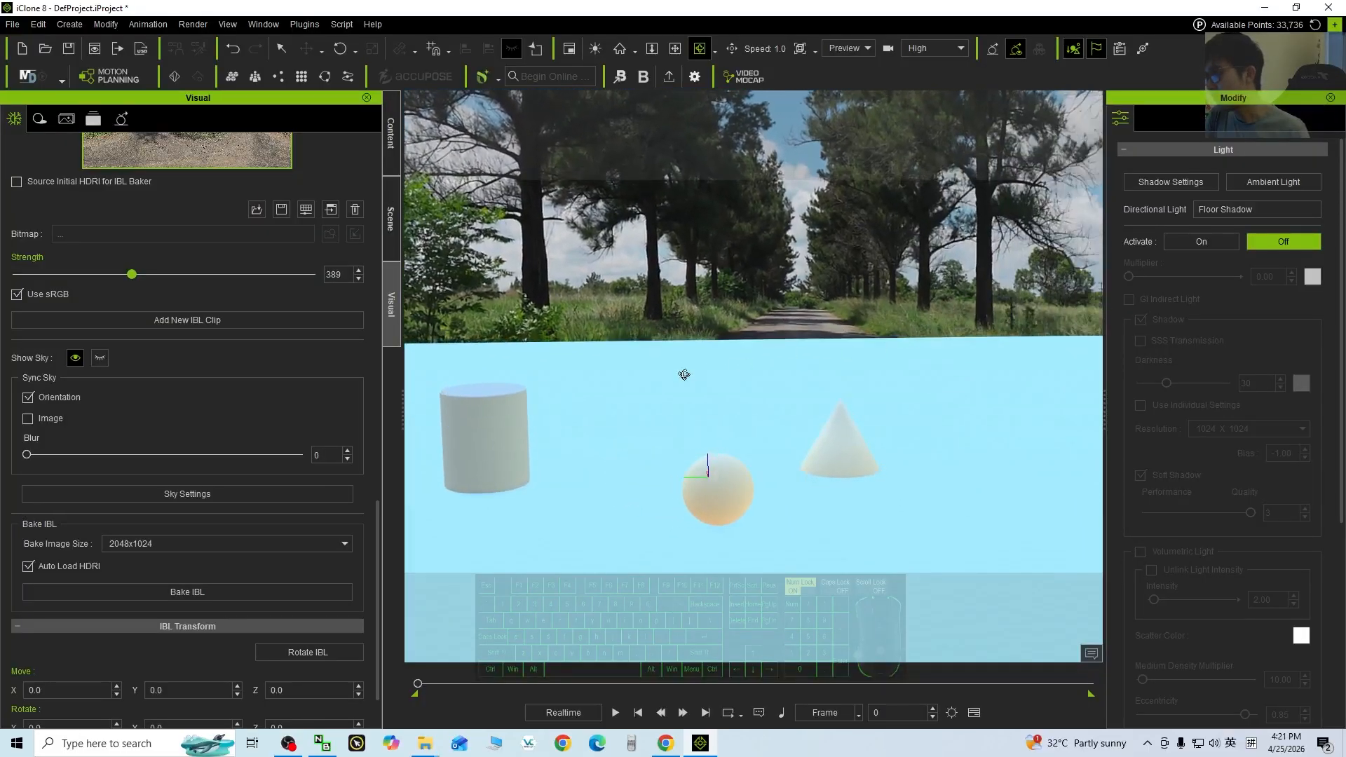
pyautogui.click(220, 544)
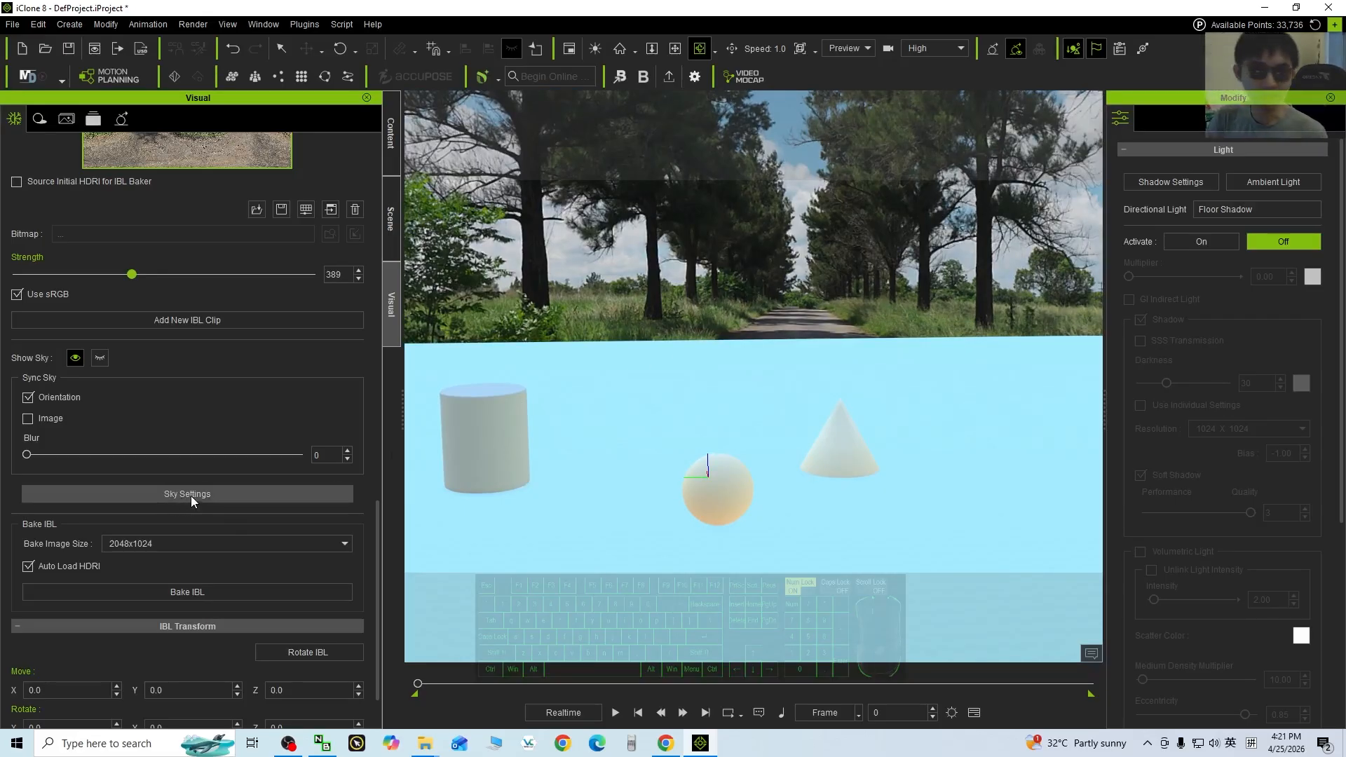
# Increase the image-based lighting strength to 452.
pyautogui.moveTo(1008, 394); pyautogui.dragTo(837, 387)
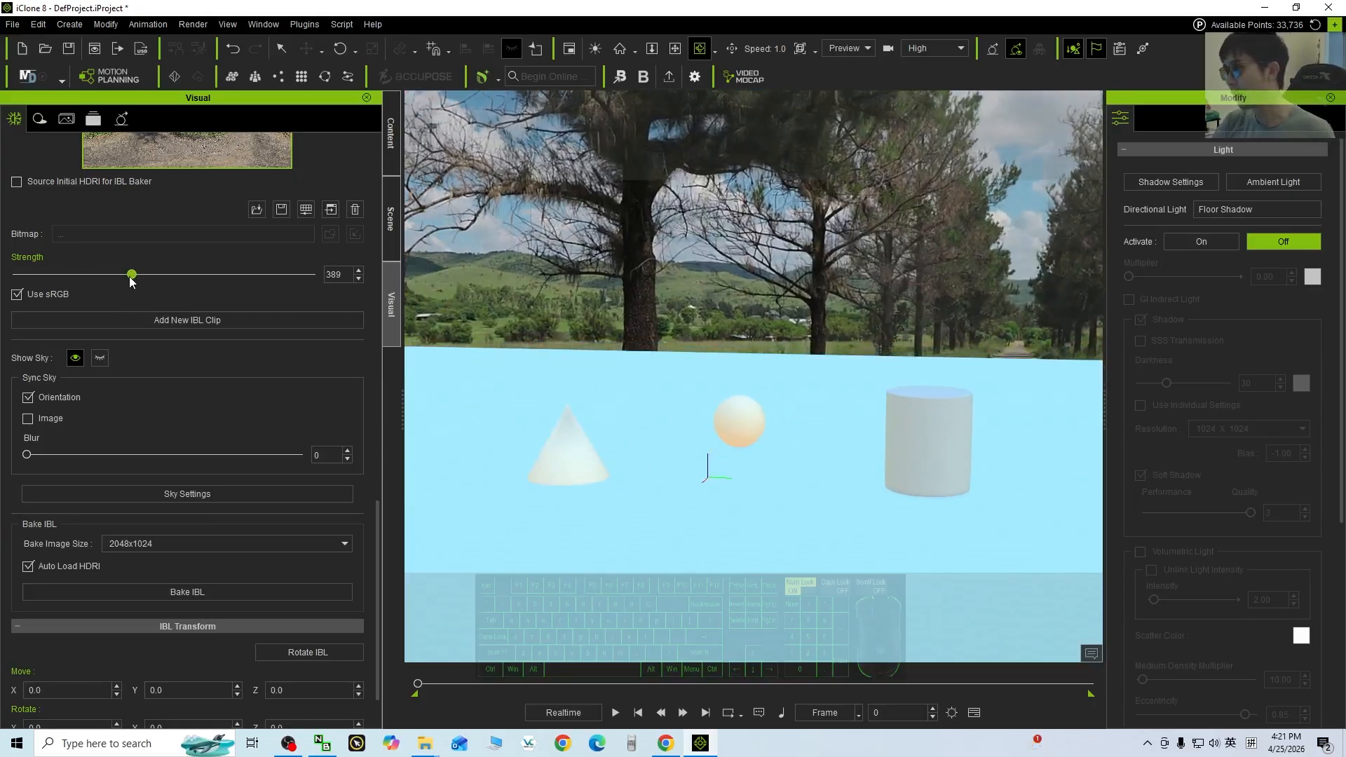
pyautogui.moveTo(130, 279)
pyautogui.mouseDown()
pyautogui.moveTo(84, 276)
pyautogui.moveTo(189, 275)
pyautogui.moveTo(22, 274)
pyautogui.moveTo(149, 277)
pyautogui.mouseUp()
pyautogui.moveTo(985, 473); pyautogui.dragTo(727, 498, button='right')
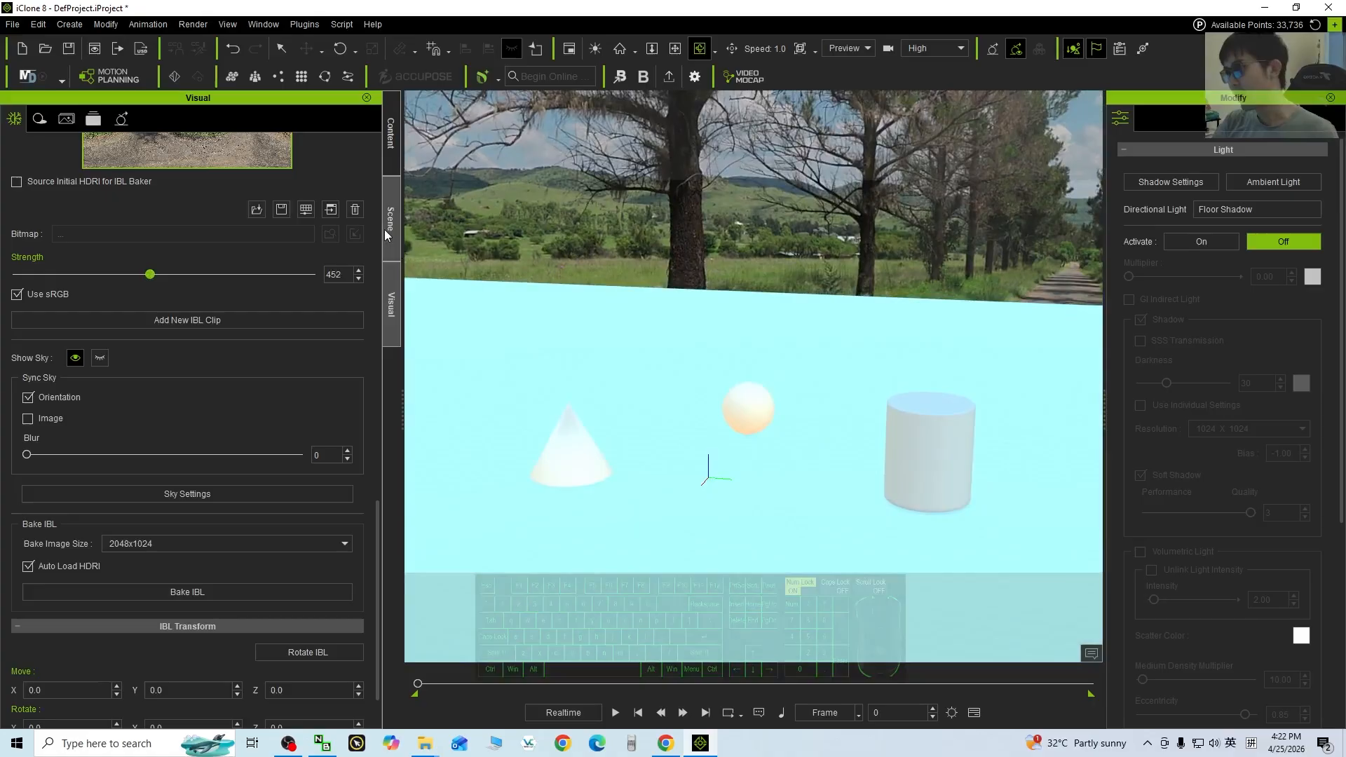
# Reactivate the Floor Shadow light and briefly test the Back and Side lights, leaving both off.
pyautogui.click(387, 223)
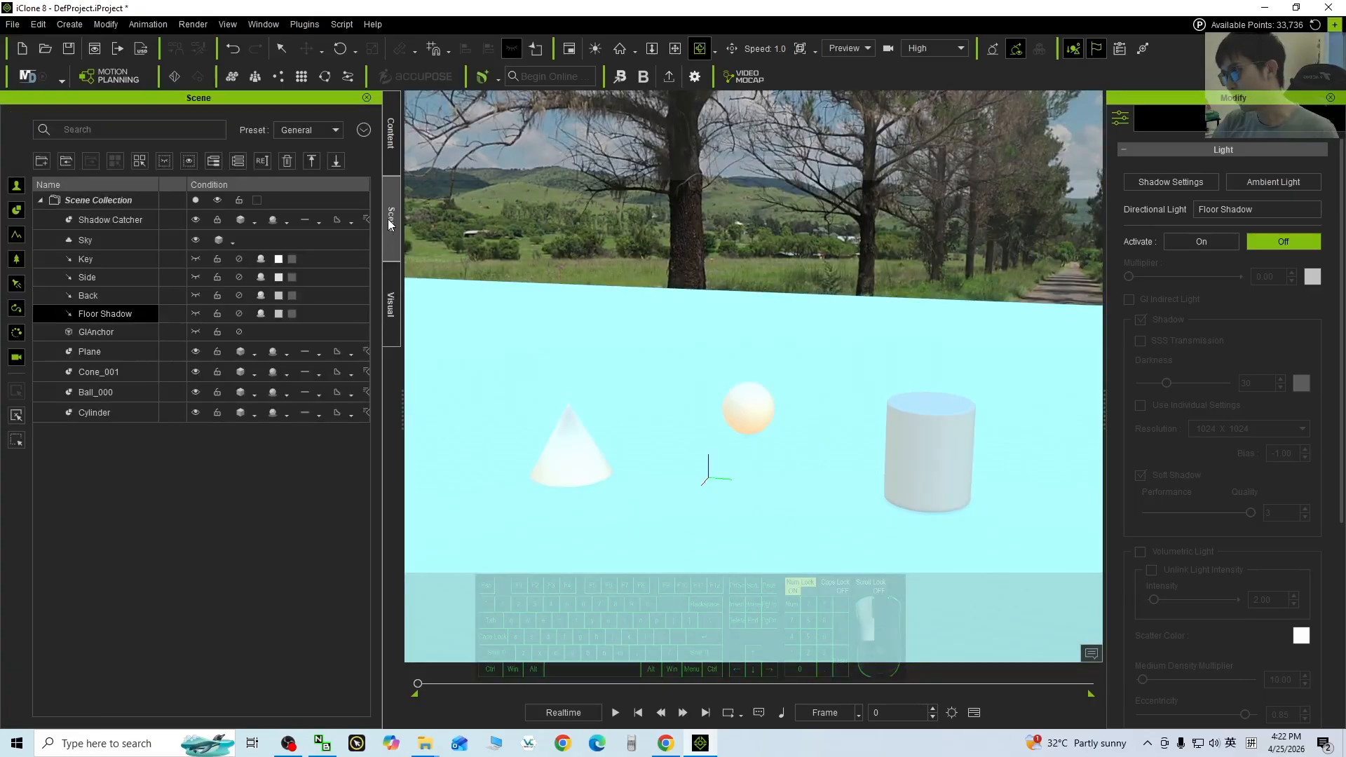
pyautogui.click(240, 314)
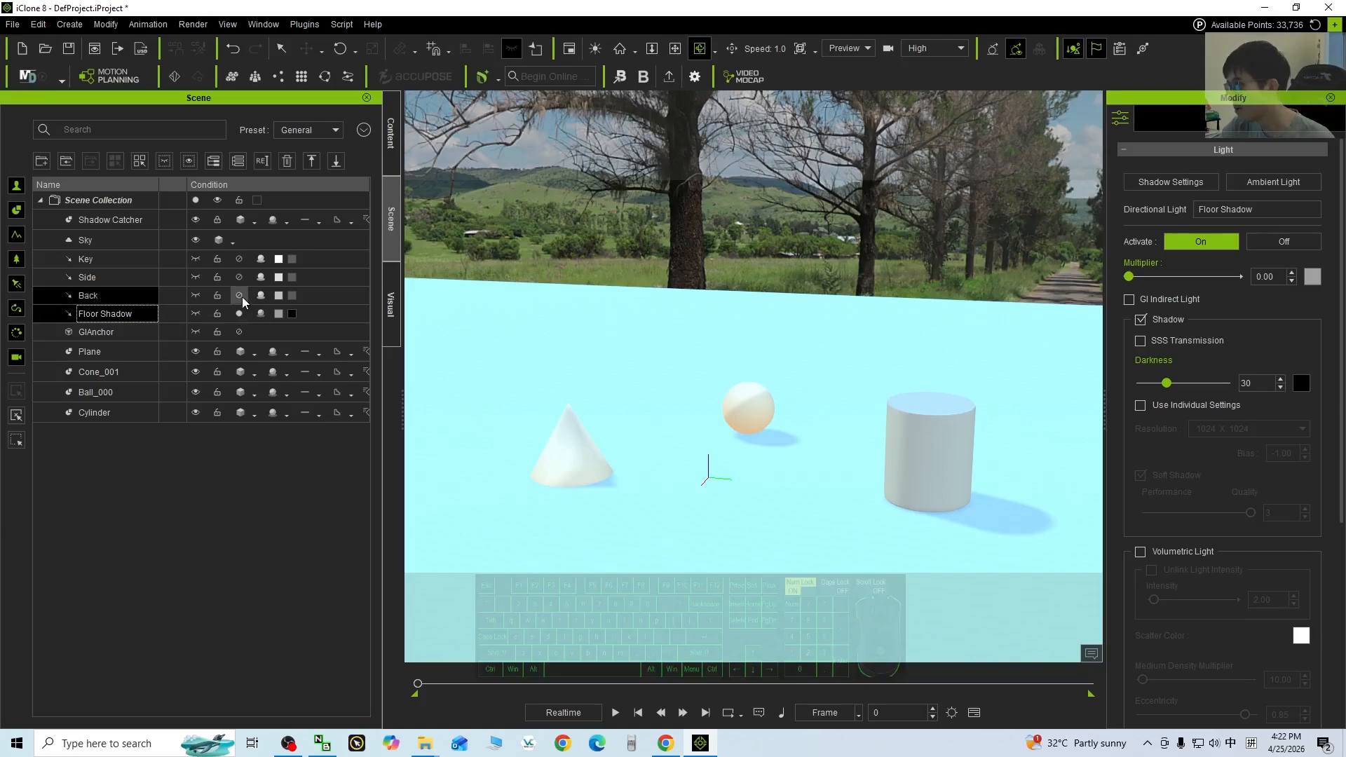
pyautogui.click(237, 293)
pyautogui.click(237, 294)
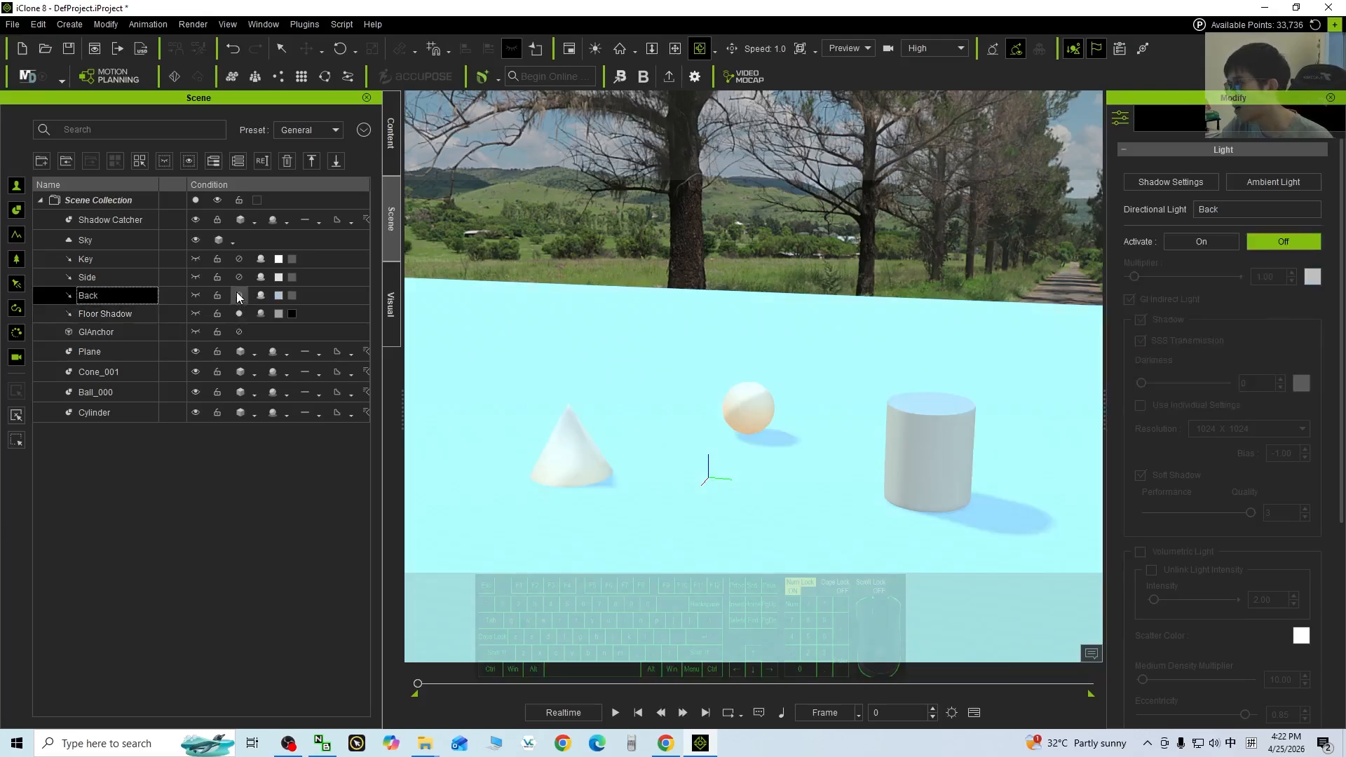
pyautogui.click(240, 278)
pyautogui.click(240, 278)
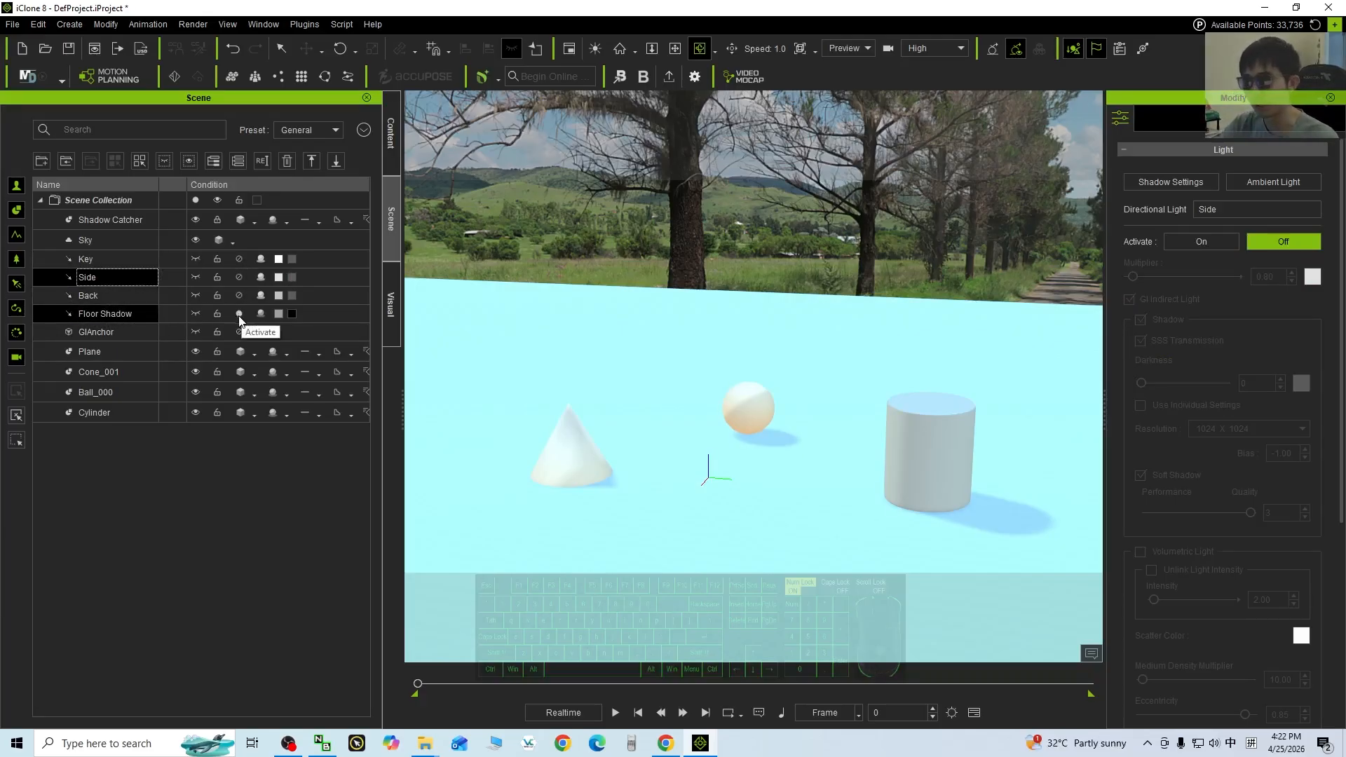
pyautogui.moveTo(930, 465); pyautogui.dragTo(431, 465)
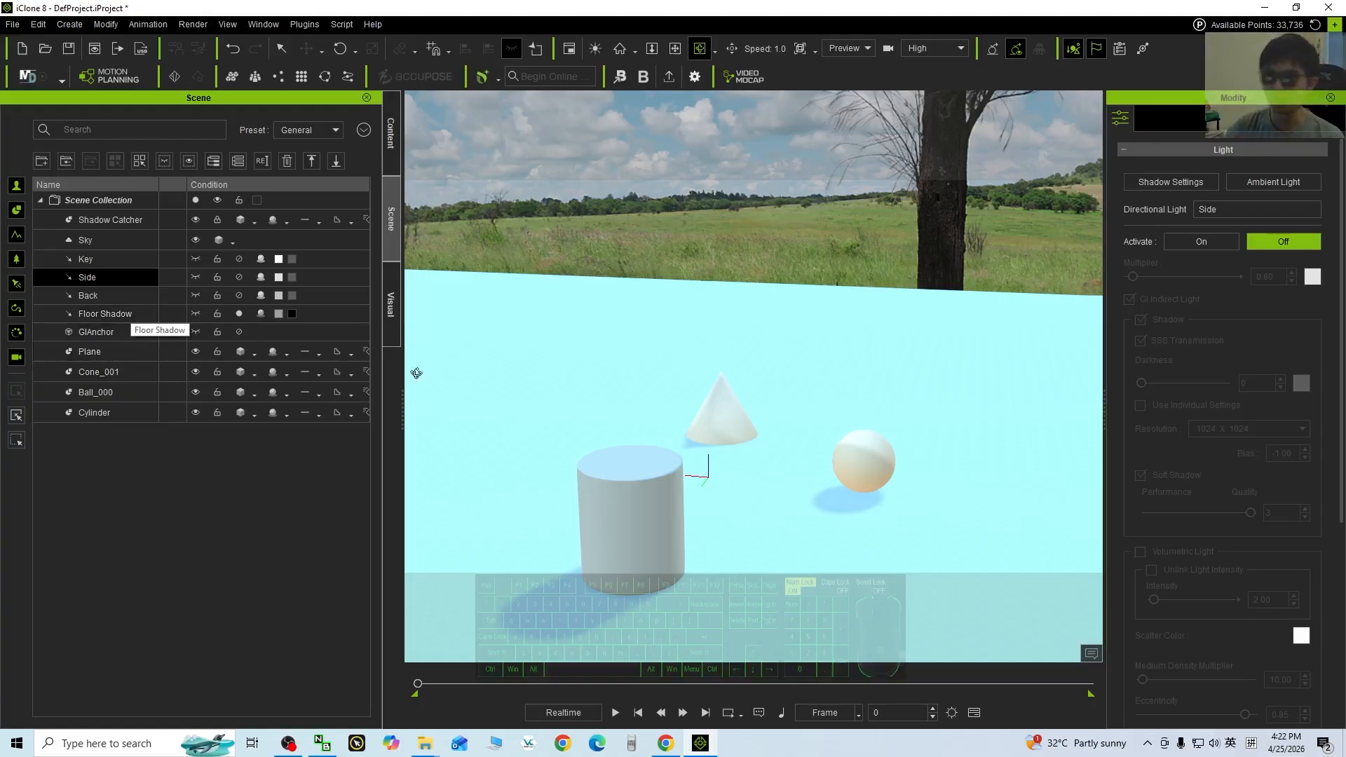
# Examine the shading and floor shadows of the cone, ball and cylinder against the HDRI background from several sides.
pyautogui.moveTo(992, 470); pyautogui.dragTo(1345, 476)
pyautogui.moveTo(796, 351); pyautogui.dragTo(1092, 427)
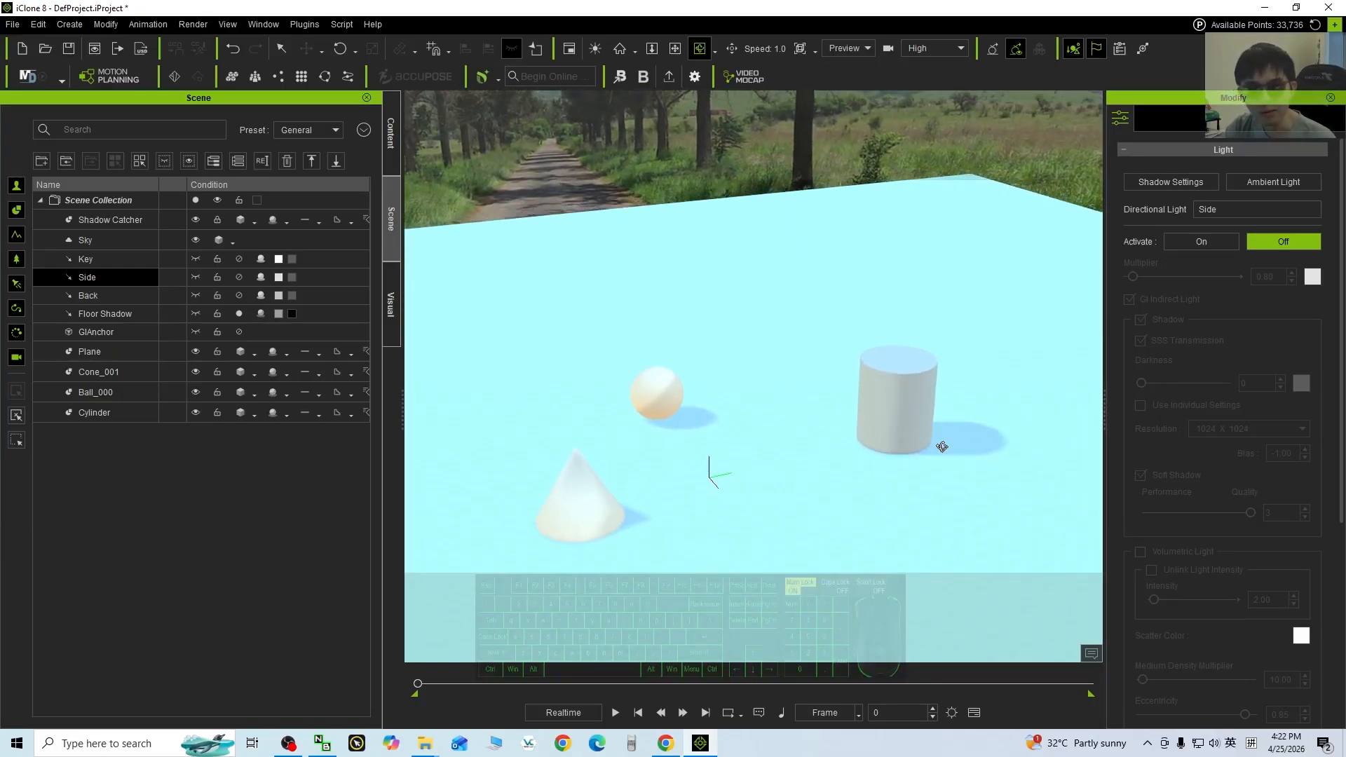
pyautogui.moveTo(979, 437); pyautogui.dragTo(1042, 485)
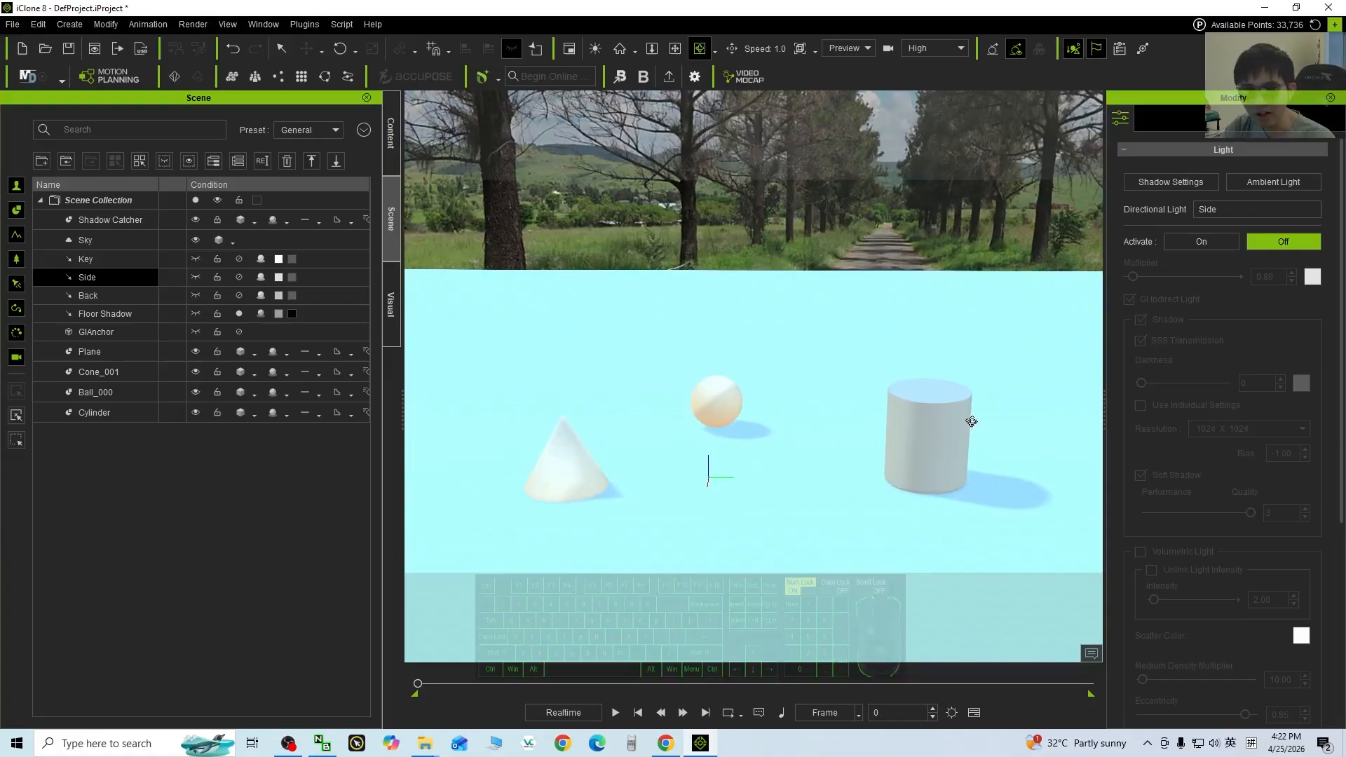
pyautogui.moveTo(971, 421); pyautogui.dragTo(464, 409)
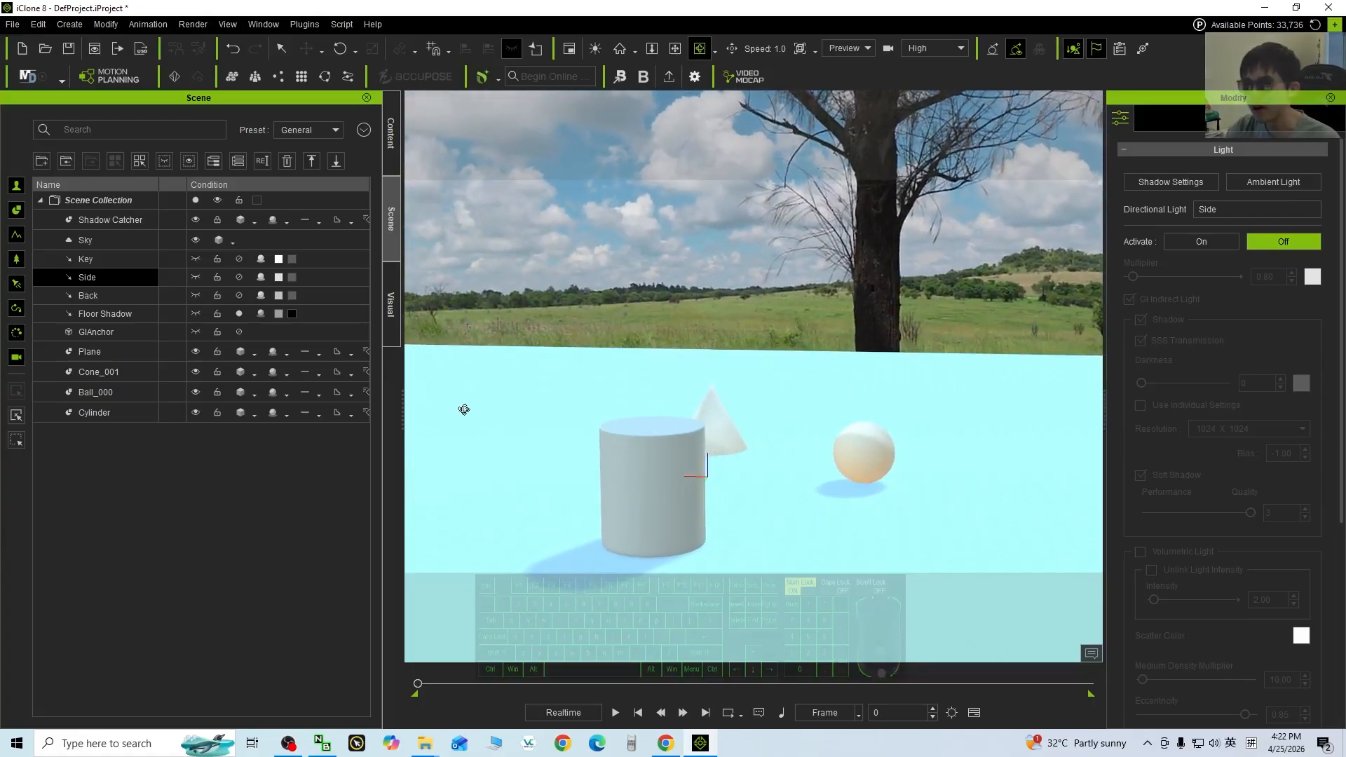
pyautogui.moveTo(939, 427); pyautogui.dragTo(772, 442)
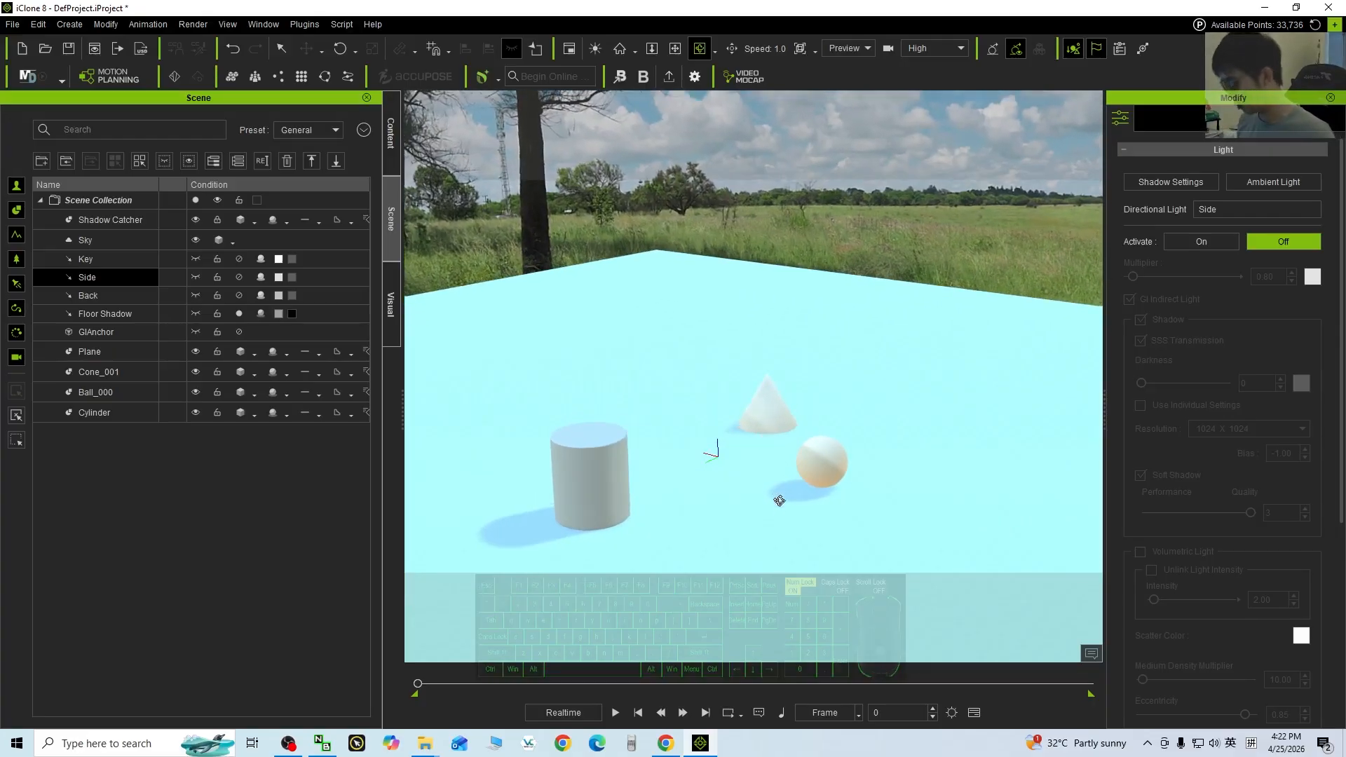
pyautogui.moveTo(779, 501); pyautogui.dragTo(824, 540)
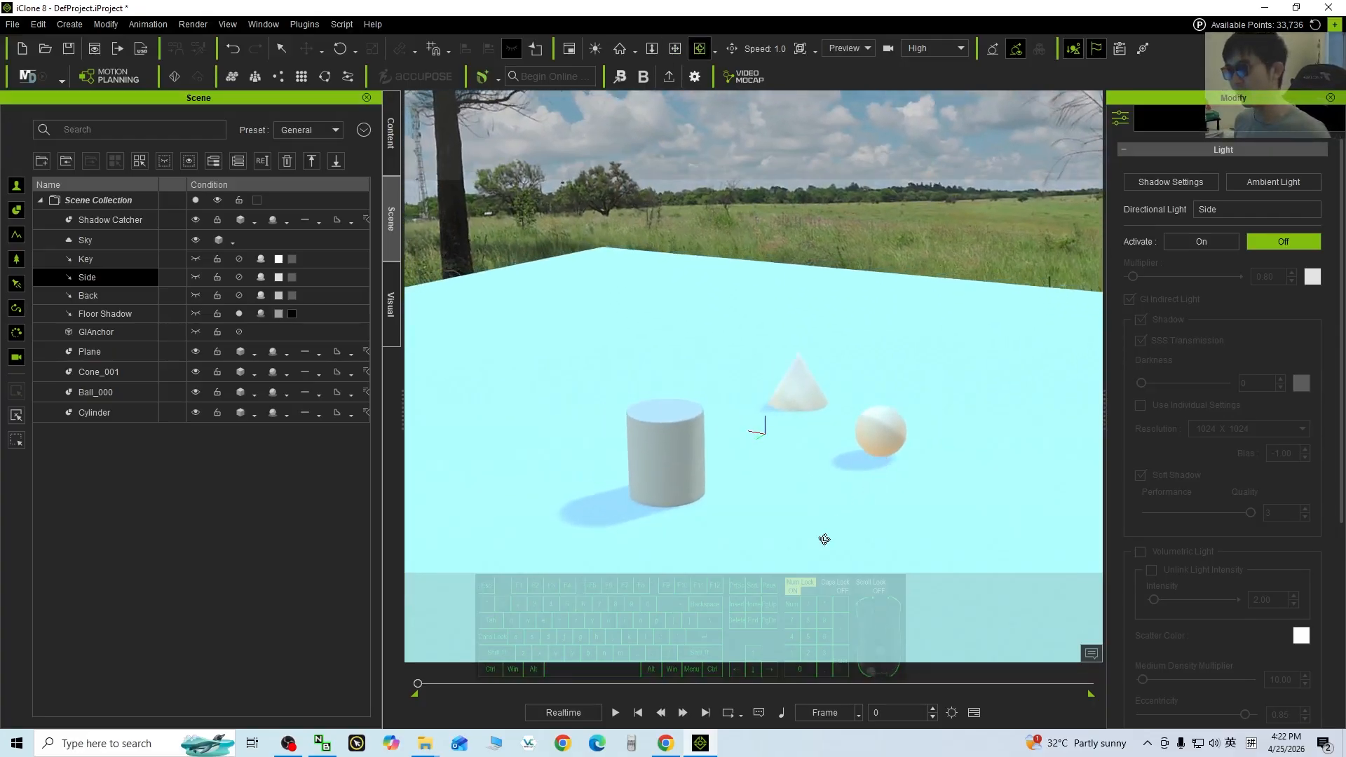
# Switch to Chrome to view the sun position in Poly Haven's Tree Lined Driveway HDRI preview, and return to iClone.
pyautogui.click(669, 749)
pyautogui.click(105, 14)
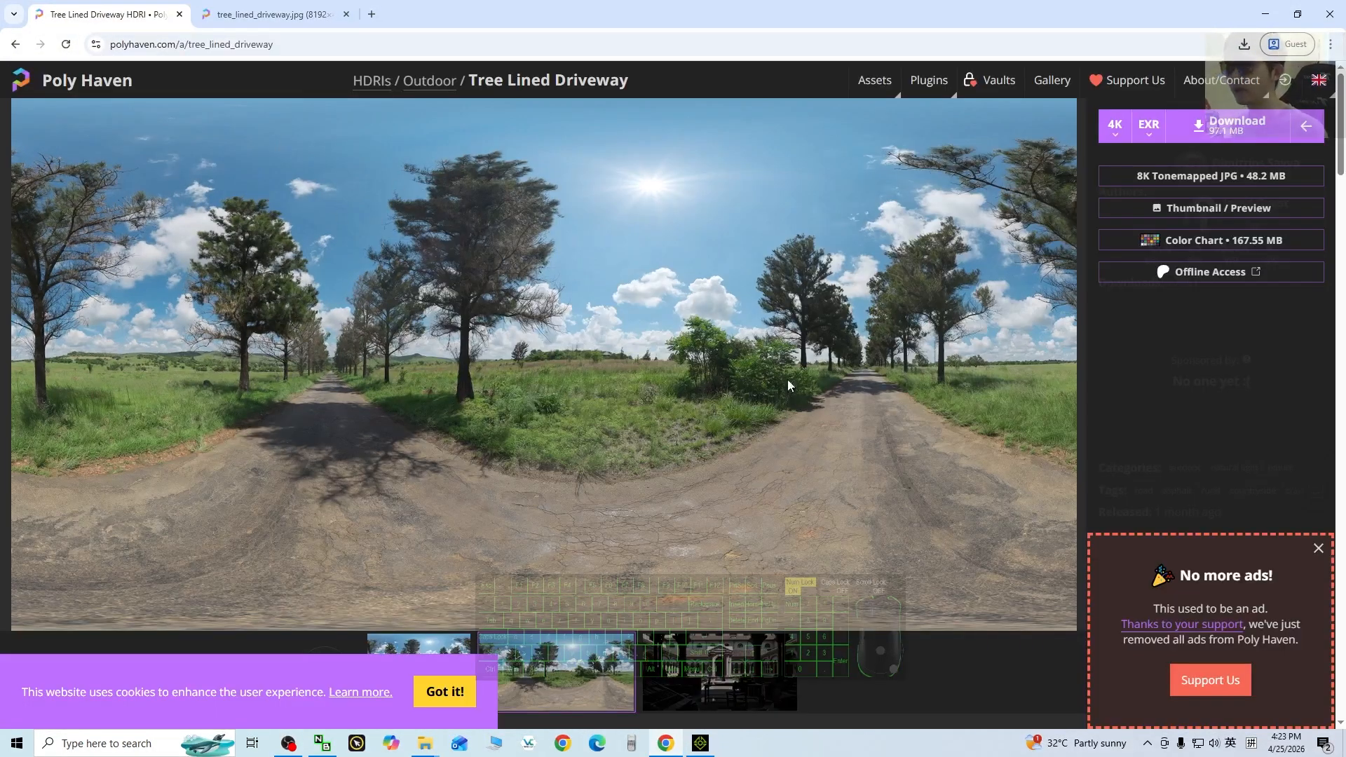
pyautogui.click(1276, 6)
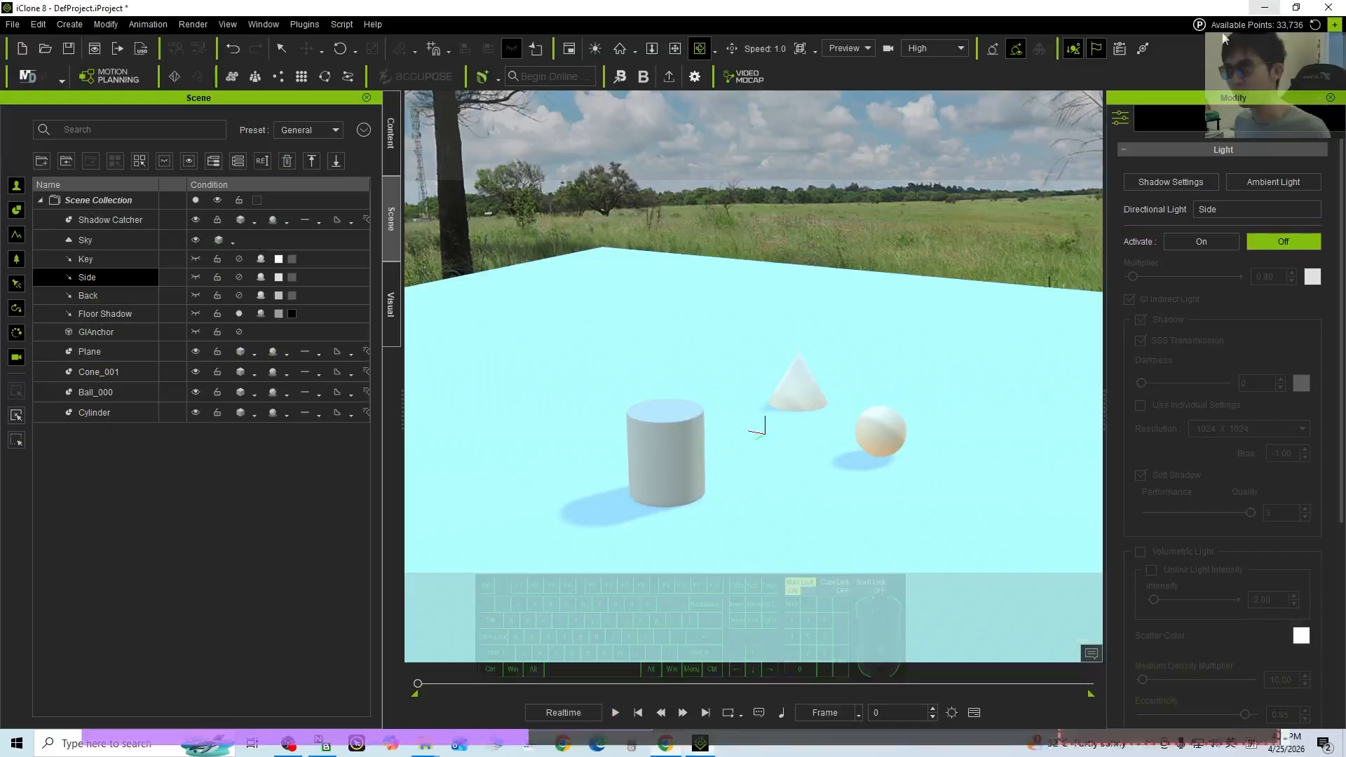
# Compare the direction of the objects' shadows and highlights with the trees and road in the surrounding sky image.
pyautogui.moveTo(831, 469); pyautogui.dragTo(598, 251)
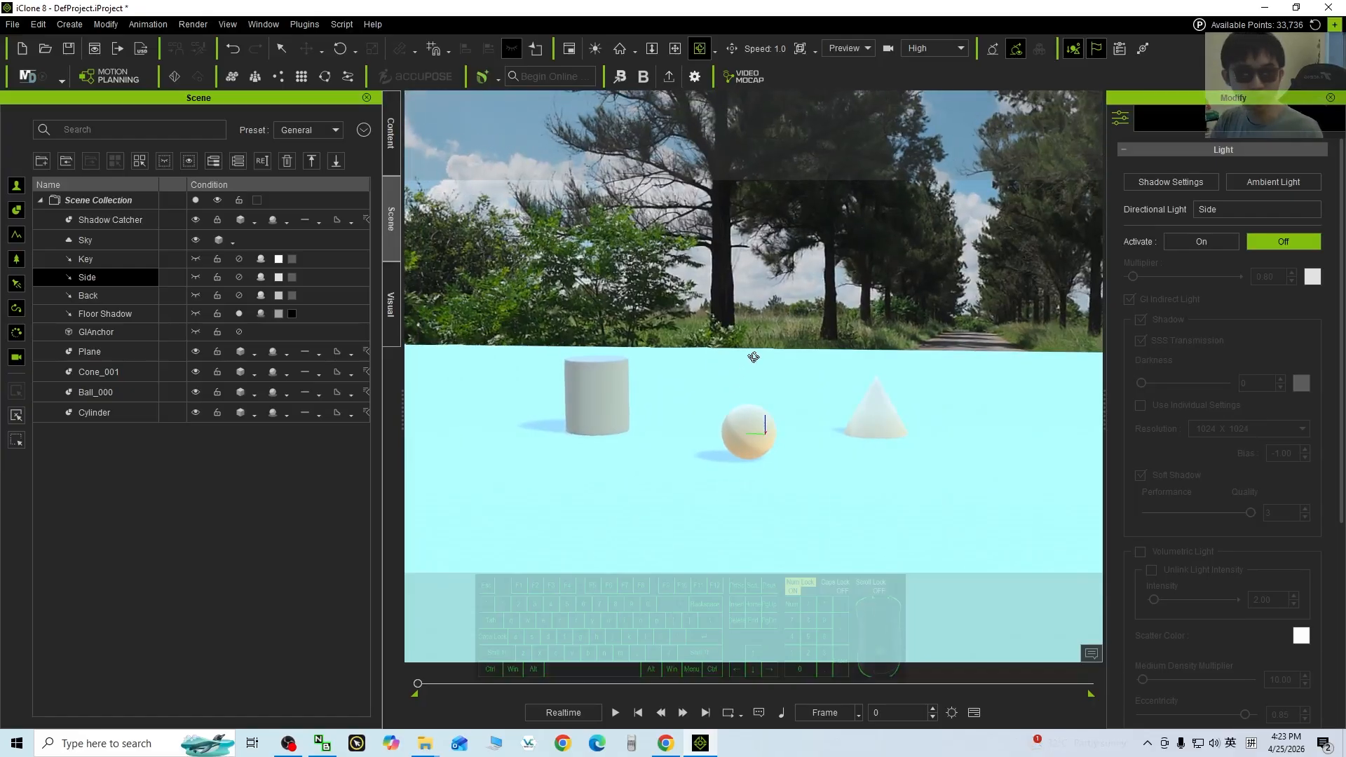
pyautogui.moveTo(616, 396)
pyautogui.mouseDown()
pyautogui.moveTo(955, 379)
pyautogui.moveTo(1073, 400)
pyautogui.moveTo(620, 374)
pyautogui.mouseUp()
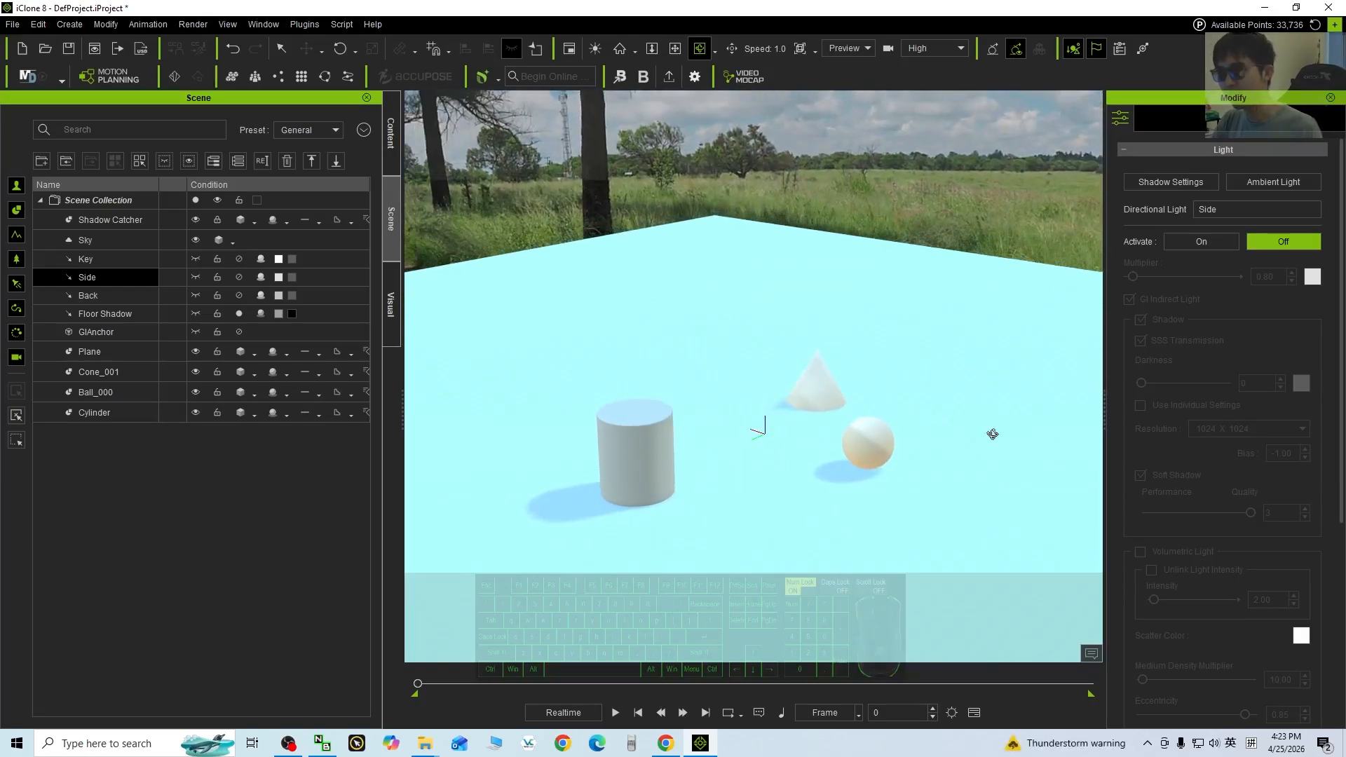
pyautogui.moveTo(992, 434); pyautogui.dragTo(976, 403)
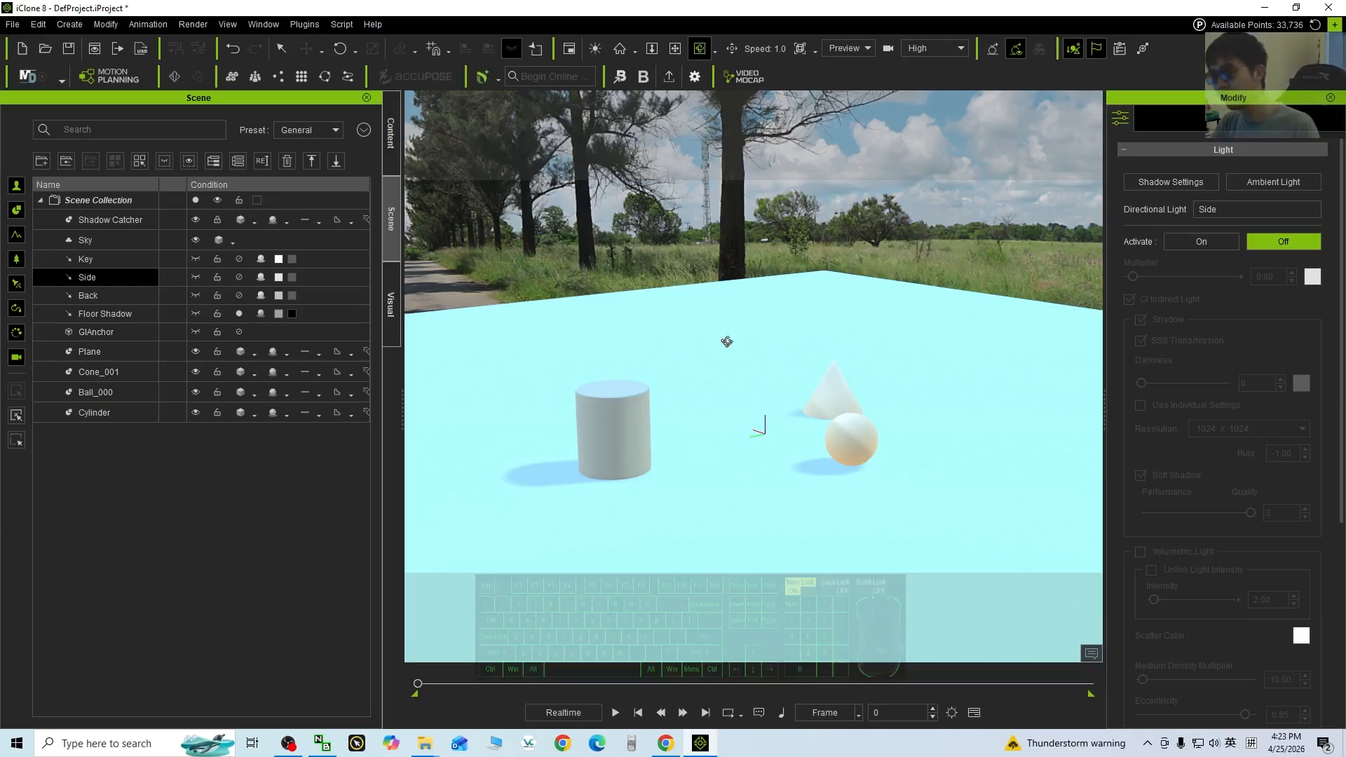
pyautogui.moveTo(887, 362)
pyautogui.mouseDown()
pyautogui.moveTo(664, 358)
pyautogui.moveTo(506, 328)
pyautogui.moveTo(886, 343)
pyautogui.moveTo(866, 350)
pyautogui.mouseUp()
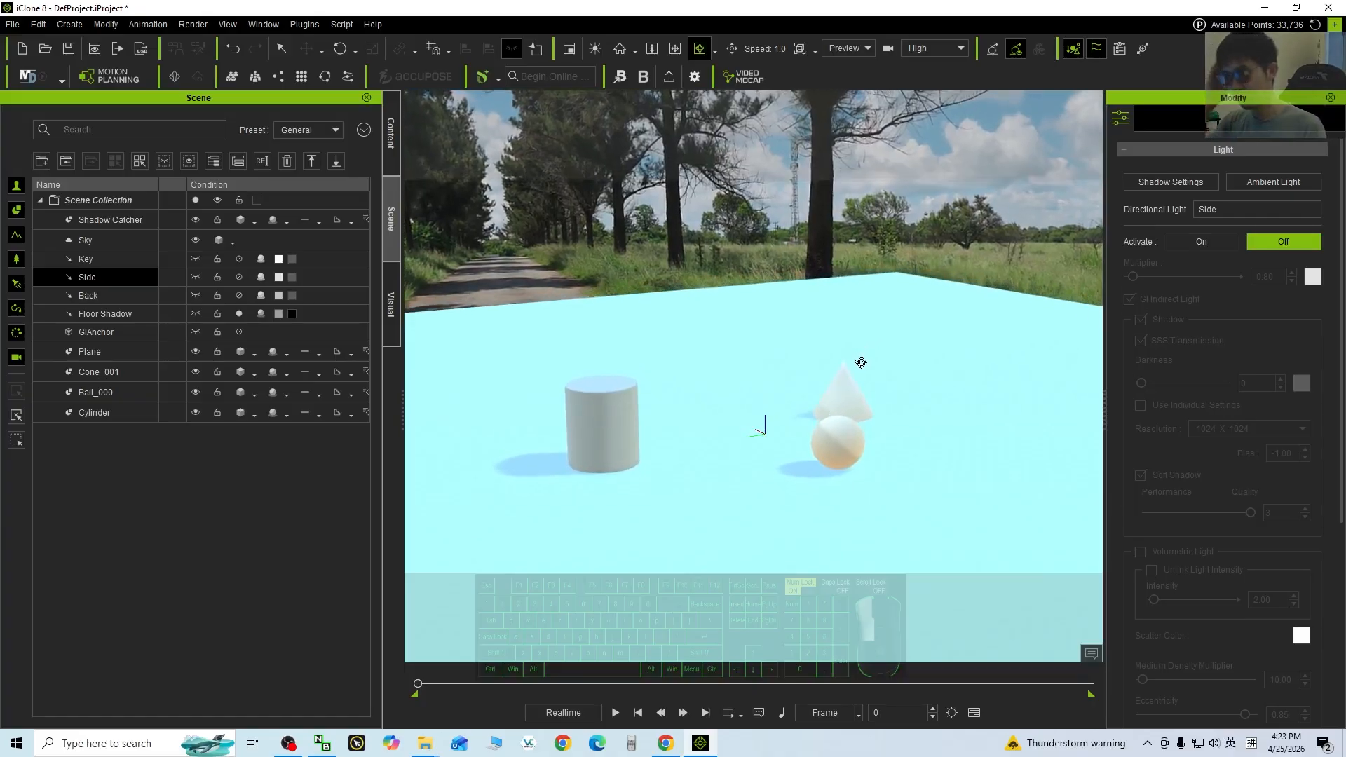
pyautogui.moveTo(864, 366)
pyautogui.mouseDown()
pyautogui.moveTo(571, 390)
pyautogui.moveTo(541, 376)
pyautogui.moveTo(1096, 359)
pyautogui.moveTo(1173, 373)
pyautogui.moveTo(887, 379)
pyautogui.mouseUp()
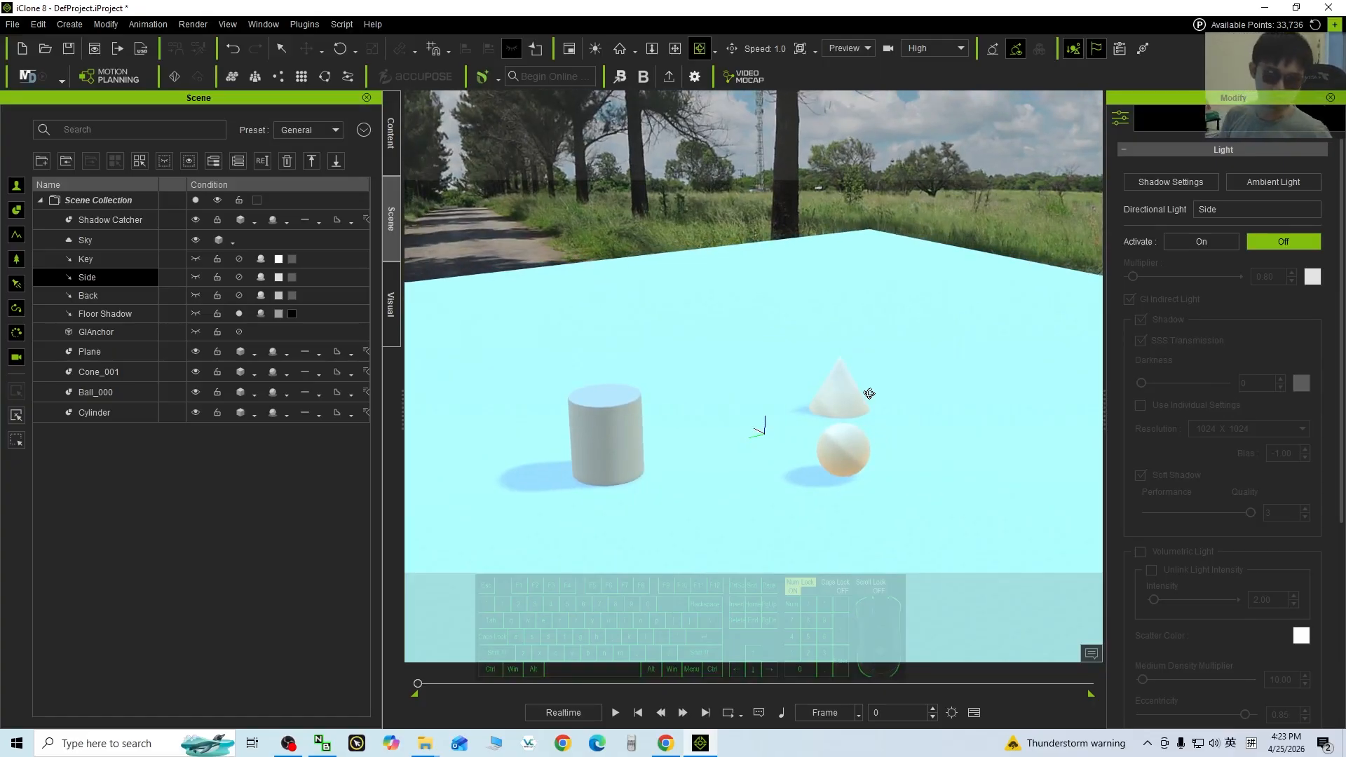
pyautogui.moveTo(892, 378); pyautogui.dragTo(861, 432)
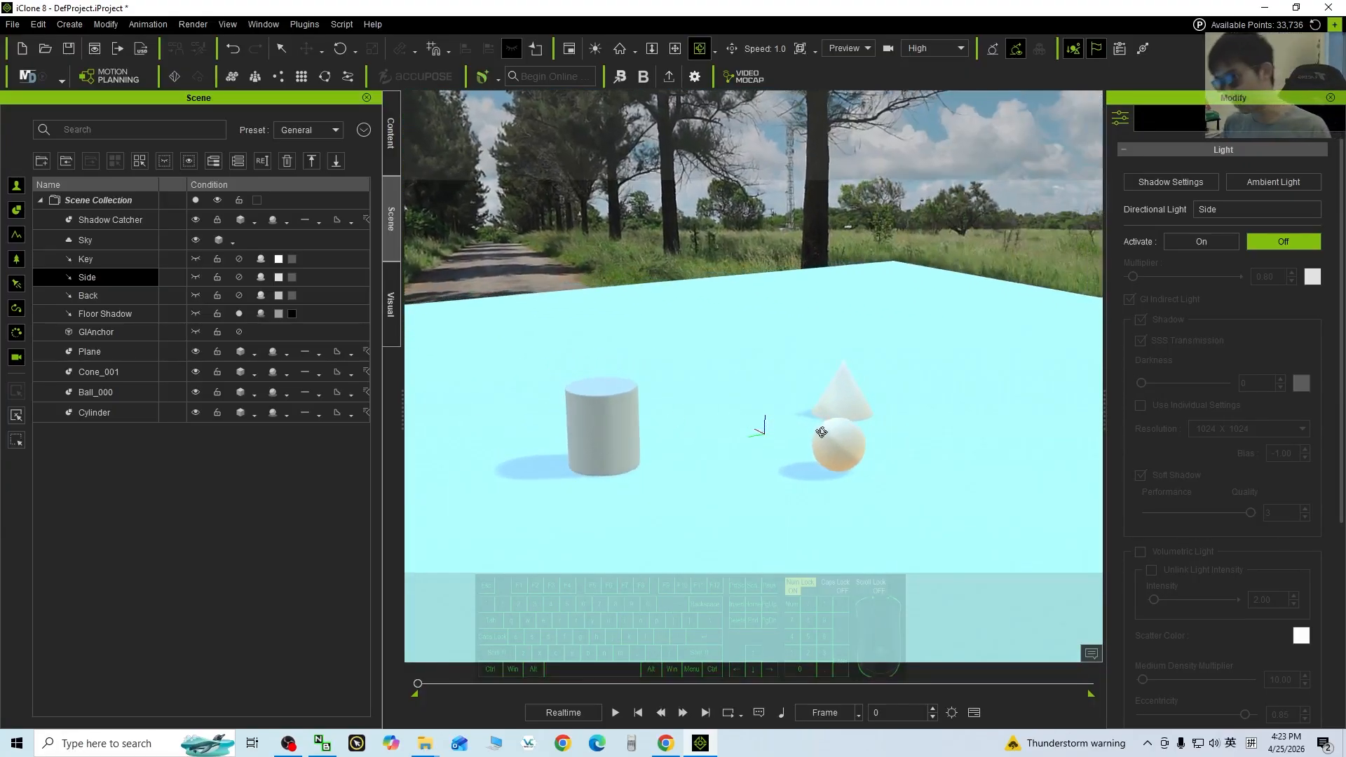